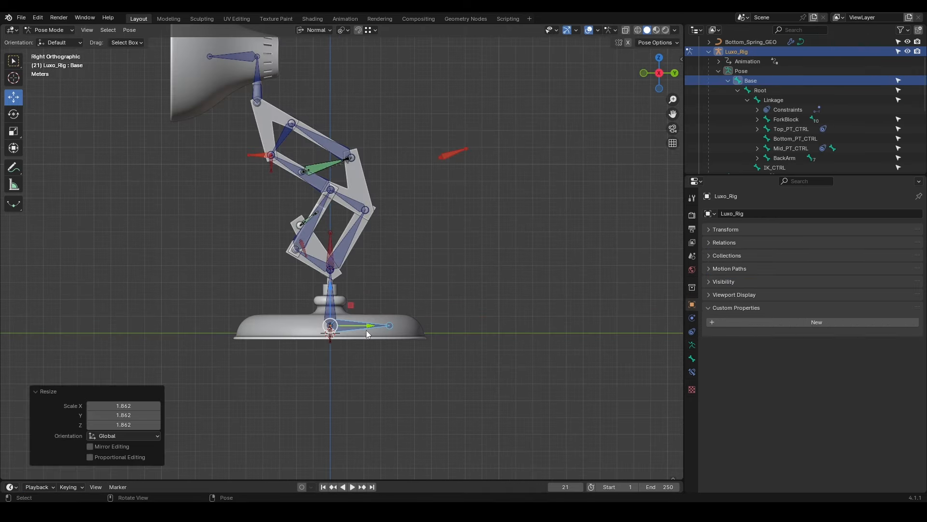
pyautogui.scroll(3, 376, 338)
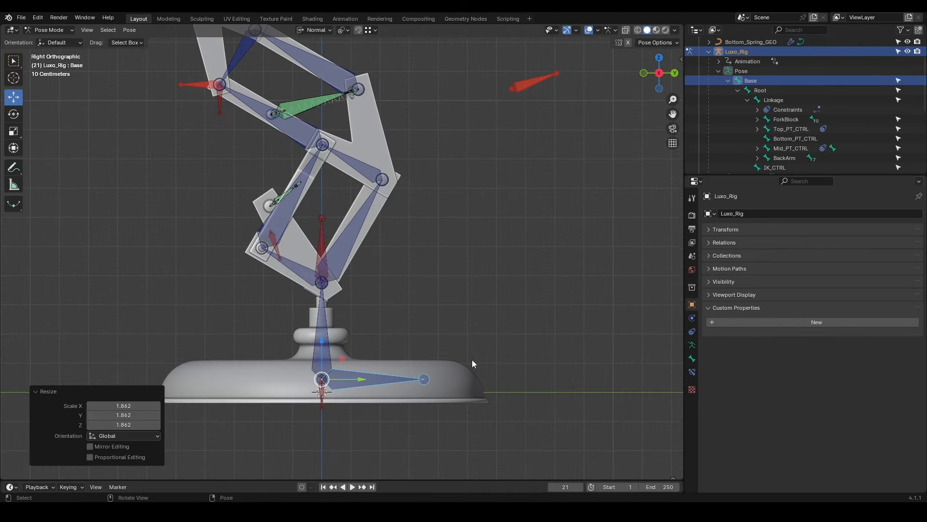
pyautogui.scroll(-6, 393, 394)
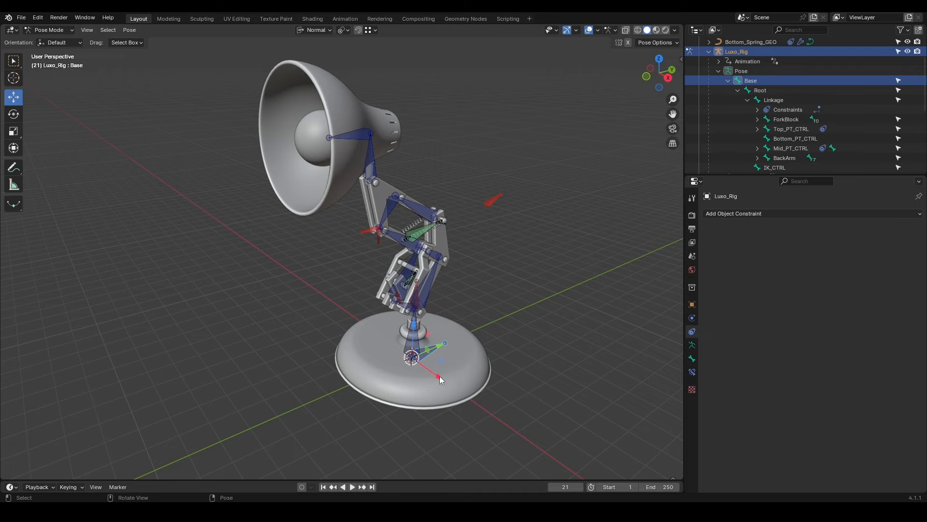
pyautogui.moveTo(439, 376); pyautogui.dragTo(393, 341, button='middle')
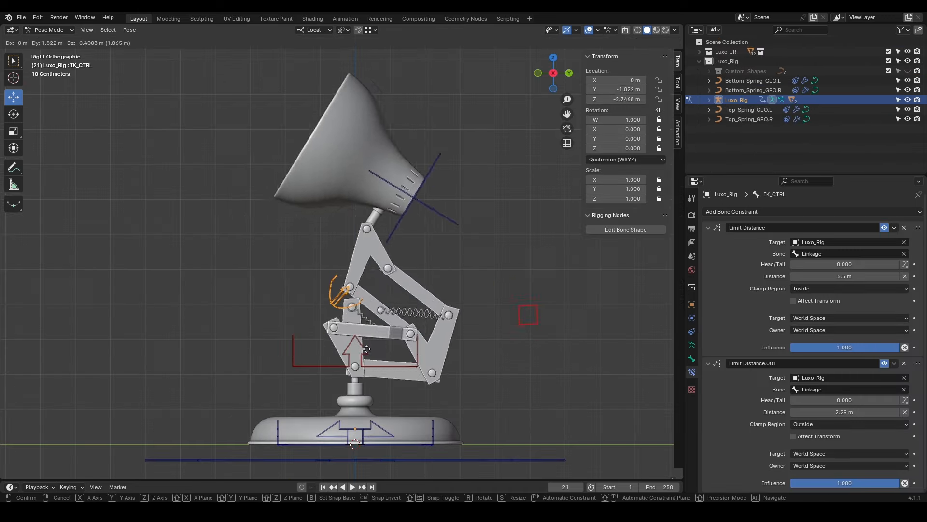
# Move the IK_CTRL bone around in side view to test how far the lamp's arm can travel
pyautogui.moveTo(328, 227); pyautogui.dragTo(309, 314)
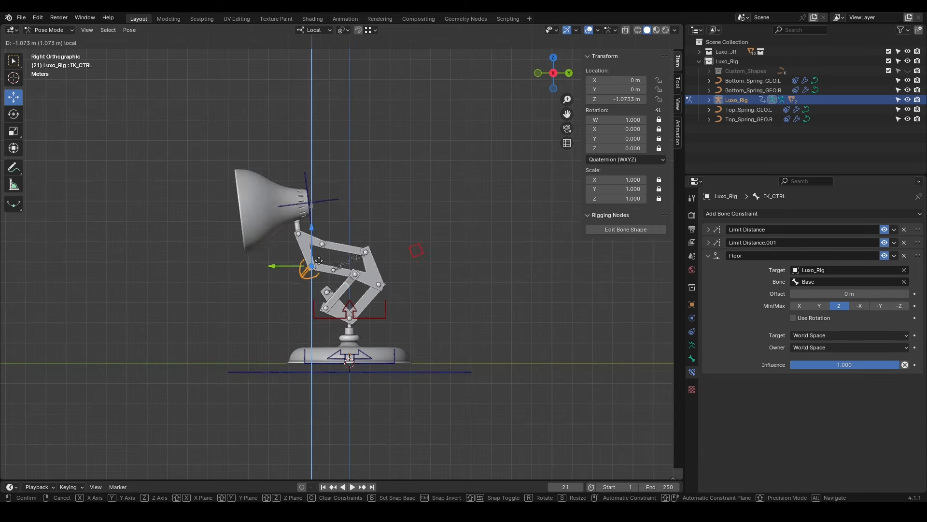
pyautogui.moveTo(304, 269)
pyautogui.mouseDown()
pyautogui.moveTo(295, 309)
pyautogui.moveTo(287, 240)
pyautogui.moveTo(252, 362)
pyautogui.moveTo(297, 253)
pyautogui.mouseUp()
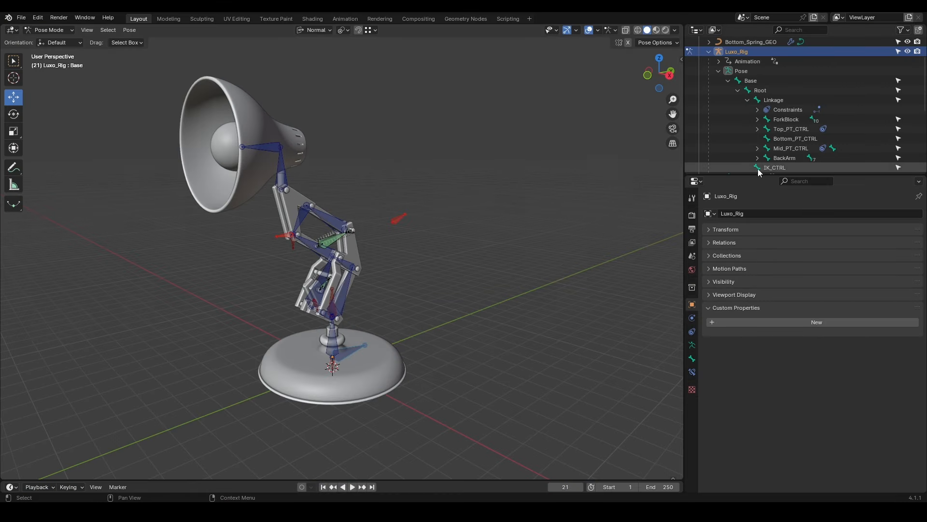
# Select the Base bone in Pose Mode and scale the whole lamp up by about 1.86
pyautogui.click(347, 350)
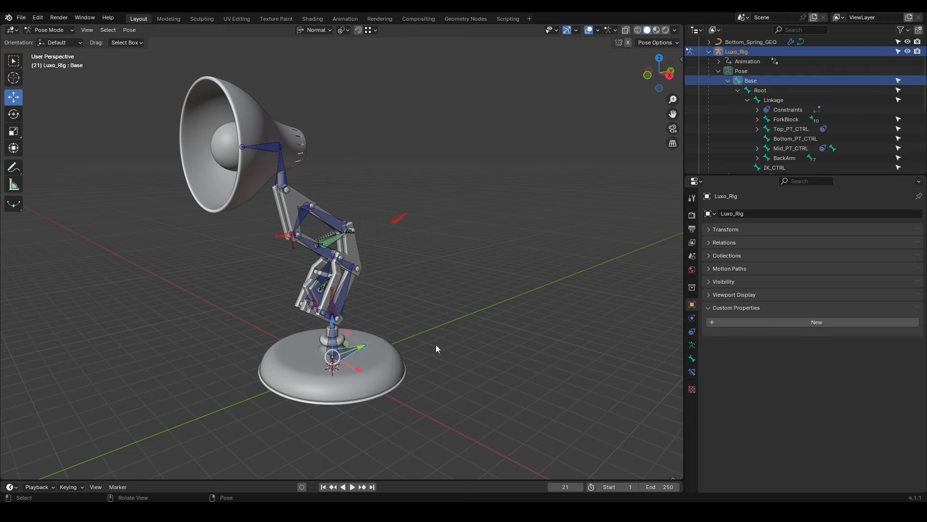
pyautogui.press('s')
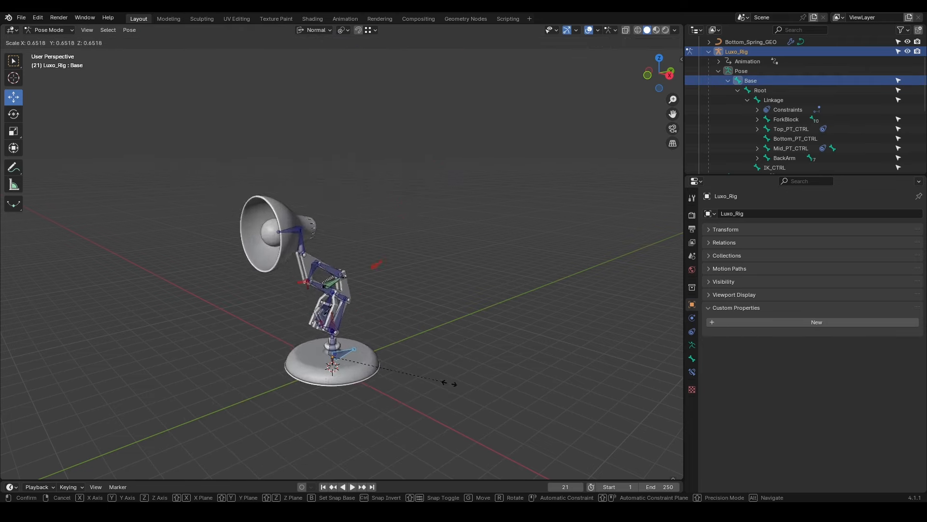
pyautogui.click(648, 404)
pyautogui.moveTo(648, 404); pyautogui.dragTo(489, 365, button='middle')
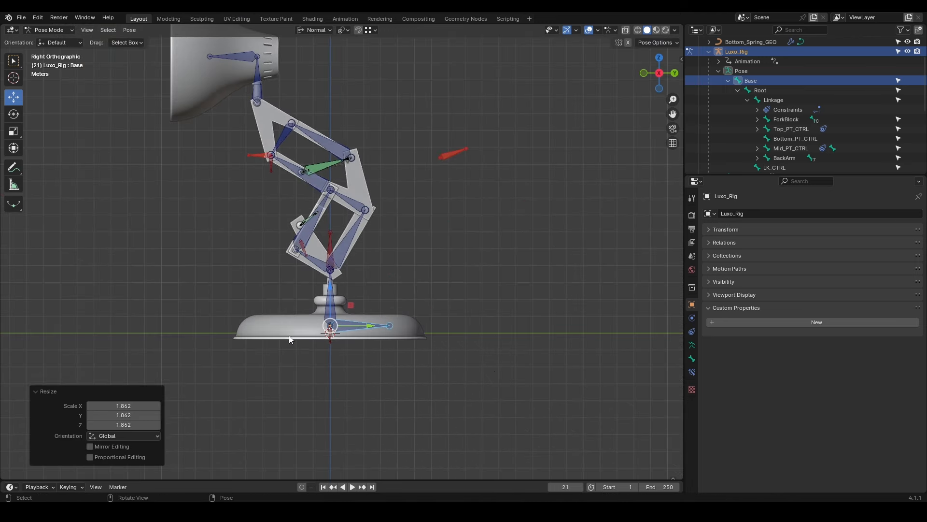
# Try scaling the lamp down to about 0.24 from the Base bone in side view, and undo the scaling
pyautogui.scroll(3, 331, 351)
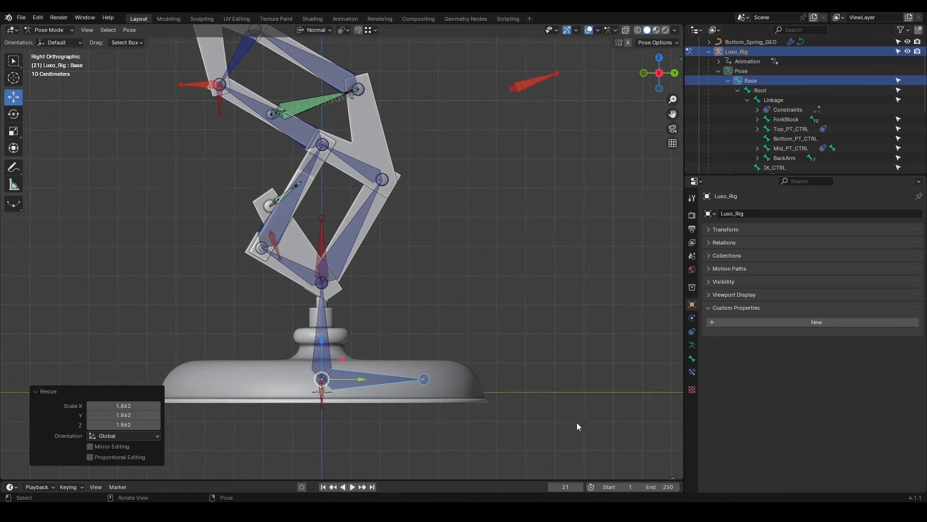
pyautogui.press('s')
pyautogui.click(329, 389)
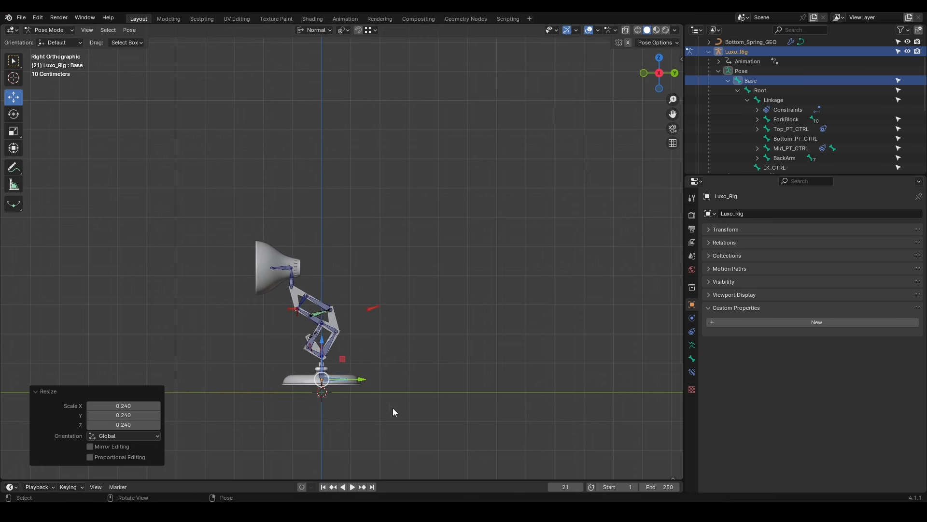
pyautogui.hotkey('ctrl', 'z')
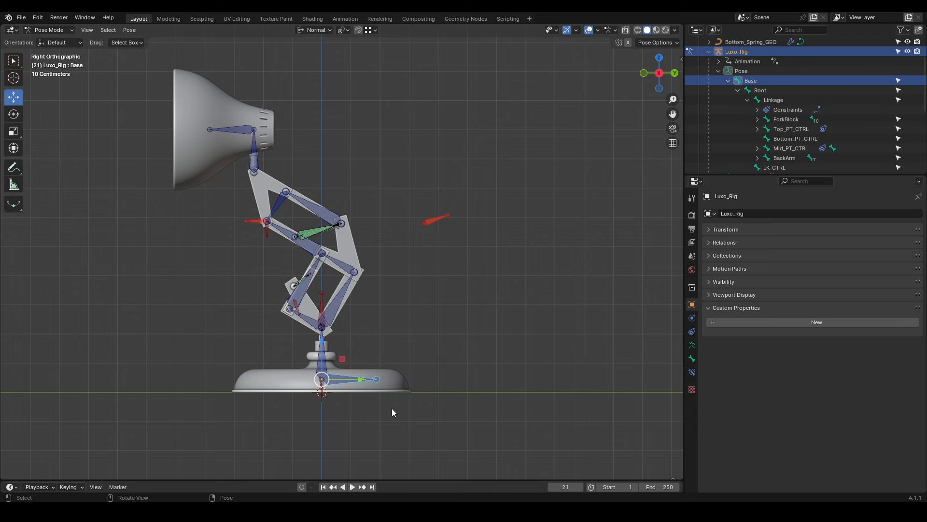
# In Edit Mode, snap the Base bone to the 3D cursor at the world origin
pyautogui.press('Tab')
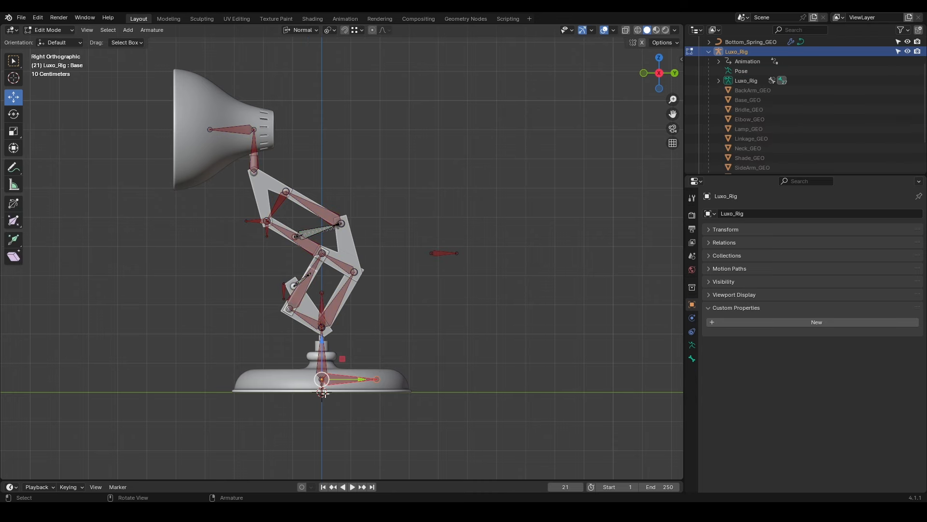
pyautogui.keyDown('shift'); pyautogui.moveTo(335, 417); pyautogui.dragTo(367, 437, button='middle'); pyautogui.keyUp('shift')
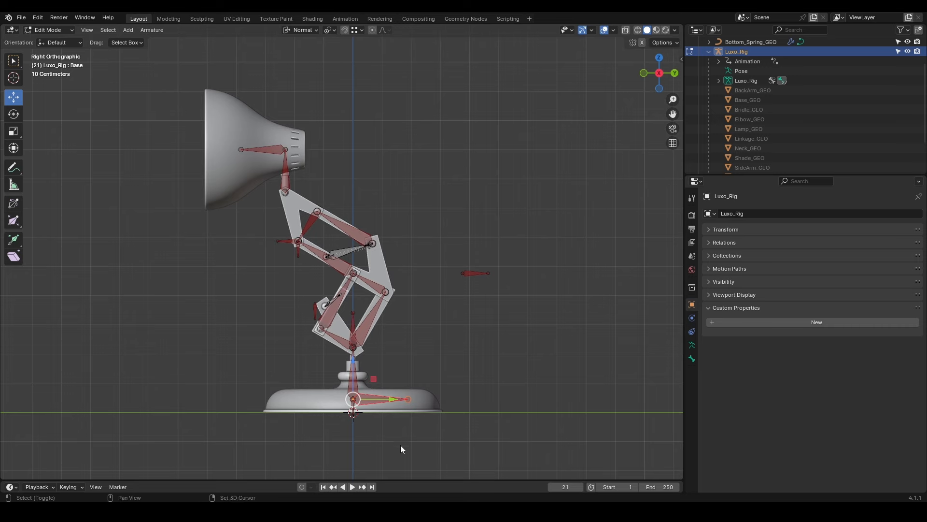
pyautogui.hotkey('shift', 's')
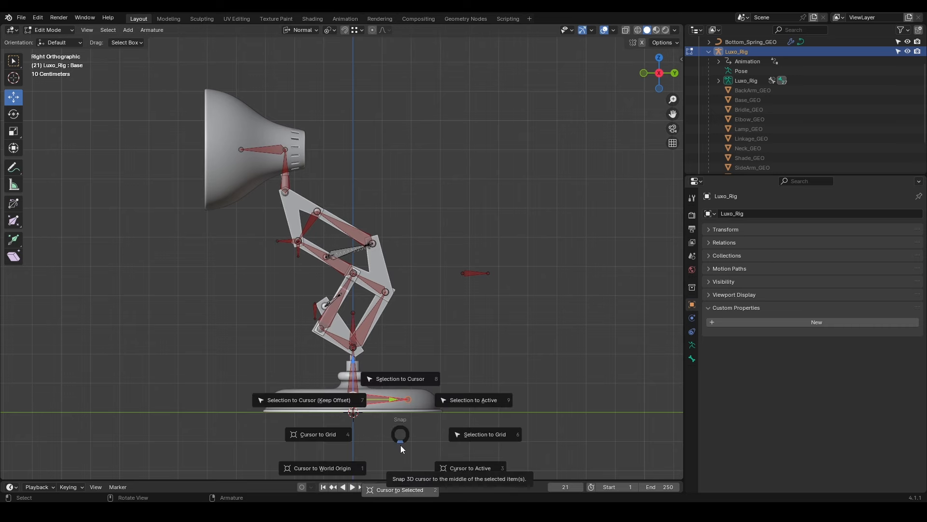
pyautogui.click(409, 380)
# Snap the lower joint of the Root bone to the 3D cursor at the bottom of the lamp's base
pyautogui.scroll(4, 359, 427)
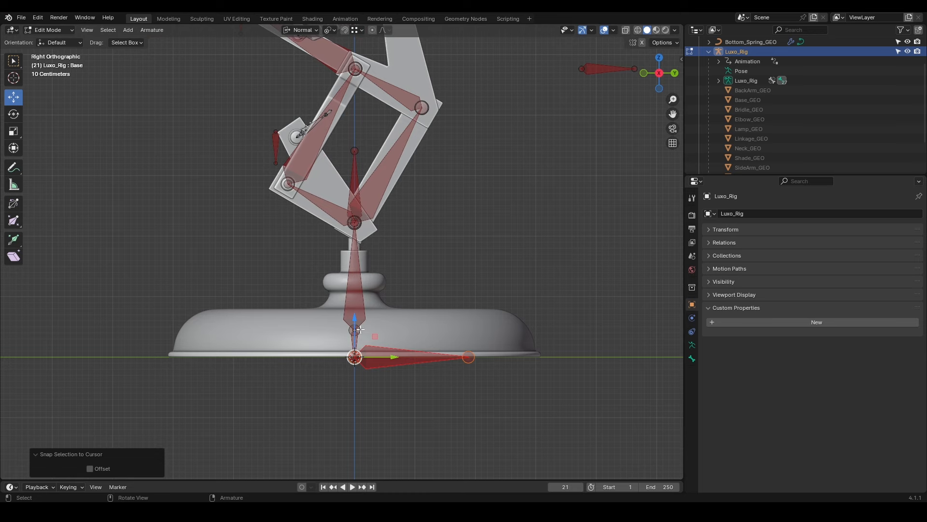
pyautogui.click(360, 329)
pyautogui.hotkey('shift', 's')
pyautogui.click(355, 273)
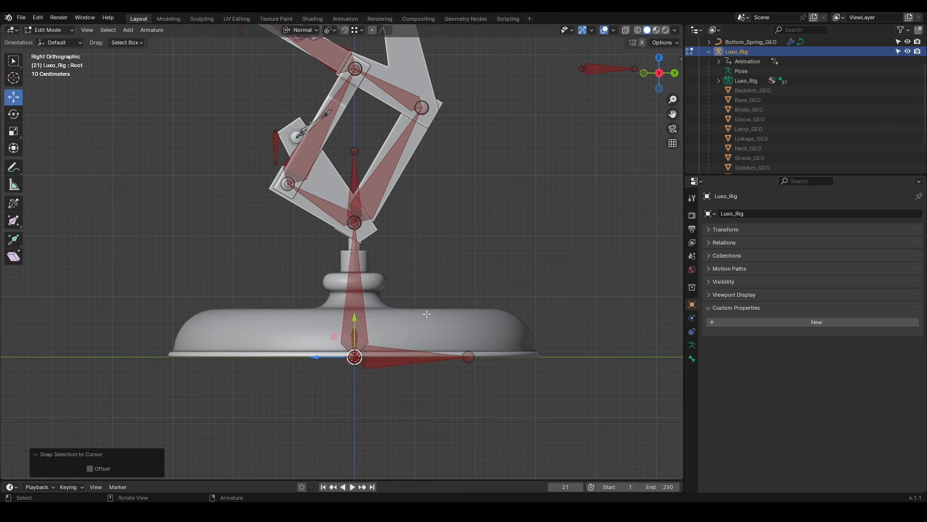
# Return to Pose Mode, select the Base bone and scale it to test scaling from the new pivot
pyautogui.hotkey('ctrl', 'Tab')
pyautogui.scroll(-3, 425, 312)
pyautogui.click(378, 312)
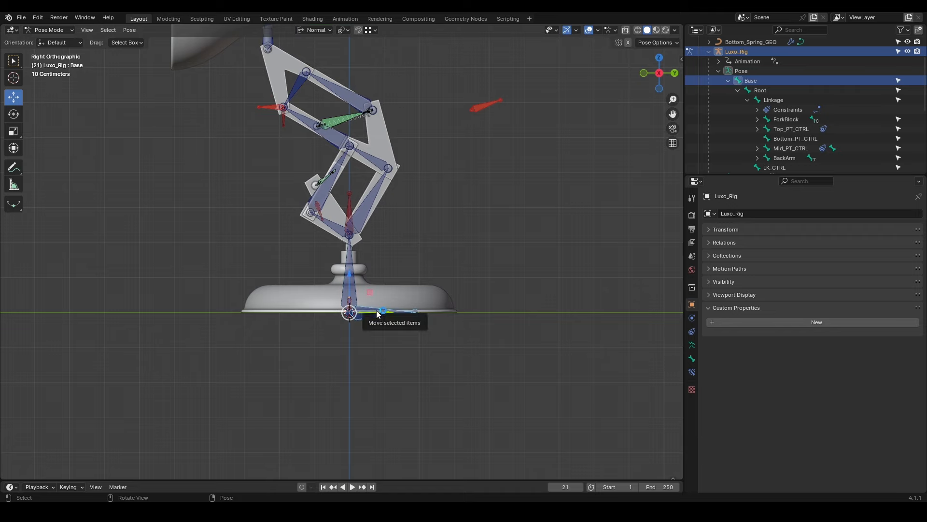
pyautogui.press('s')
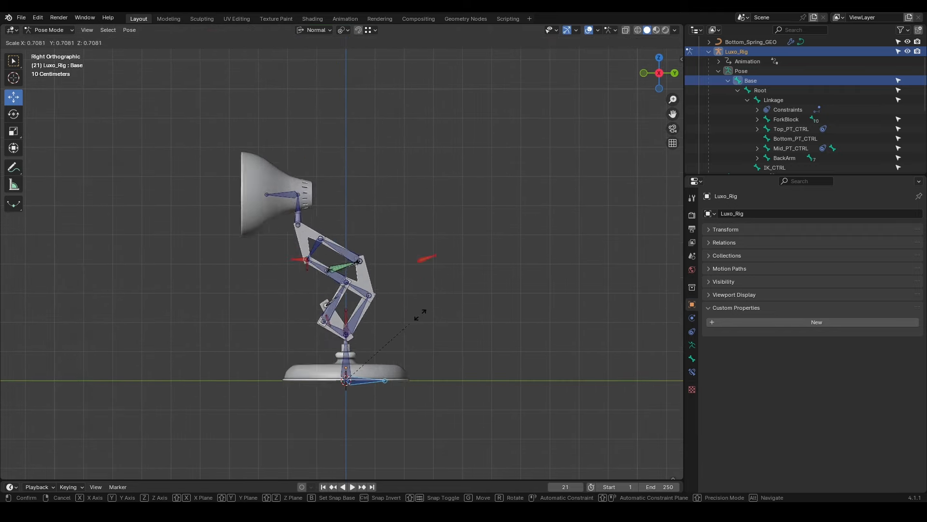
pyautogui.click(534, 229)
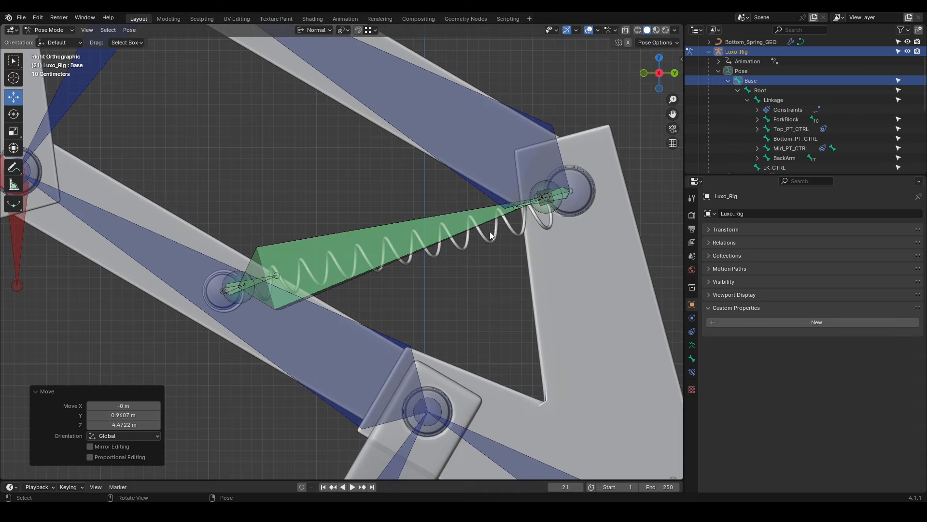
# Switch to Object Mode and select Bottom_Spring_GEO, the lower spring curve between the side arms
pyautogui.scroll(-10, 425, 247)
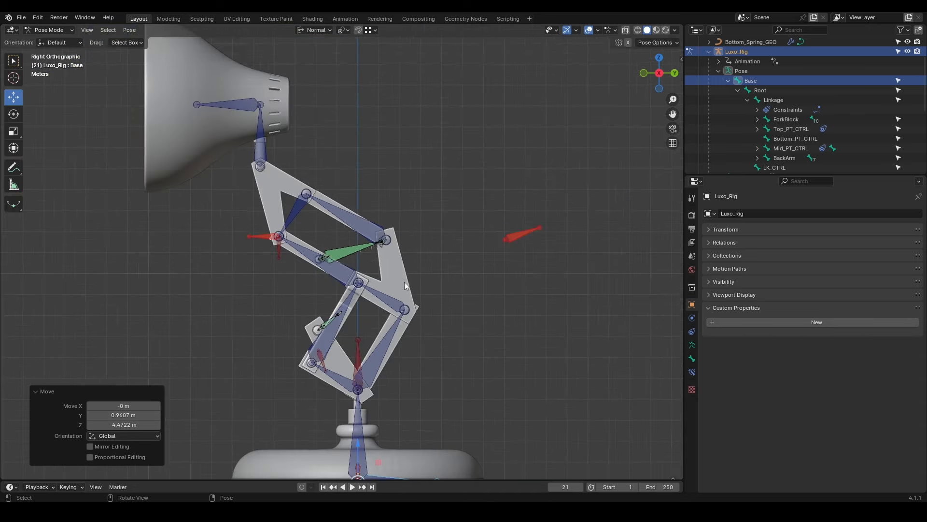
pyautogui.moveTo(332, 332); pyautogui.dragTo(408, 186, button='middle')
pyautogui.scroll(6, 372, 345)
pyautogui.moveTo(375, 222)
pyautogui.mouseDown(button='middle')
pyautogui.moveTo(399, 248)
pyautogui.moveTo(379, 228)
pyautogui.mouseUp(button='middle')
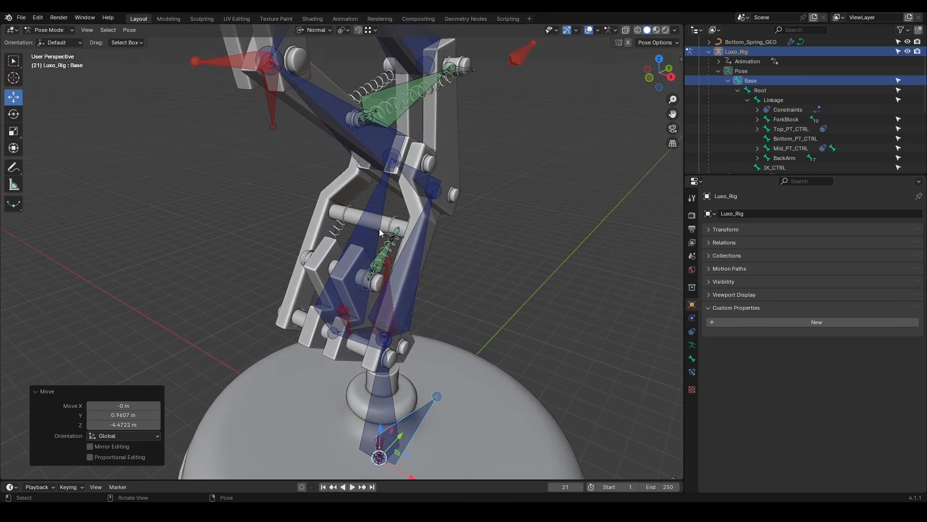
pyautogui.scroll(3, 376, 235)
pyautogui.click(336, 224)
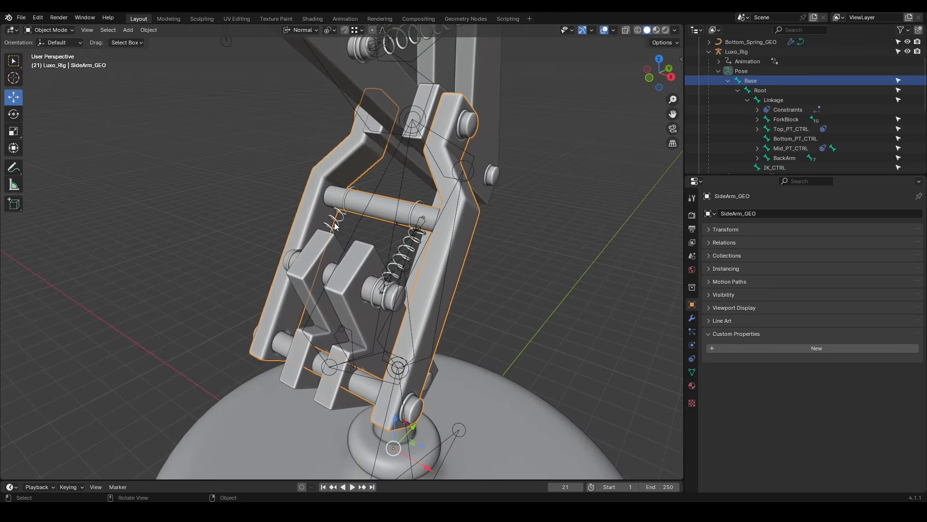
pyautogui.click(337, 221)
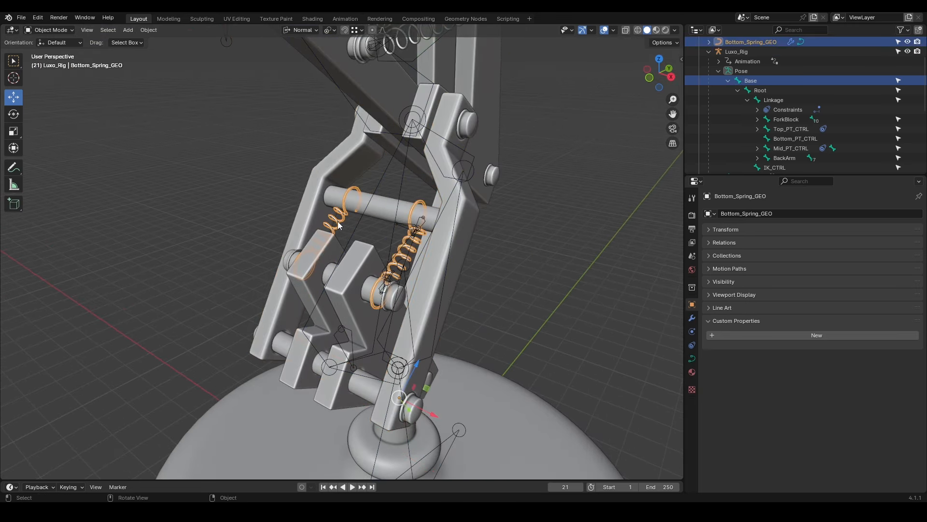
# Add a Child Of constraint to Bottom_Spring_GEO with Luxo_Rig as target and Base as bone
pyautogui.click(691, 345)
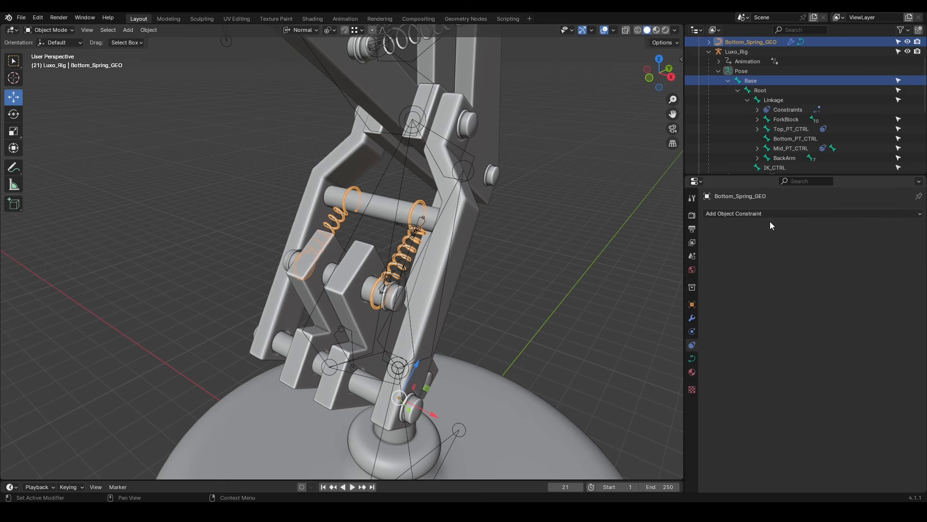
pyautogui.click(782, 214)
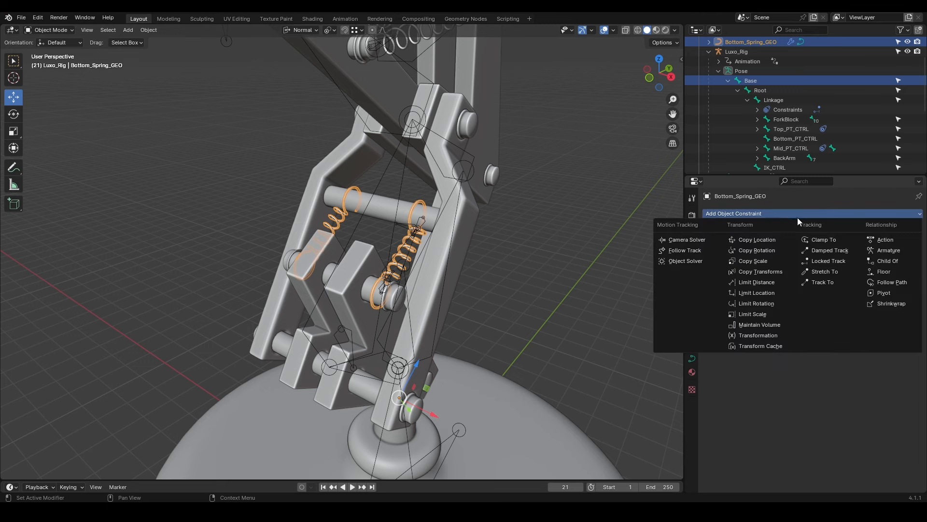
pyautogui.click(894, 262)
pyautogui.click(904, 243)
pyautogui.click(449, 250)
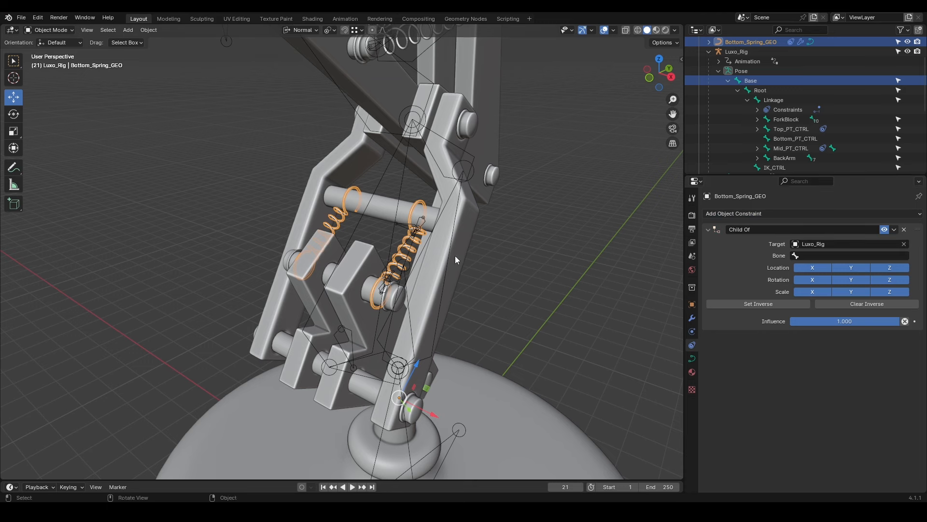
pyautogui.click(820, 256)
pyautogui.click(808, 270)
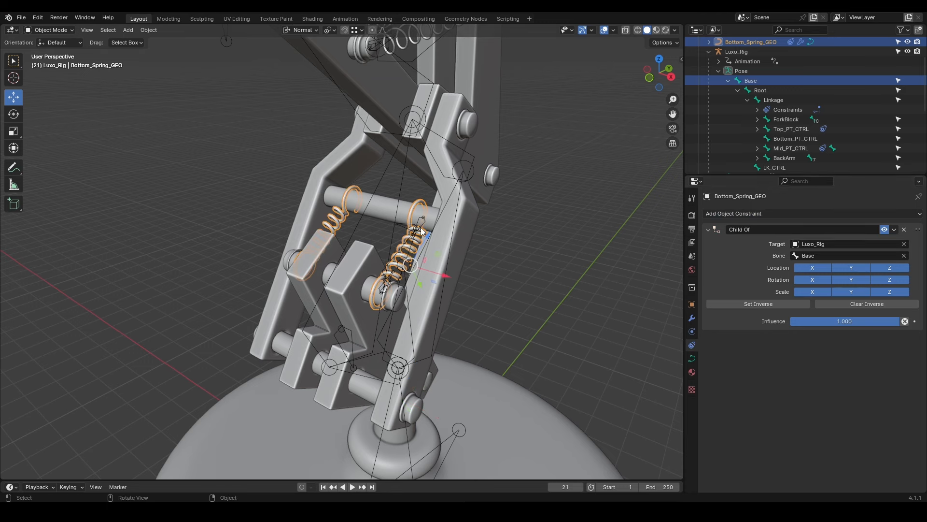
# Turn off the X, Y and Z location and rotation axes of the Child Of constraint, keeping only scale
pyautogui.click(813, 267)
pyautogui.click(840, 268)
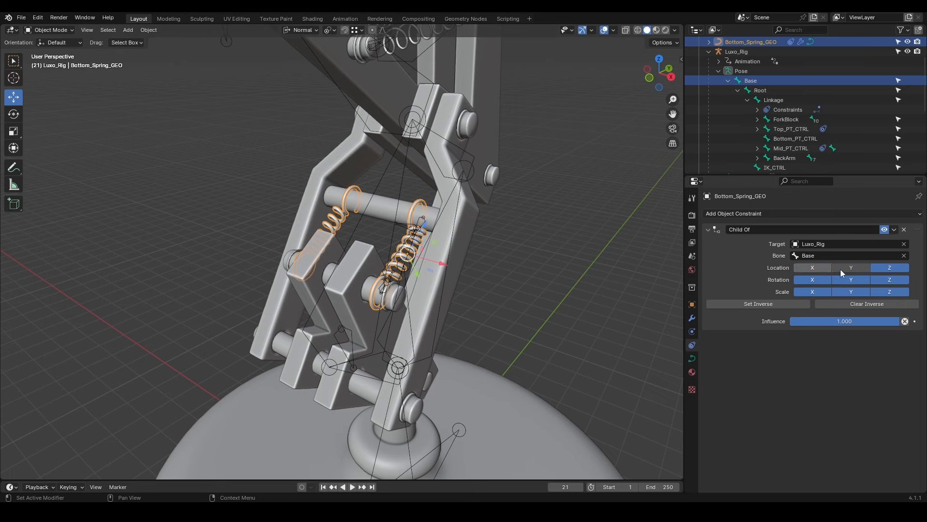
pyautogui.click(877, 268)
pyautogui.click(851, 280)
pyautogui.click(812, 279)
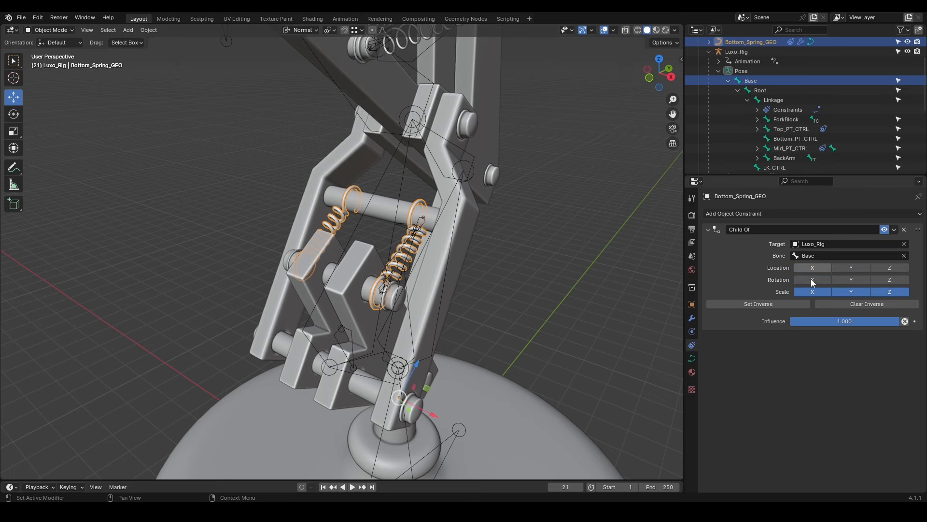
# Copy the Child Of constraint from Bottom_Spring_GEO to Top_Spring_GEO and check it on the top spring
pyautogui.moveTo(550, 159); pyautogui.dragTo(400, 178, button='middle')
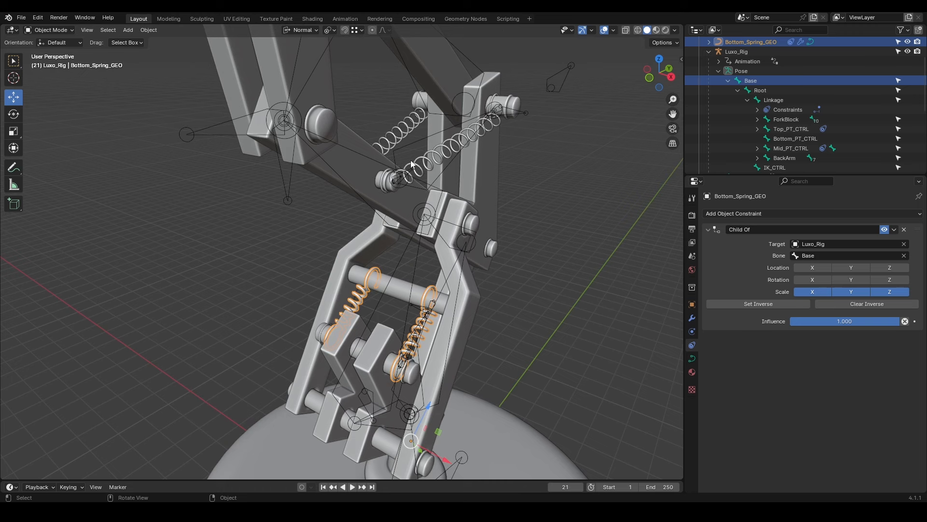
pyautogui.click(402, 137)
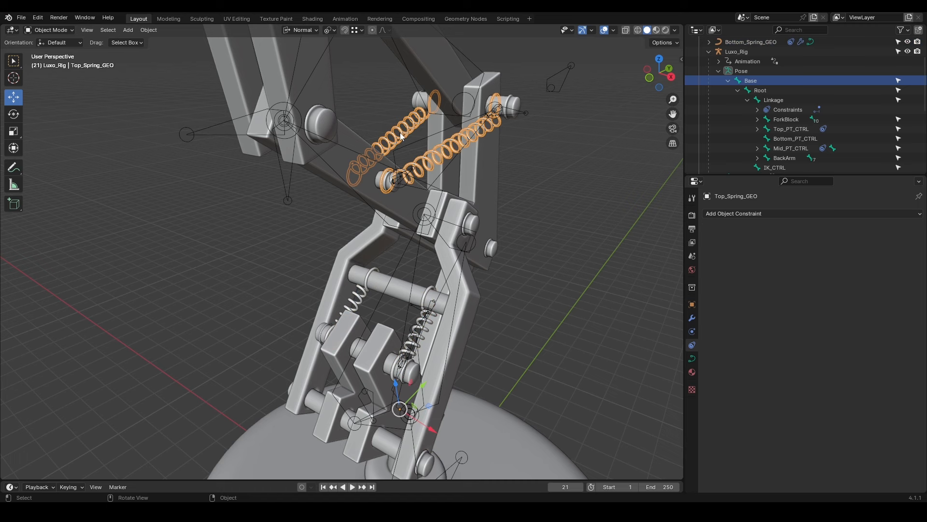
pyautogui.keyDown('shift'); pyautogui.click(361, 297); pyautogui.keyUp('shift')
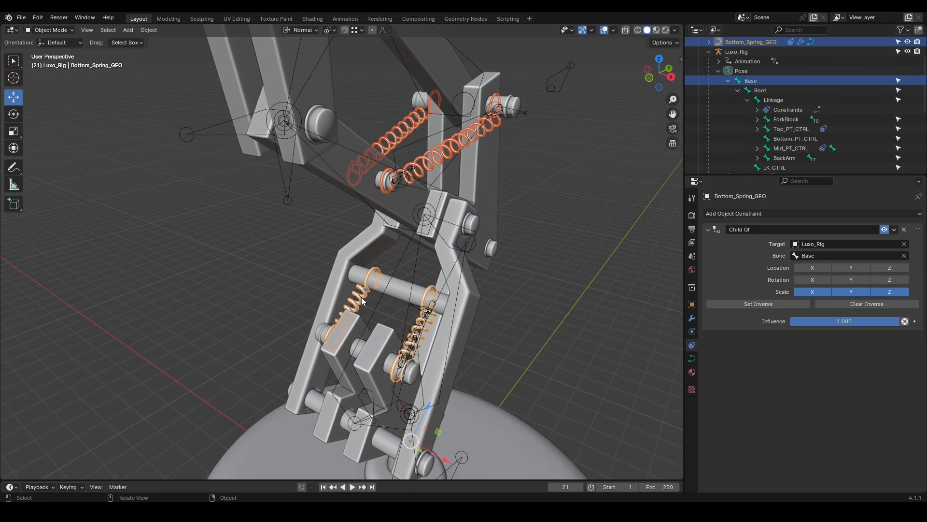
pyautogui.click(894, 229)
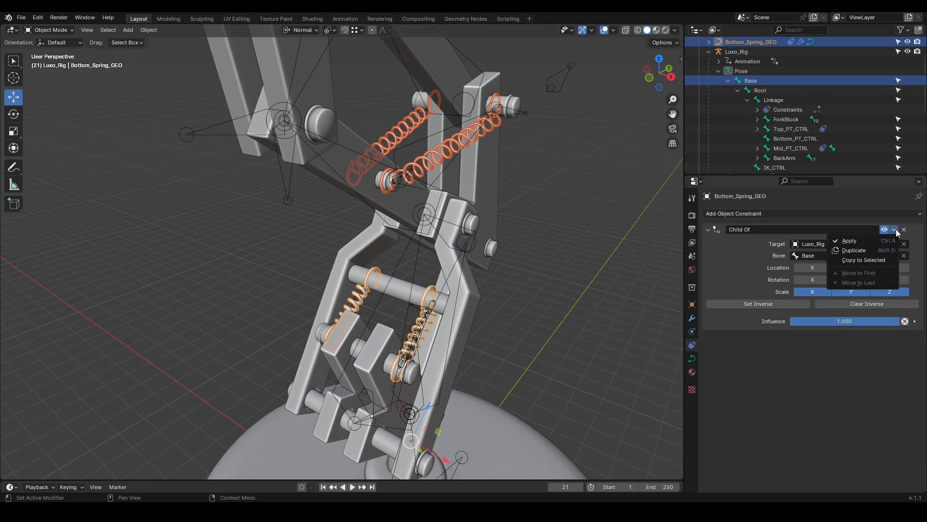
pyautogui.click(852, 260)
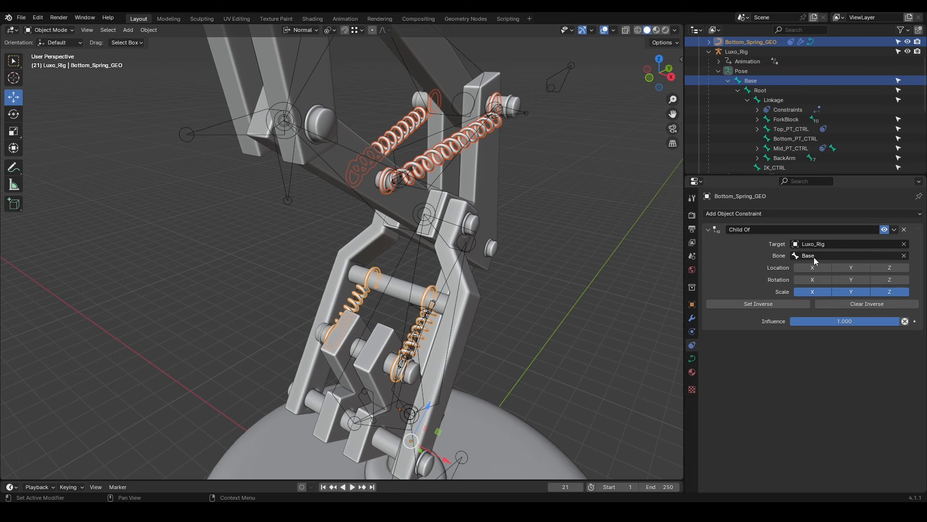
pyautogui.click(412, 129)
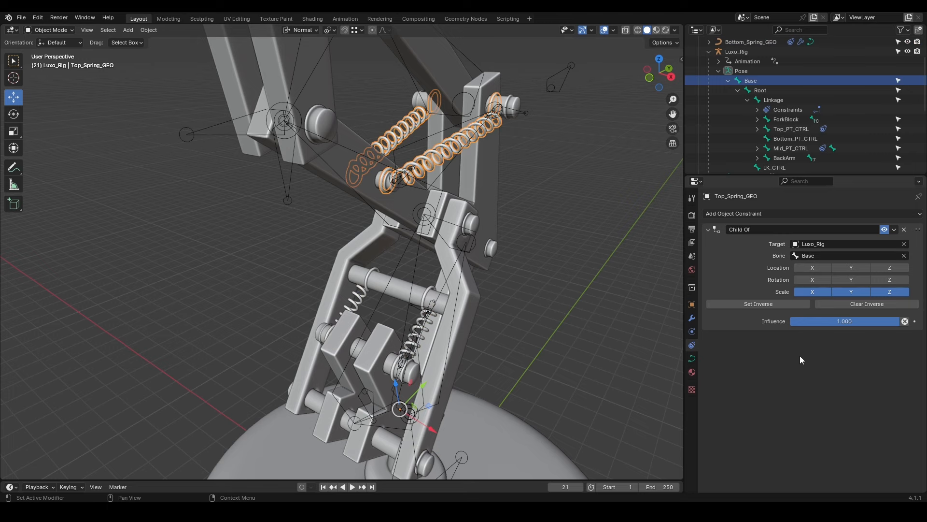
# Put Luxo_Rig in Pose Mode and scale the Base bone by 2.145 to test how the springs follow
pyautogui.click(575, 307)
pyautogui.scroll(-5, 573, 307)
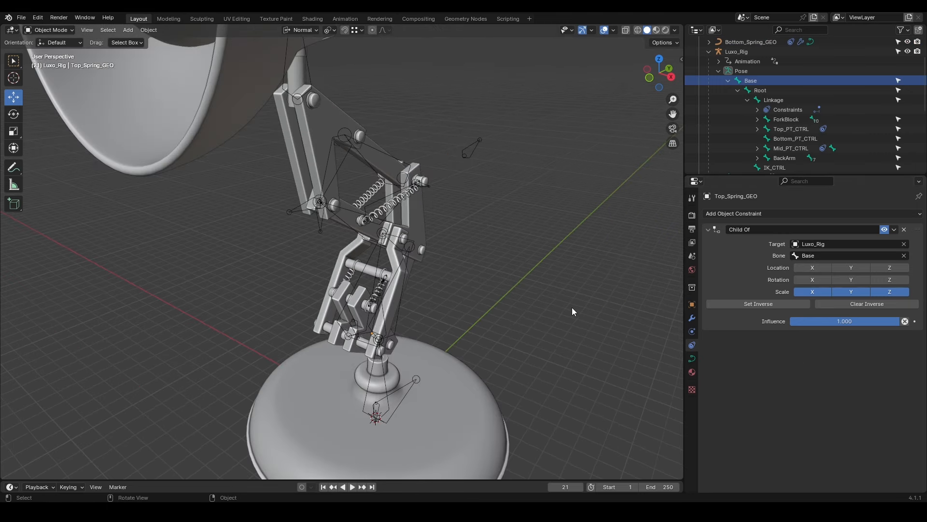
pyautogui.keyDown('shift'); pyautogui.moveTo(572, 307); pyautogui.dragTo(586, 284, button='middle'); pyautogui.keyUp('shift')
pyautogui.click(418, 362)
pyautogui.hotkey('ctrl', 'Tab')
pyautogui.scroll(-1, 418, 361)
pyautogui.press('s')
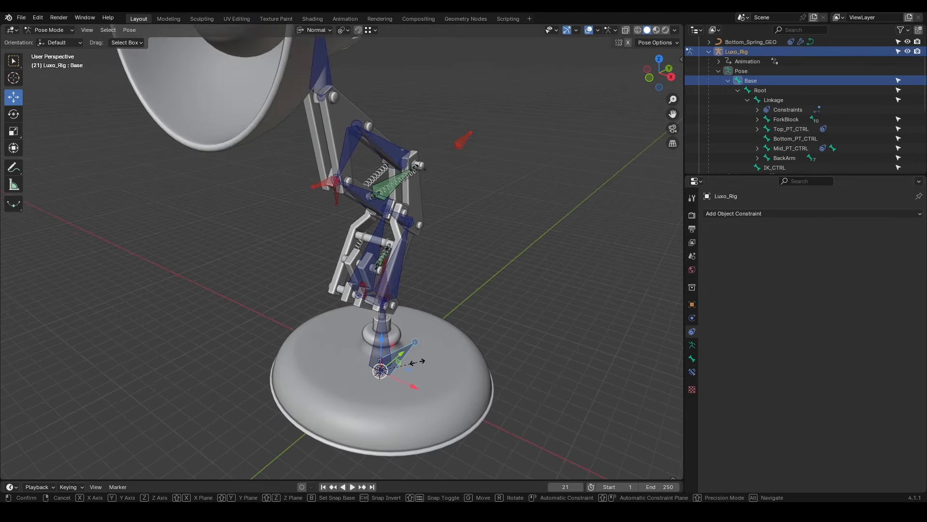
pyautogui.click(460, 358)
# Test the rig again by scaling the Base bone by 1.568, and undo the scaling tests
pyautogui.scroll(-3, 461, 324)
pyautogui.keyDown('shift'); pyautogui.moveTo(456, 270); pyautogui.dragTo(469, 331, button='middle'); pyautogui.keyUp('shift')
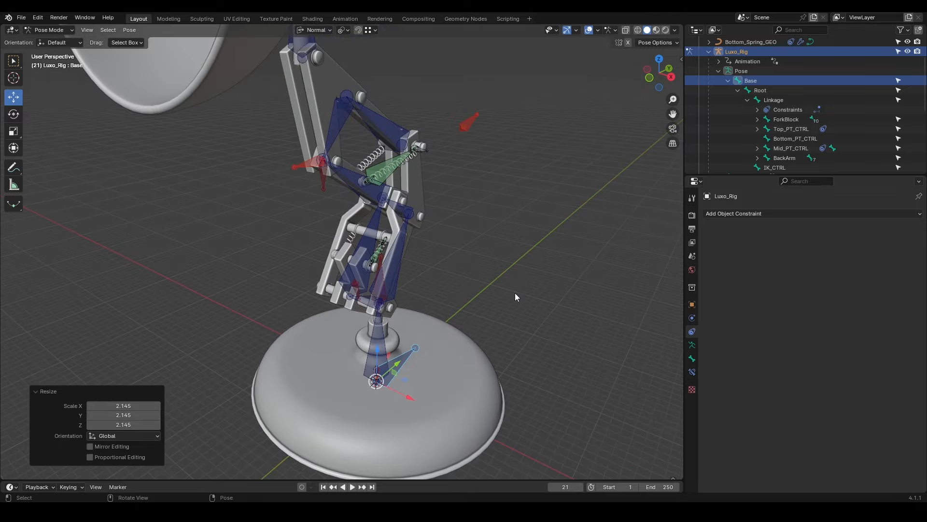
pyautogui.scroll(-1, 514, 293)
pyautogui.press('s')
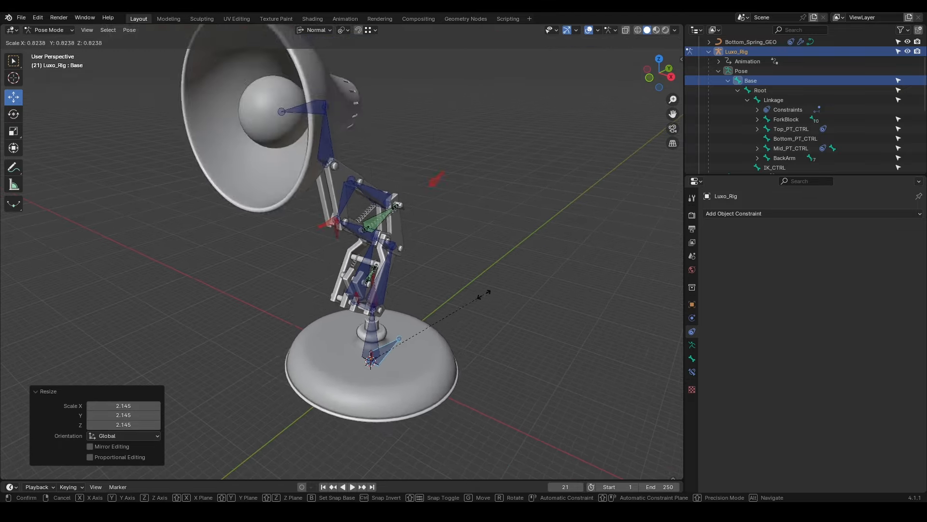
pyautogui.click(606, 277)
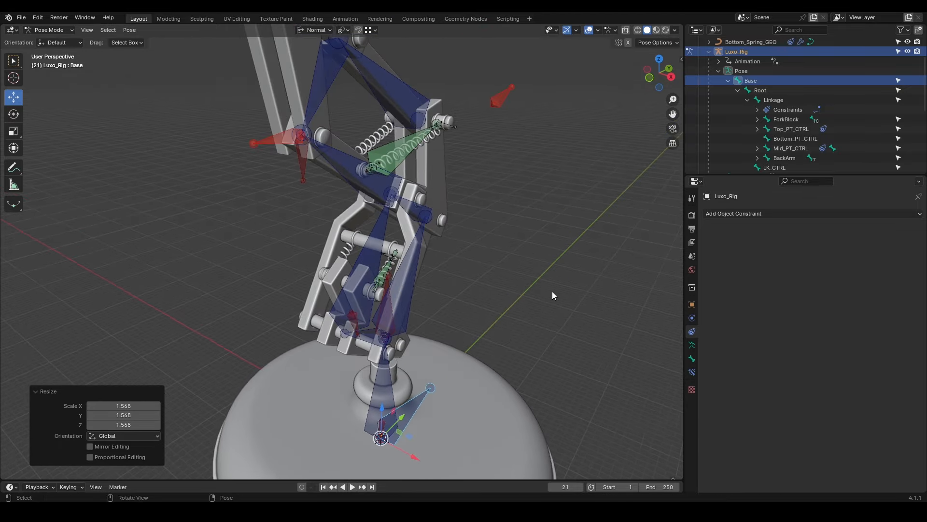
pyautogui.hotkey('ctrl', 'z')
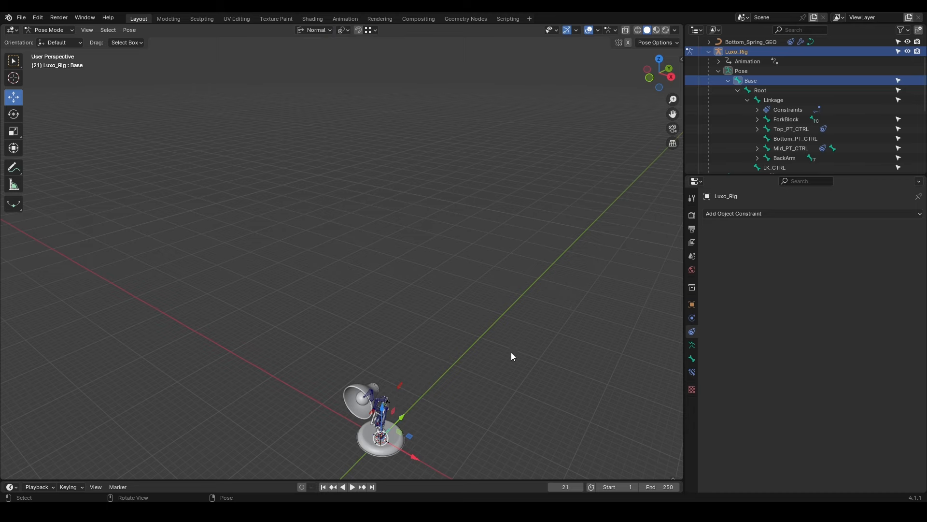
# Try moving the Base bone along its Y and Z axes
pyautogui.keyDown('shift'); pyautogui.moveTo(500, 373); pyautogui.dragTo(541, 219, button='middle'); pyautogui.keyUp('shift')
pyautogui.moveTo(541, 329); pyautogui.dragTo(521, 334, button='middle')
pyautogui.scroll(6, 520, 334)
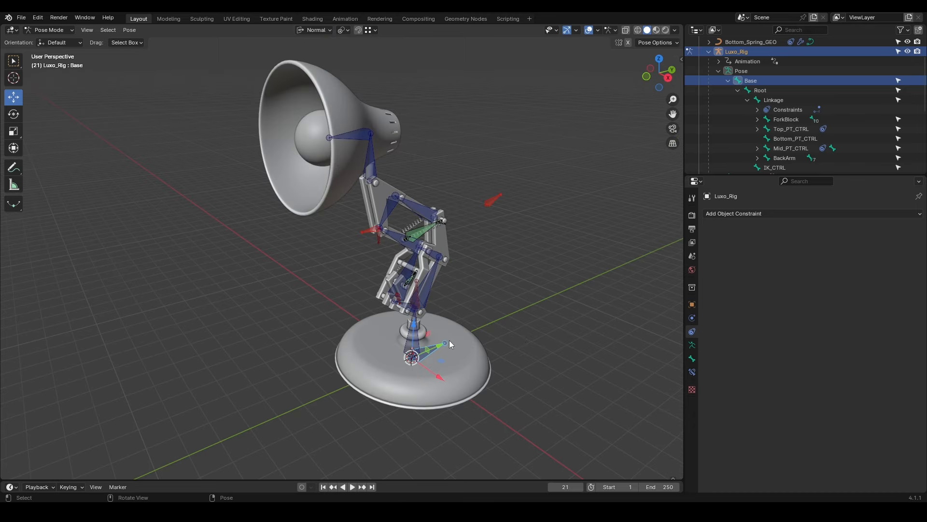
pyautogui.moveTo(444, 344); pyautogui.dragTo(262, 421)
pyautogui.rightClick(263, 421)
pyautogui.moveTo(414, 331); pyautogui.dragTo(399, 466)
pyautogui.rightClick(399, 466)
pyautogui.moveTo(464, 389); pyautogui.dragTo(502, 416)
pyautogui.moveTo(355, 335); pyautogui.dragTo(393, 341, button='middle')
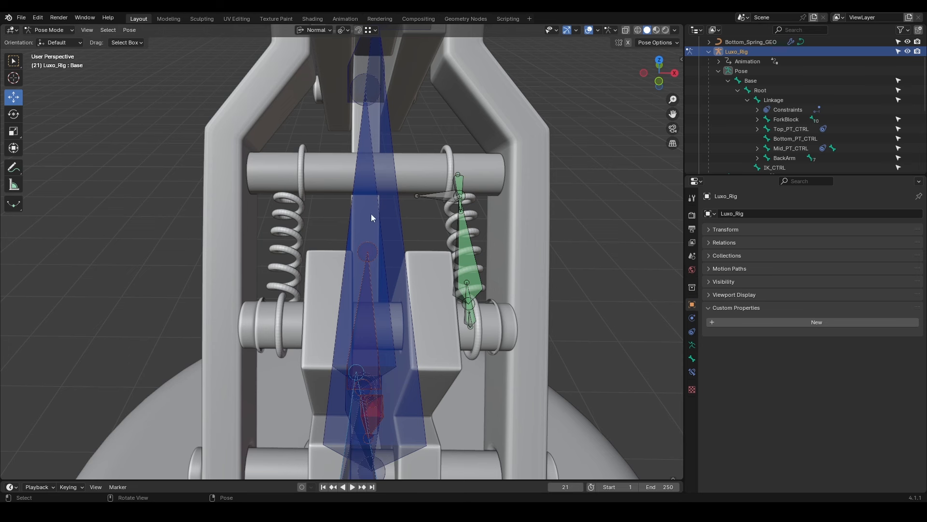
# In Edit Mode on ForkBlock_GEO, select the linked cross pin between the fork plates and snap the 3D cursor to its centre
pyautogui.click(312, 317)
pyautogui.press('Tab')
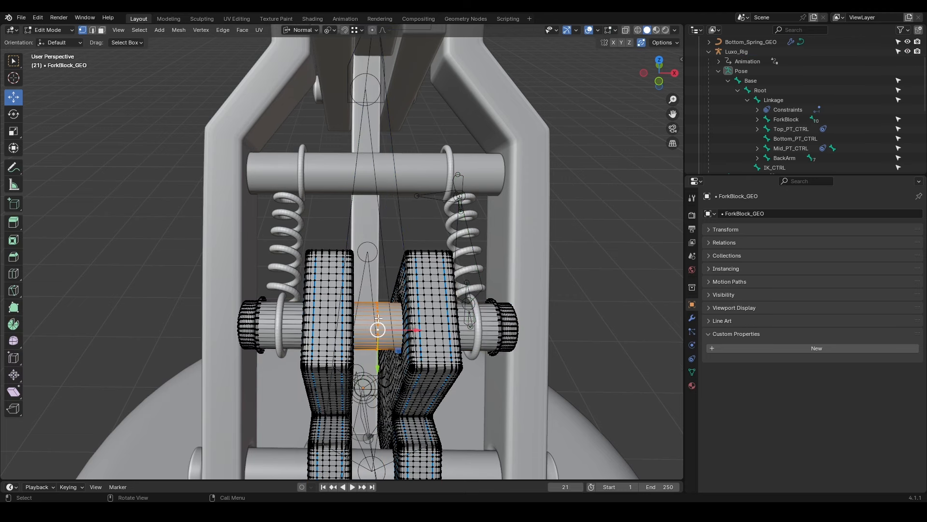
pyautogui.hotkey('ctrl', 'l')
pyautogui.hotkey('shift', 's')
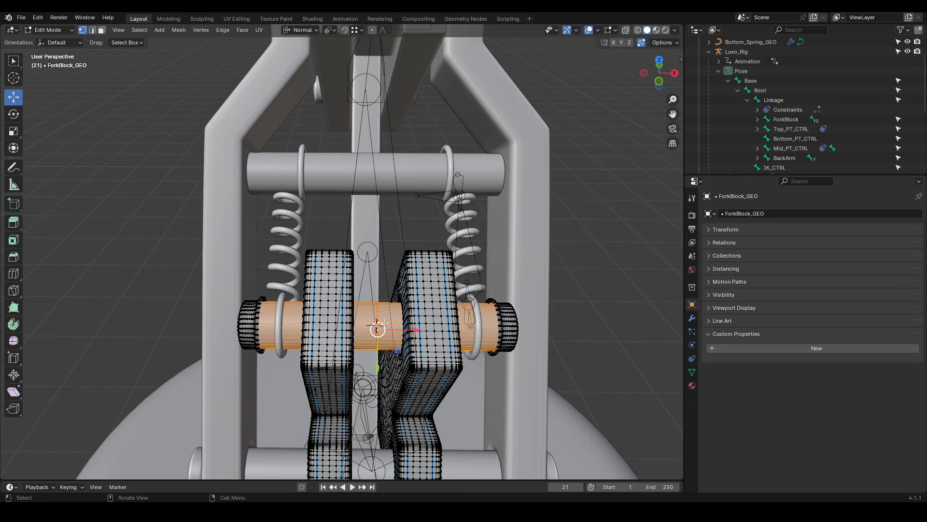
# Set the transform orientation to Global and the pivot point to 3D Cursor
pyautogui.click(302, 30)
pyautogui.click(305, 60)
pyautogui.click(327, 30)
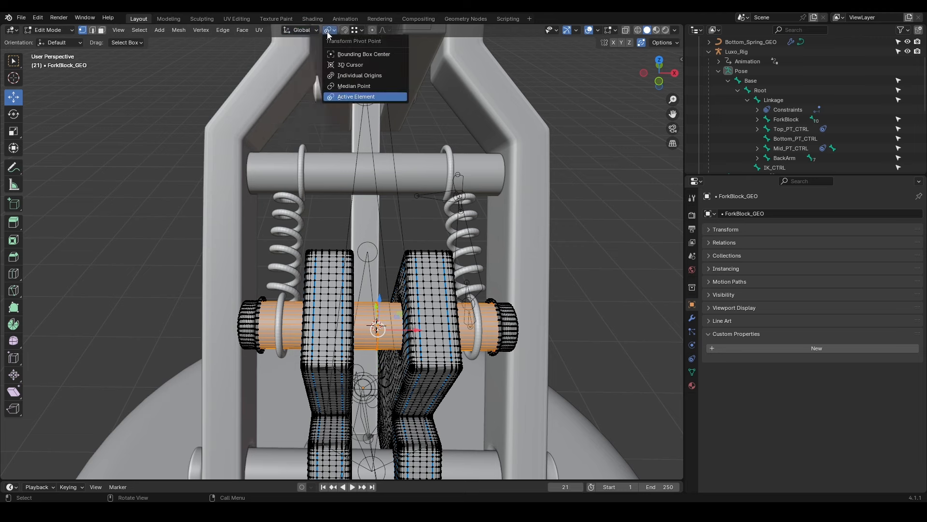
pyautogui.click(351, 64)
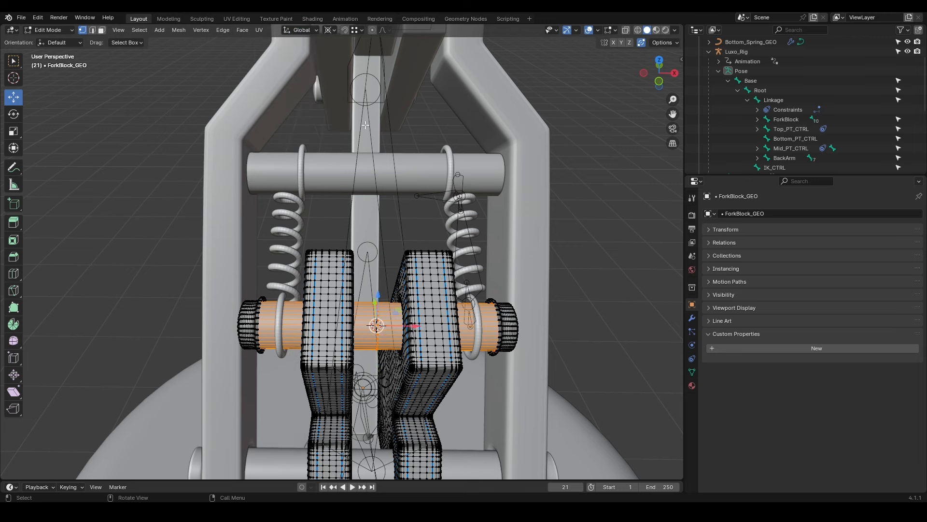
# Return to Object Mode, select Bottom_Spring_GEO and remove its Mirror modifier
pyautogui.press('Tab')
pyautogui.click(448, 227)
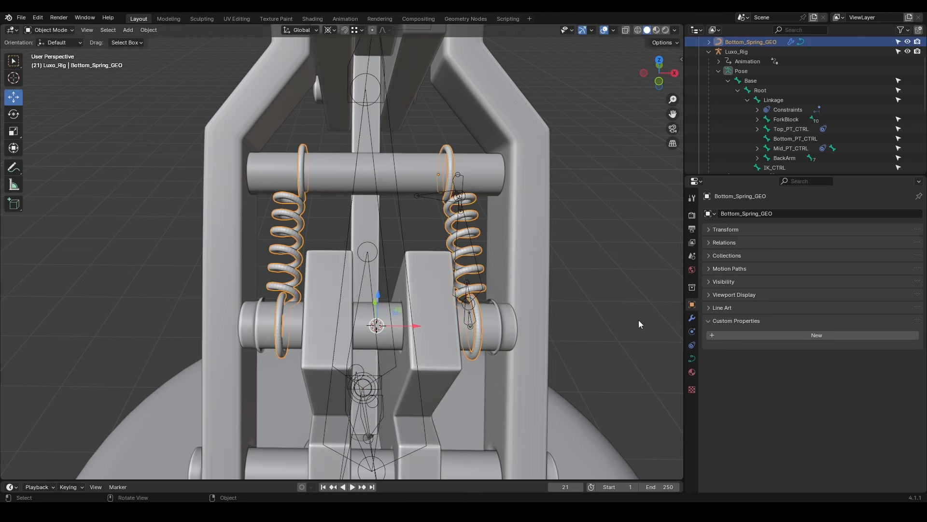
pyautogui.click(691, 317)
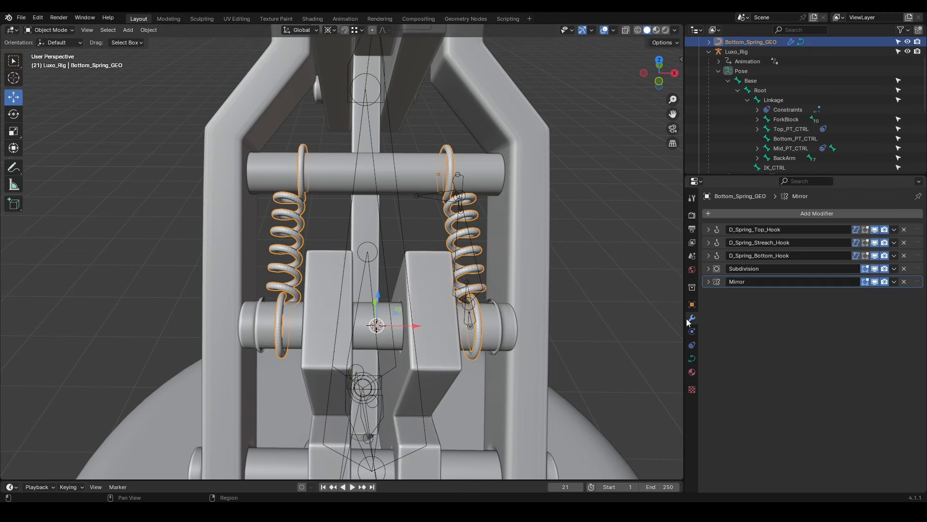
pyautogui.click(904, 282)
# In Edit Mode, duplicate the spring curve and scale the copy by -1 along global X around the 3D cursor
pyautogui.press('Tab')
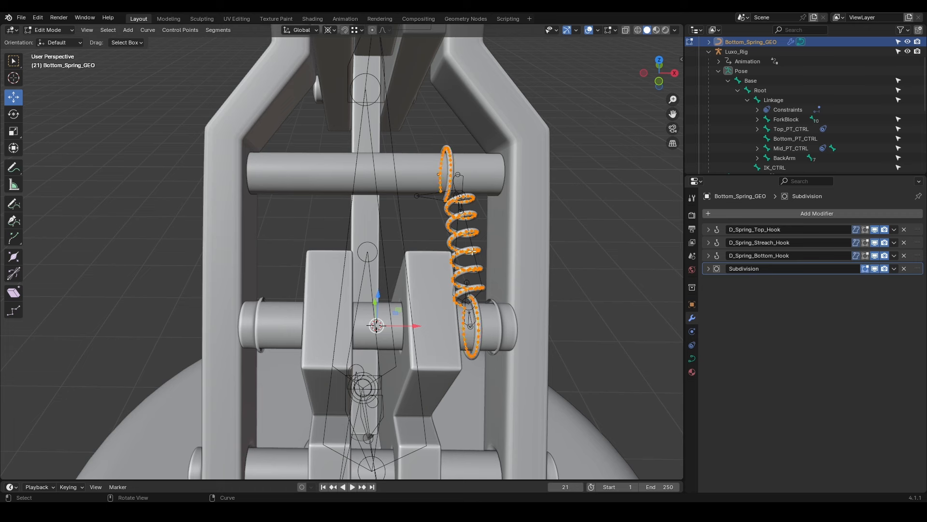
pyautogui.press('g')
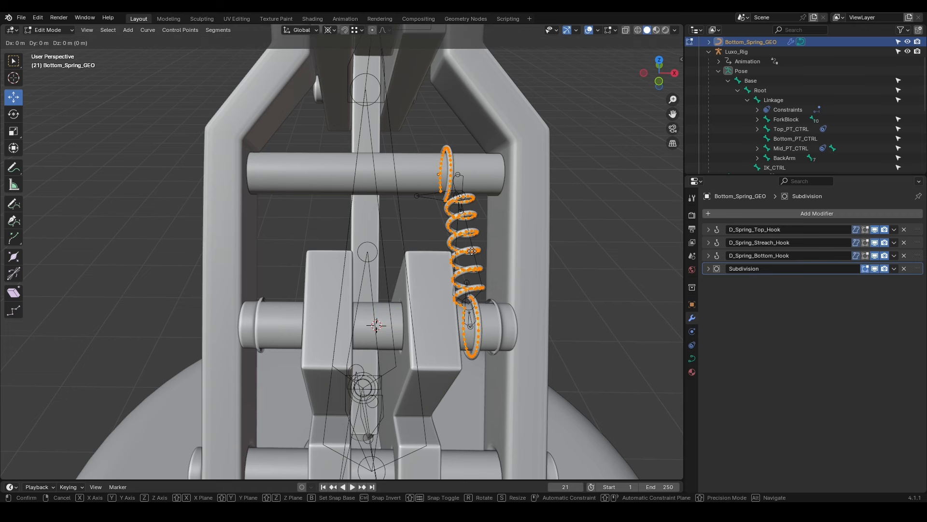
pyautogui.press('s')
pyautogui.write('x')
pyautogui.write('-1')
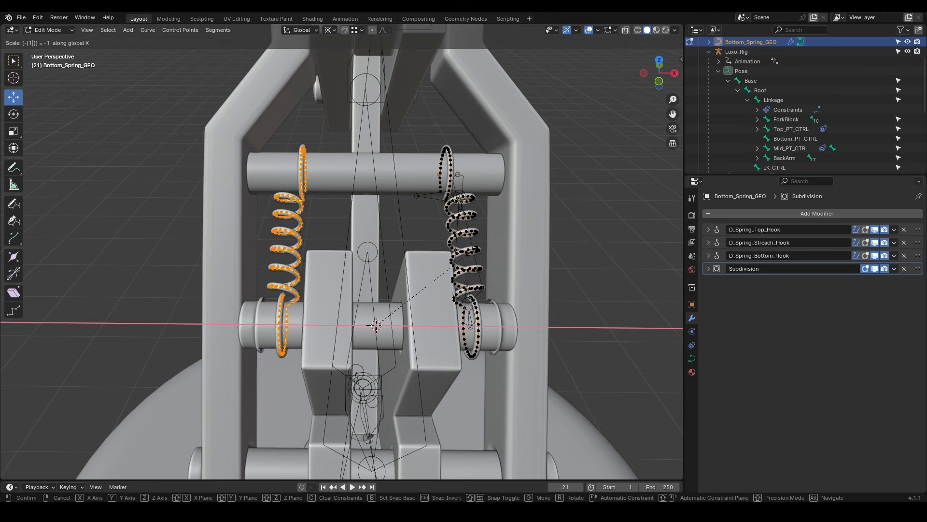
pyautogui.press('Return')
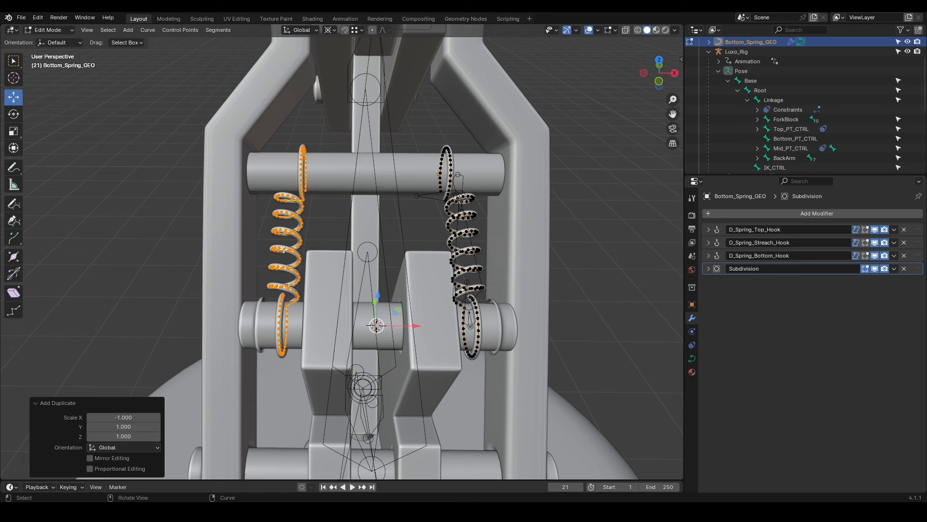
# Separate the mirrored spring copy into its own object and return to Object Mode
pyautogui.press('p')
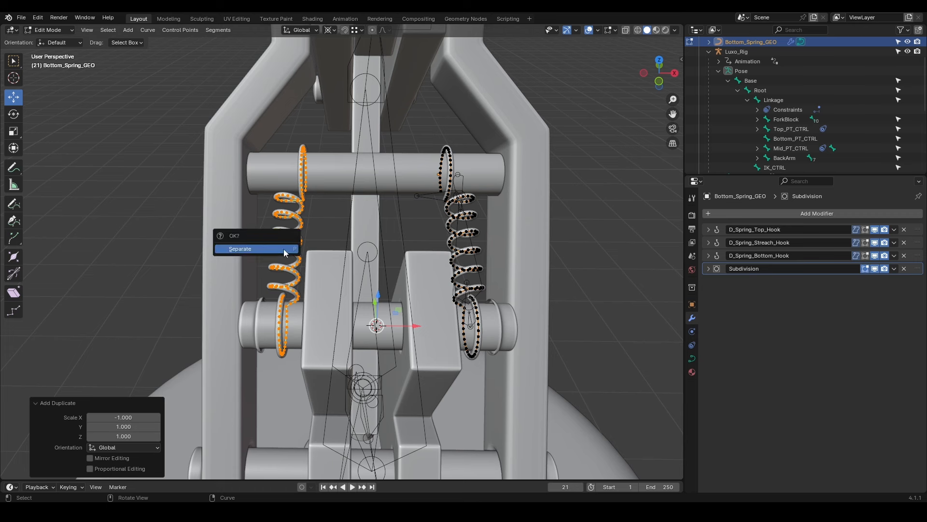
pyautogui.click(283, 248)
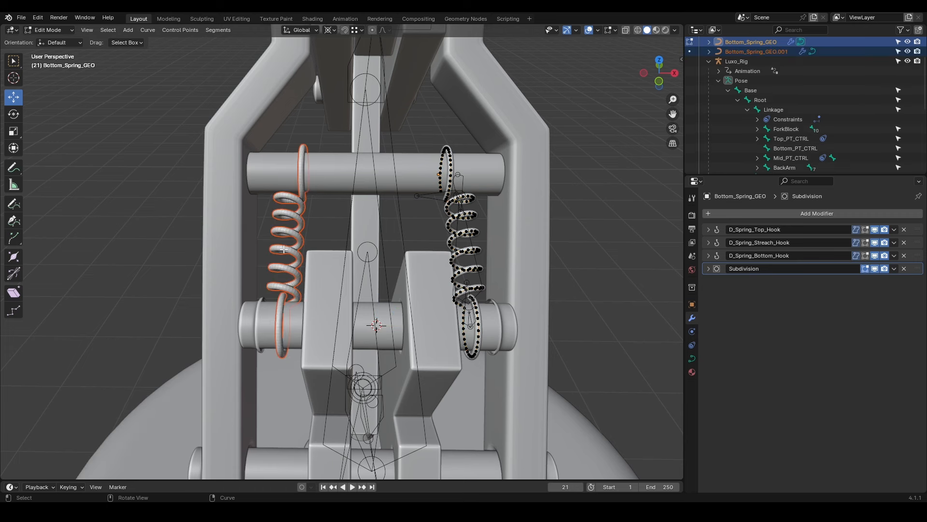
pyautogui.press('Tab')
# Rename the separated spring object as Bottom_Spring_GEO.R
pyautogui.click(283, 249)
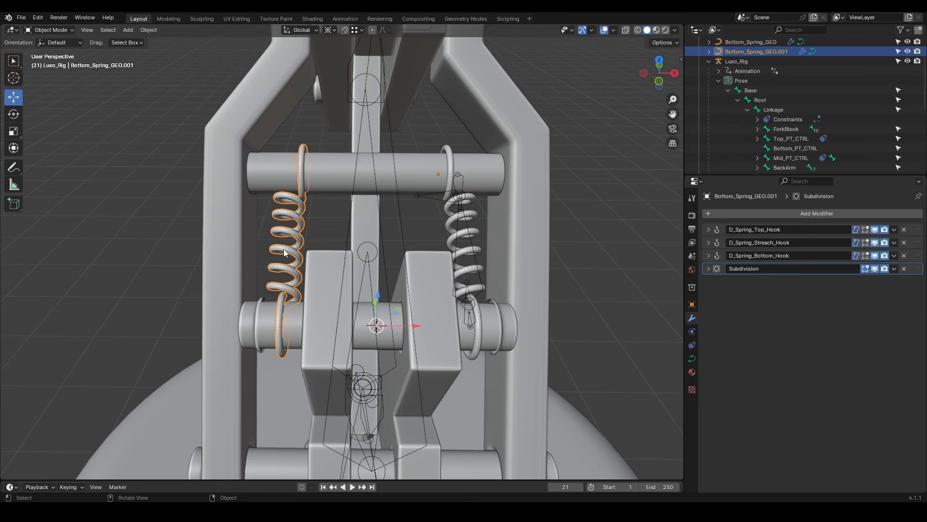
pyautogui.press('F2')
pyautogui.press('End')
pyautogui.press('BackSpace')
pyautogui.press('BackSpace')
pyautogui.press('BackSpace')
pyautogui.write('R')
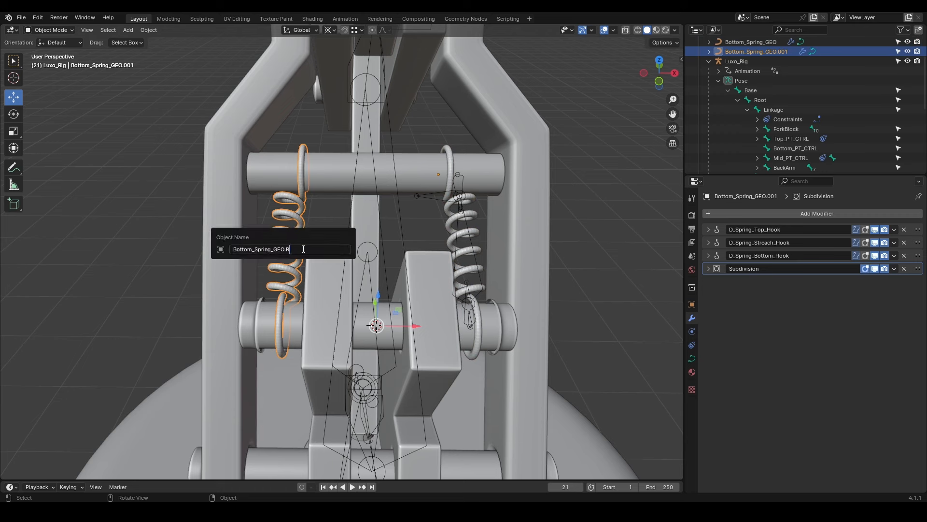
pyautogui.press('Return')
# Rename the original spring object as Bottom_Spring_GEO.L
pyautogui.click(448, 215)
pyautogui.press('F2')
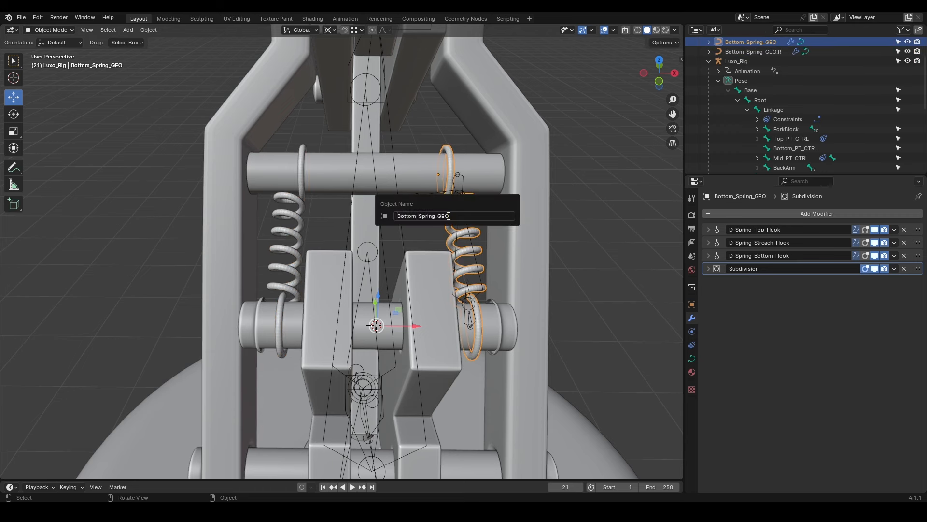
pyautogui.write('.L')
pyautogui.press('Return')
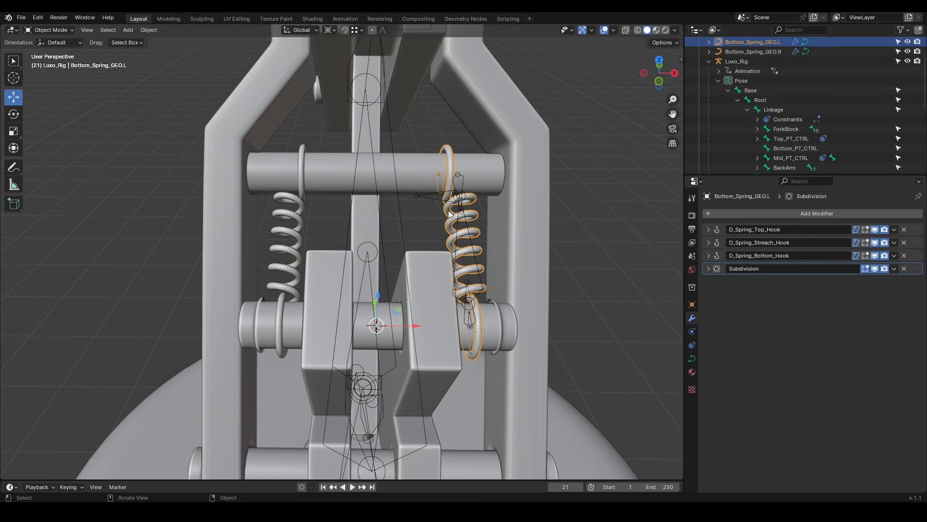
# In the armature's Edit Mode, append .L to the names of D_Spring_Streach and the two bones at the lower spring's upper end
pyautogui.click(460, 189)
pyautogui.press('Tab')
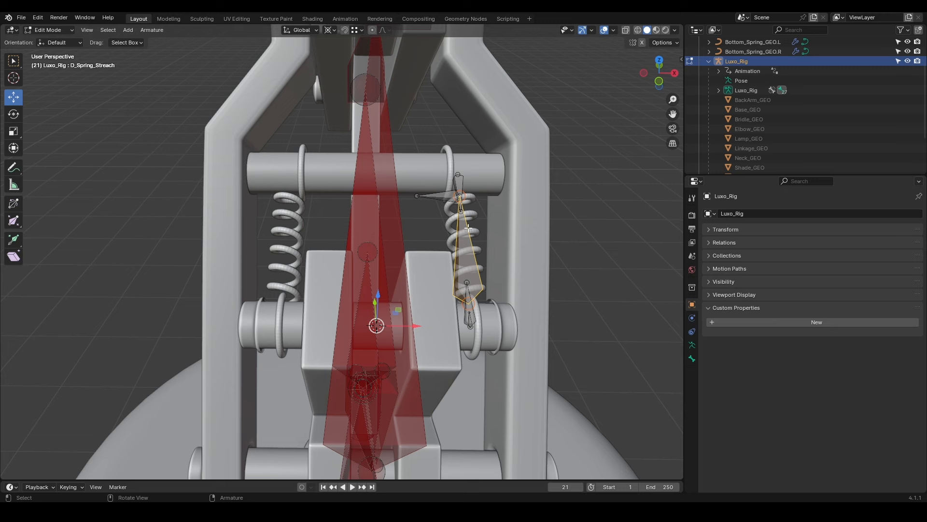
pyautogui.press('F2')
pyautogui.press('End')
pyautogui.write('.L')
pyautogui.press('Return')
pyautogui.click(456, 182)
pyautogui.press('F2')
pyautogui.press('End')
pyautogui.write('.L')
pyautogui.press('Return')
pyautogui.click(453, 194)
pyautogui.press('F2')
pyautogui.press('End')
pyautogui.write('.L')
pyautogui.press('Return')
# Append .L to the names of the two overlapping bones at the lower end of the same spring
pyautogui.click(473, 317)
pyautogui.press('F2')
pyautogui.press('End')
pyautogui.write('.L')
pyautogui.press('Return')
pyautogui.click(471, 318)
pyautogui.press('F2')
pyautogui.press('End')
pyautogui.write('.L')
pyautogui.press('Return')
# Select all five .L spring bones and symmetrize them onto the opposite spring
pyautogui.moveTo(556, 135); pyautogui.dragTo(437, 358)
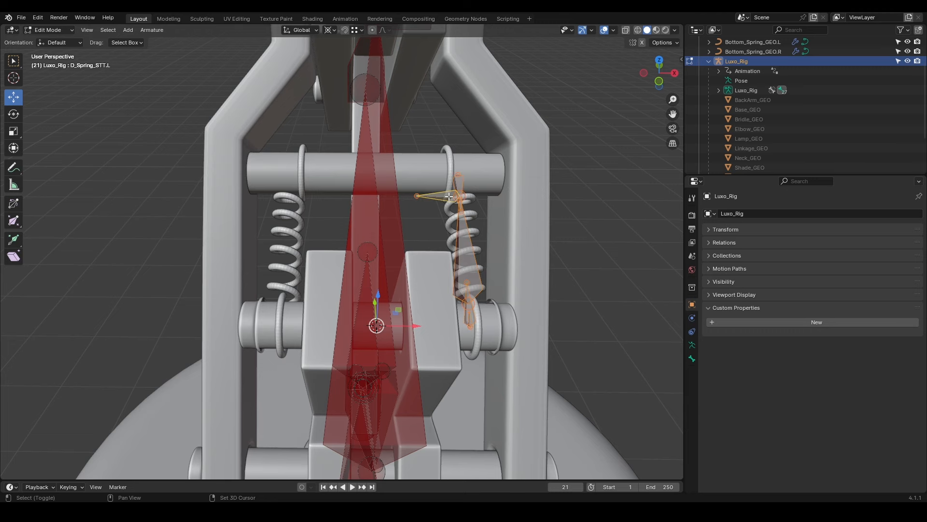
pyautogui.click(153, 30)
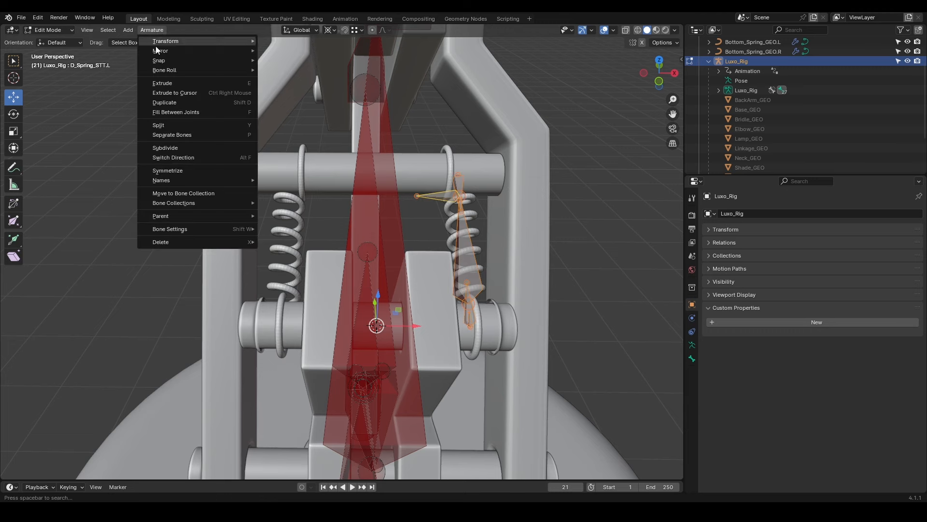
pyautogui.click(169, 170)
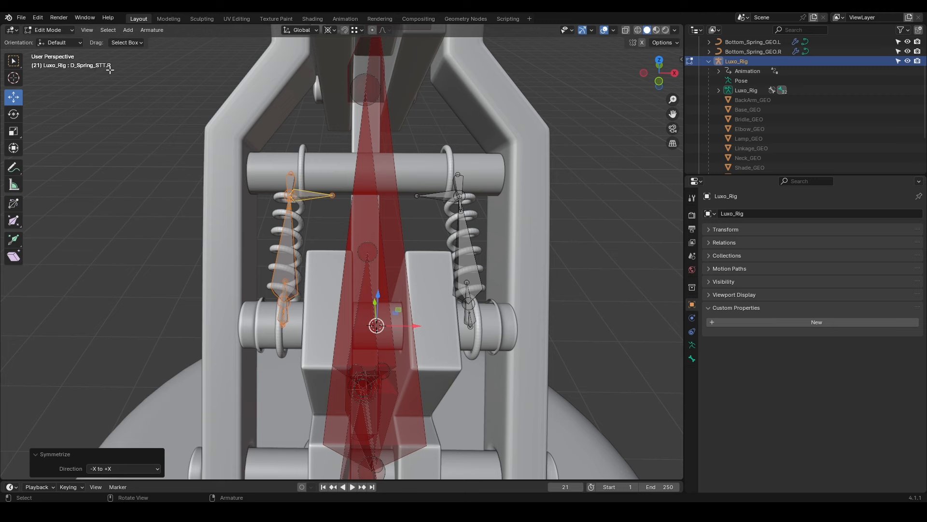
# In Object Mode, set the bone of the D_Spring_Top_Hook modifier on Bottom_Spring_GEO.R to D_Spring_Top.R
pyautogui.hotkey('ctrl', 'Tab')
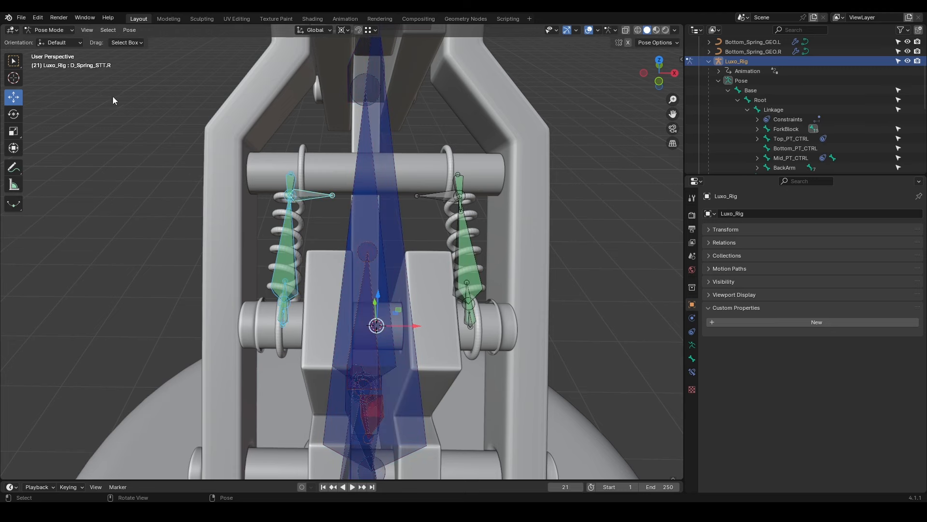
pyautogui.hotkey('ctrl', 'Tab')
pyautogui.click(276, 213)
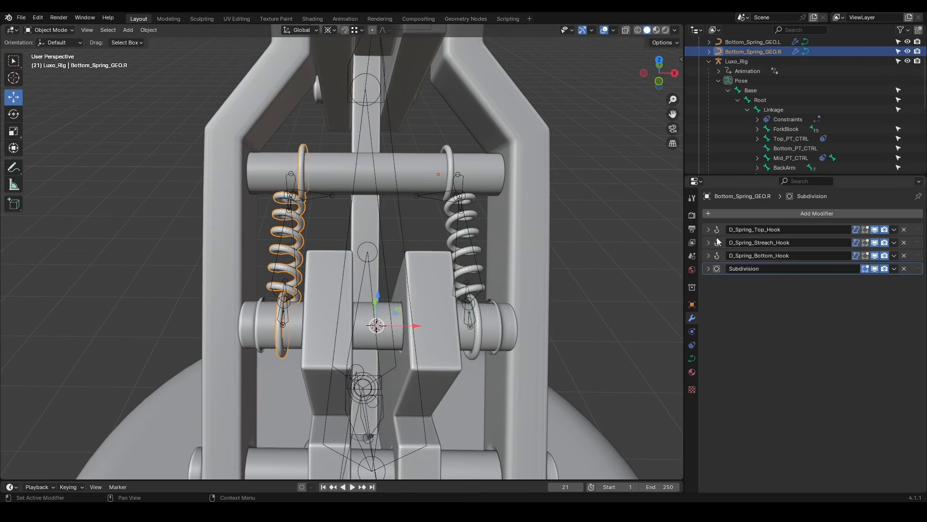
pyautogui.click(707, 230)
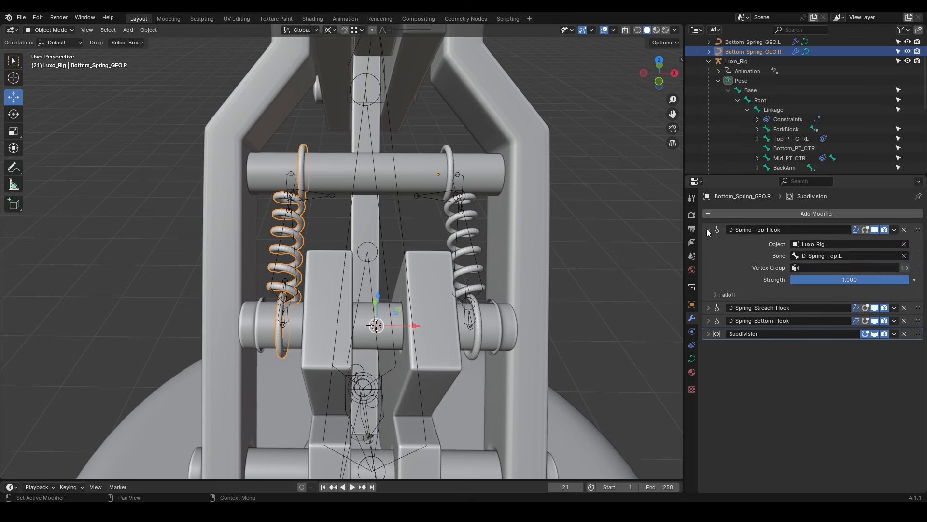
pyautogui.click(844, 256)
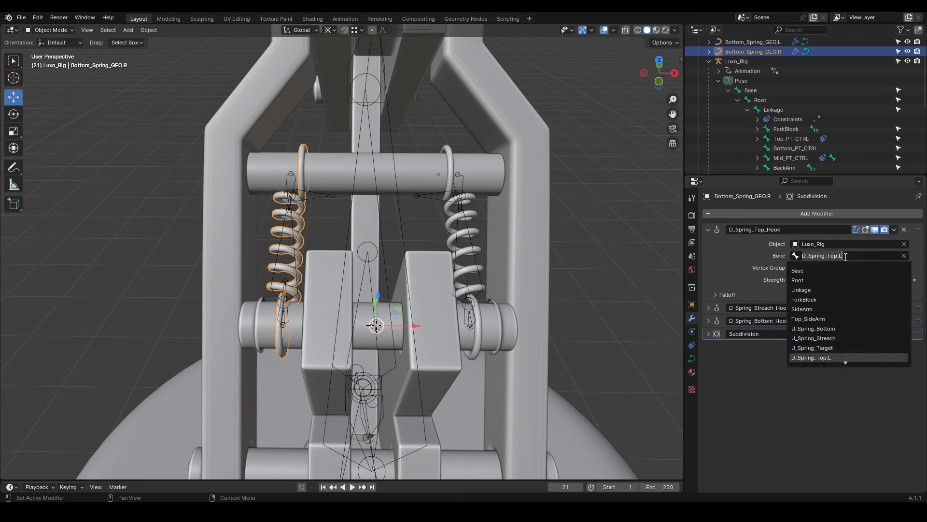
pyautogui.write('.R')
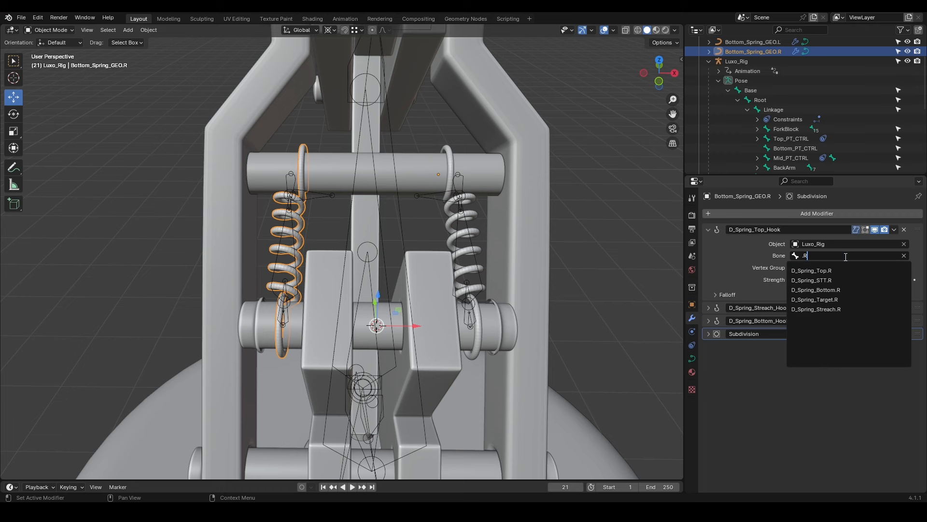
pyautogui.click(844, 272)
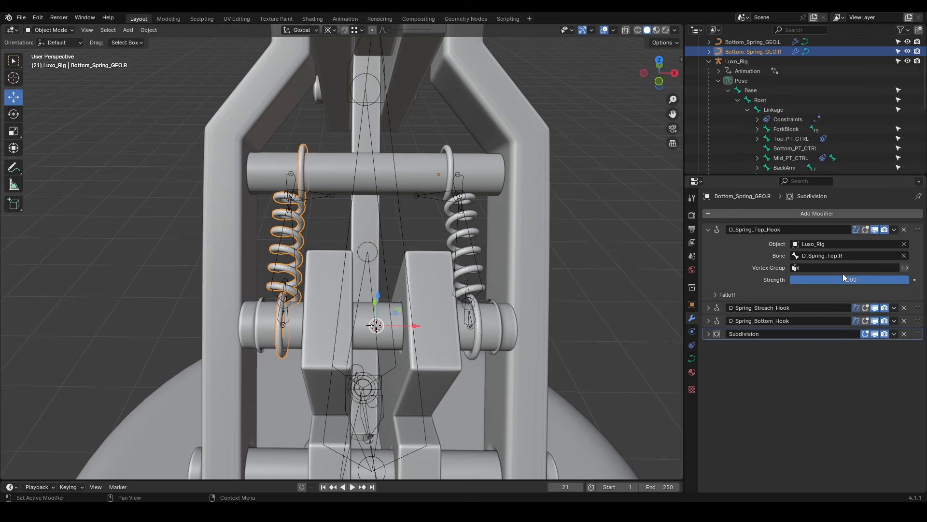
# Set the bone of D_Spring_Streach_Hook to D_Spring_Streach.R and the bone of D_Spring_Bottom_Hook to D_Spring_Bottom.R
pyautogui.click(710, 308)
pyautogui.click(852, 334)
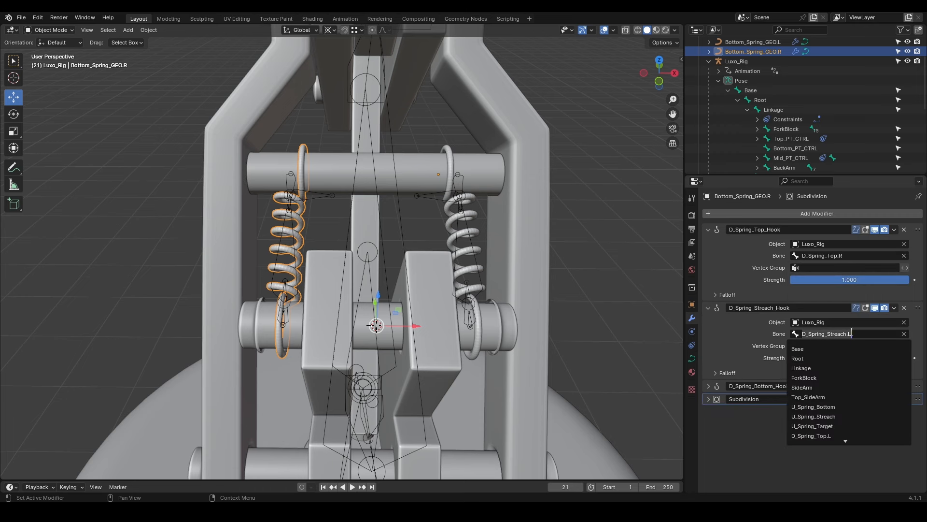
pyautogui.write('.R')
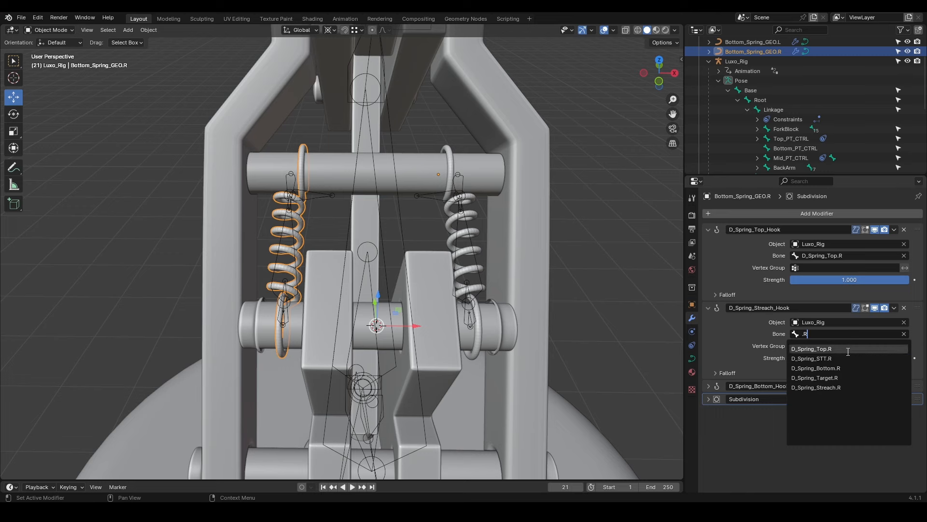
pyautogui.click(844, 387)
pyautogui.click(706, 385)
pyautogui.click(819, 412)
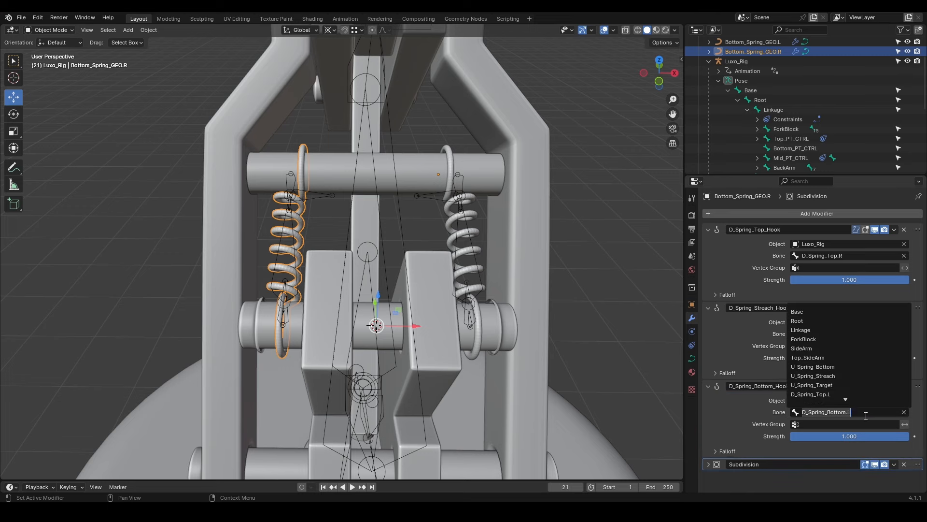
pyautogui.write('.R')
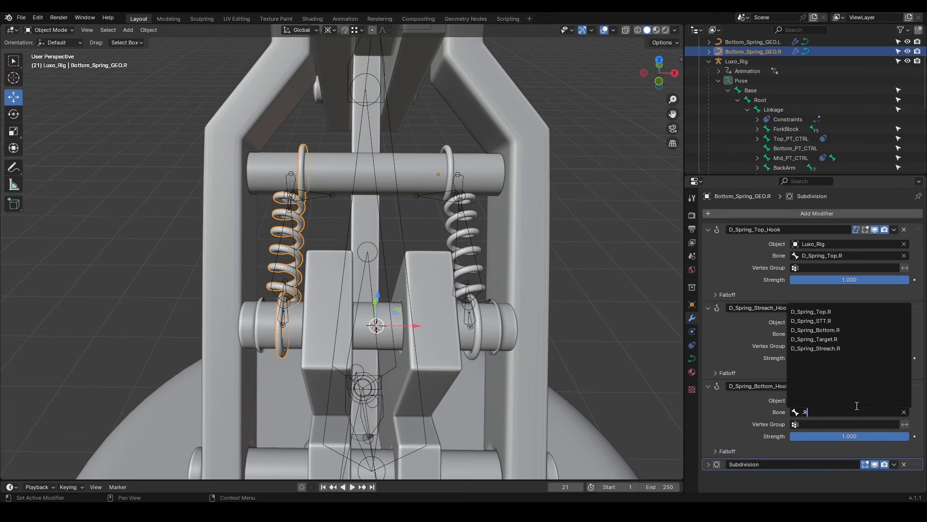
pyautogui.click(828, 331)
# In Edit Mode of Top_SideArm_GEO, select the linked geometry of both spring pegs and snap the 3D cursor to the selection
pyautogui.moveTo(556, 290); pyautogui.dragTo(472, 271, button='middle')
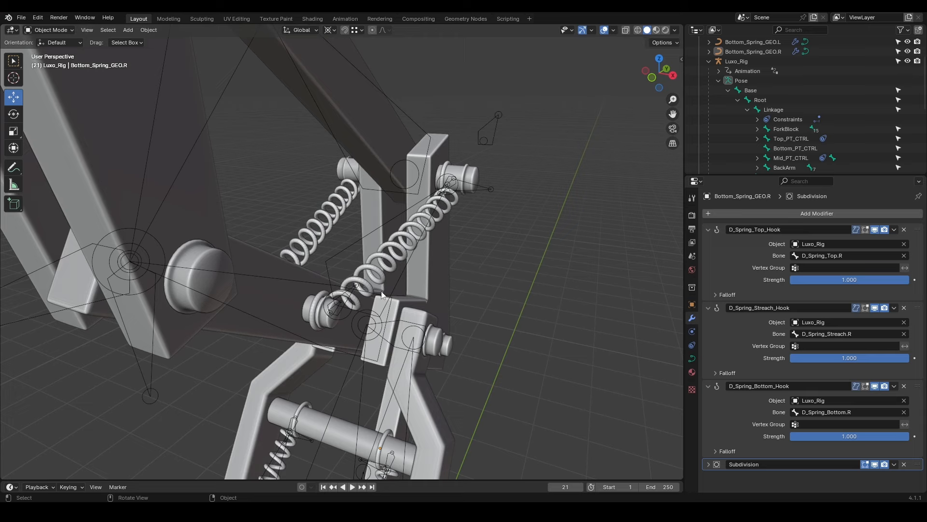
pyautogui.click(252, 330)
pyautogui.press('Tab')
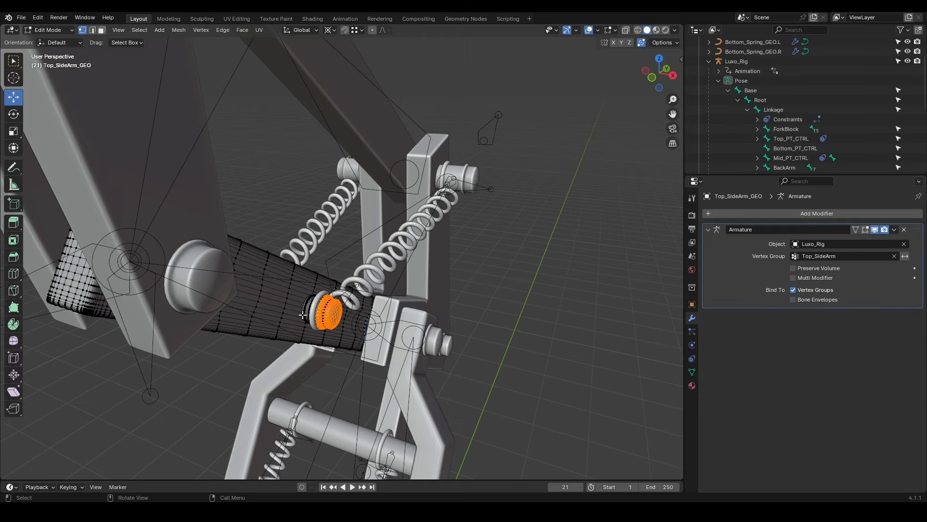
pyautogui.press('l')
pyautogui.moveTo(303, 314); pyautogui.dragTo(391, 208, button='middle')
pyautogui.press('l')
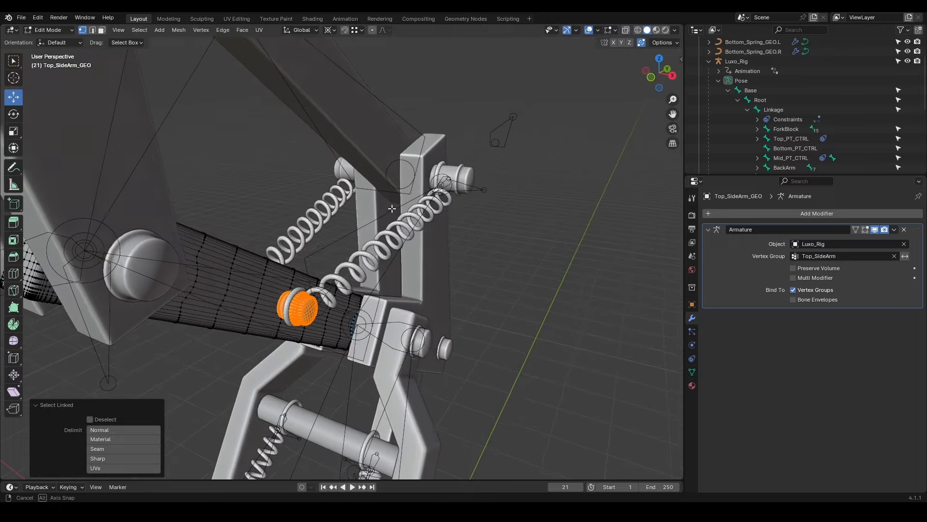
pyautogui.hotkey('shift', 's')
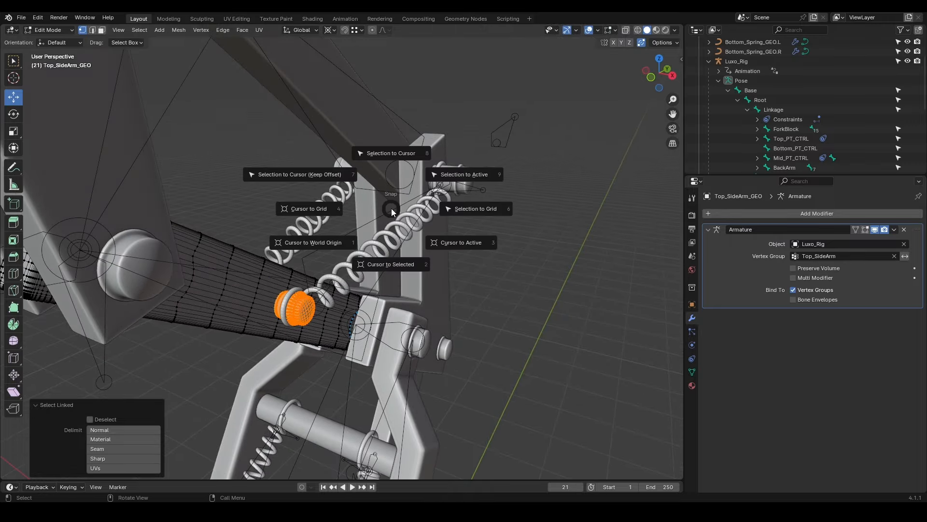
pyautogui.click(391, 267)
pyautogui.press('Tab')
# Remove the Mirror modifier from Top_Spring_GEO and duplicate all its curve points with a scale of -1 along global X
pyautogui.click(414, 231)
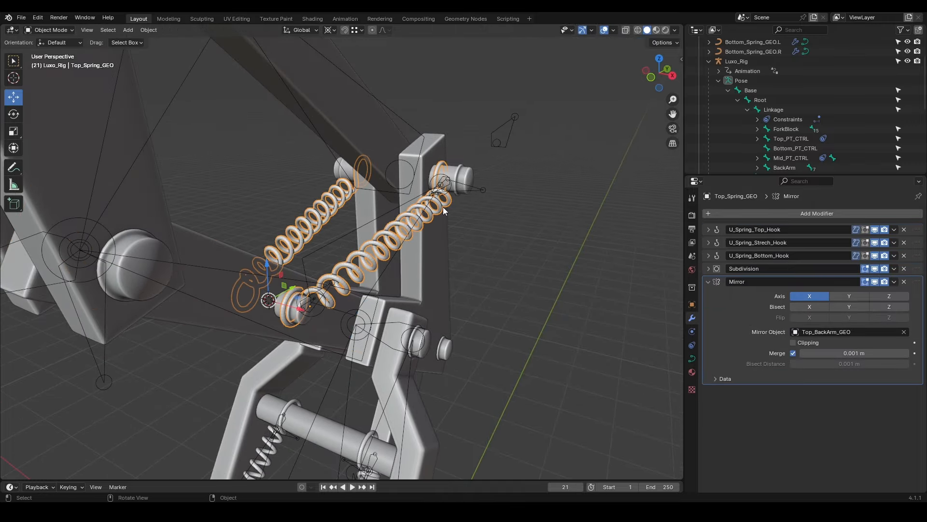
pyautogui.click(904, 282)
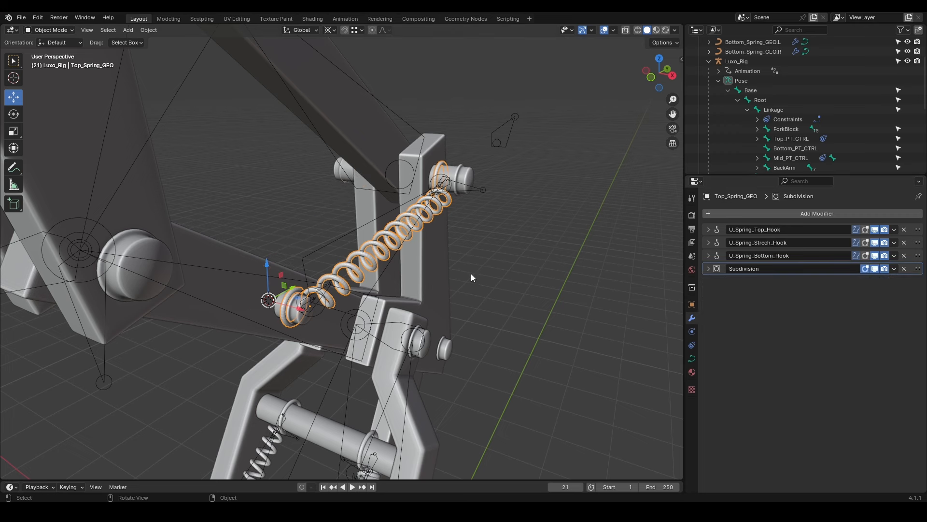
pyautogui.press('Tab')
pyautogui.press('a')
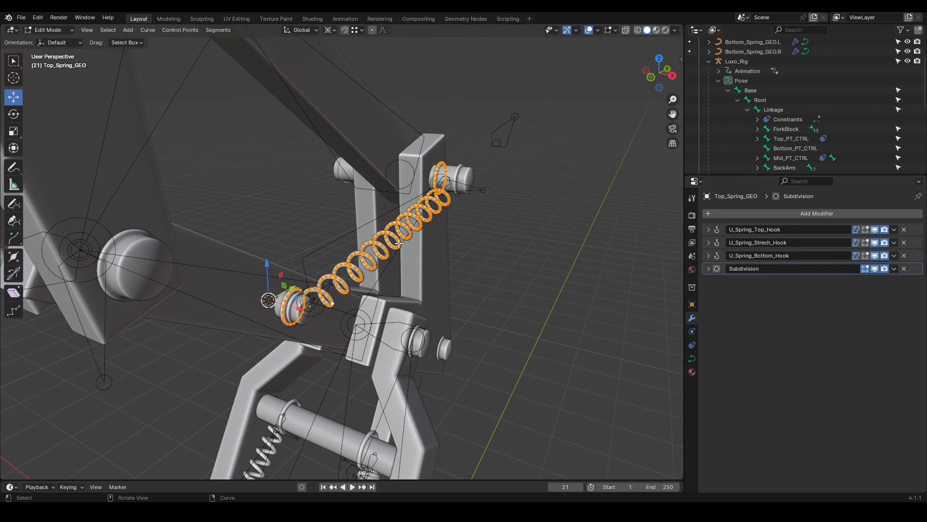
pyautogui.press('g')
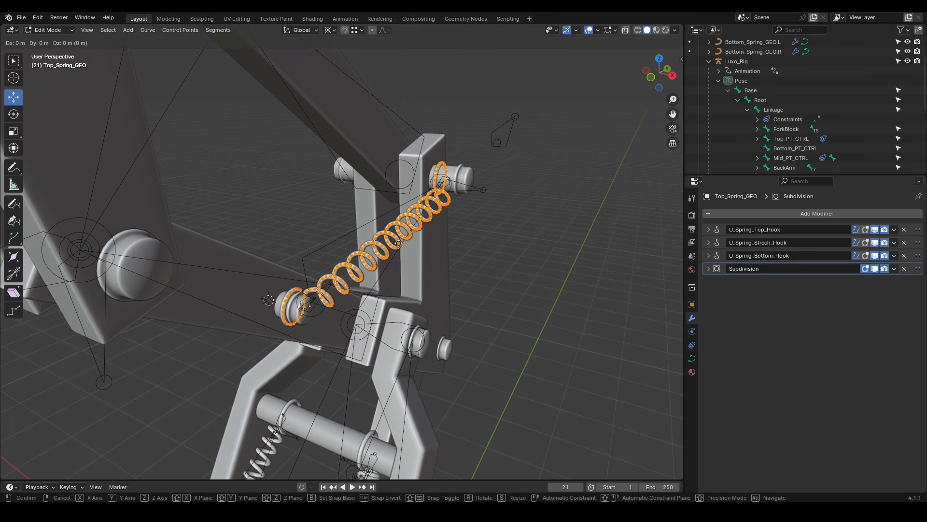
pyautogui.press('s')
pyautogui.press('x')
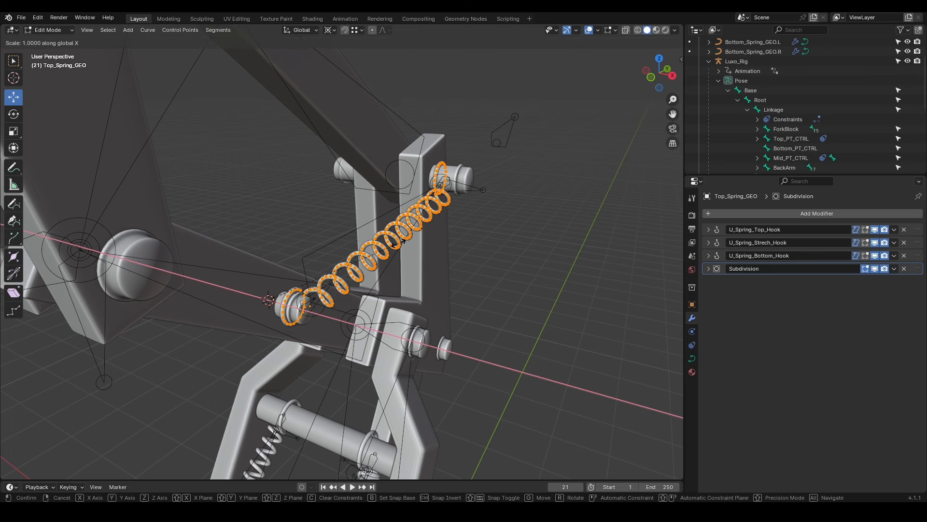
pyautogui.write('-1')
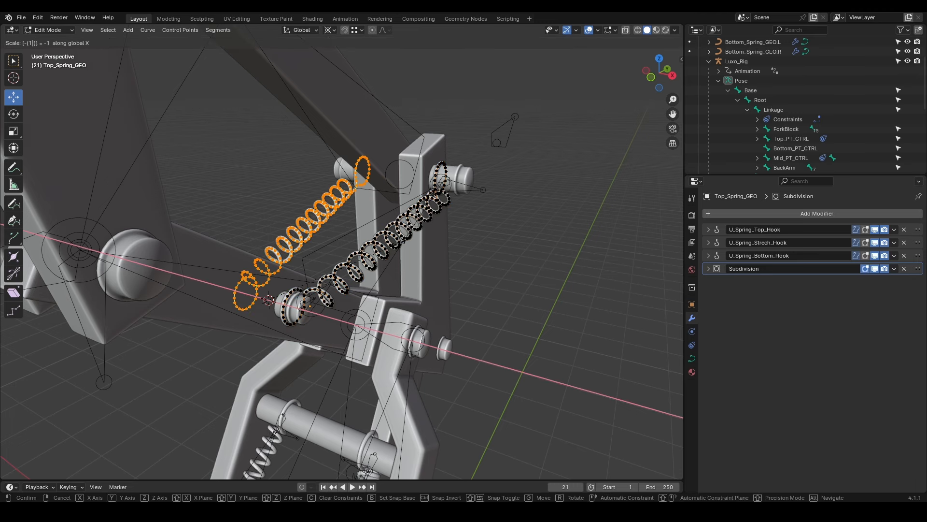
pyautogui.press('Return')
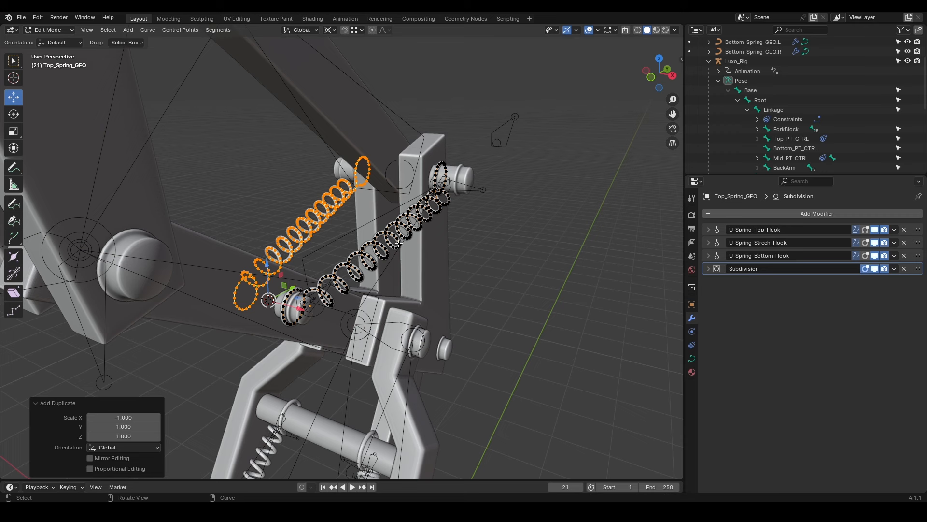
# Separate the mirrored spring copy into its own object and rename it Top_Spring_GEO.R
pyautogui.press('p')
pyautogui.click(399, 245)
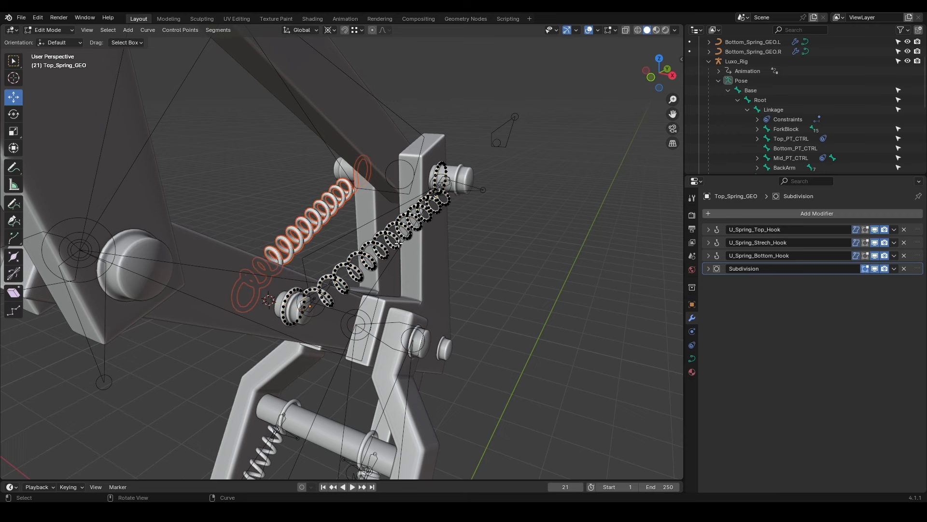
pyautogui.press('Tab')
pyautogui.click(318, 216)
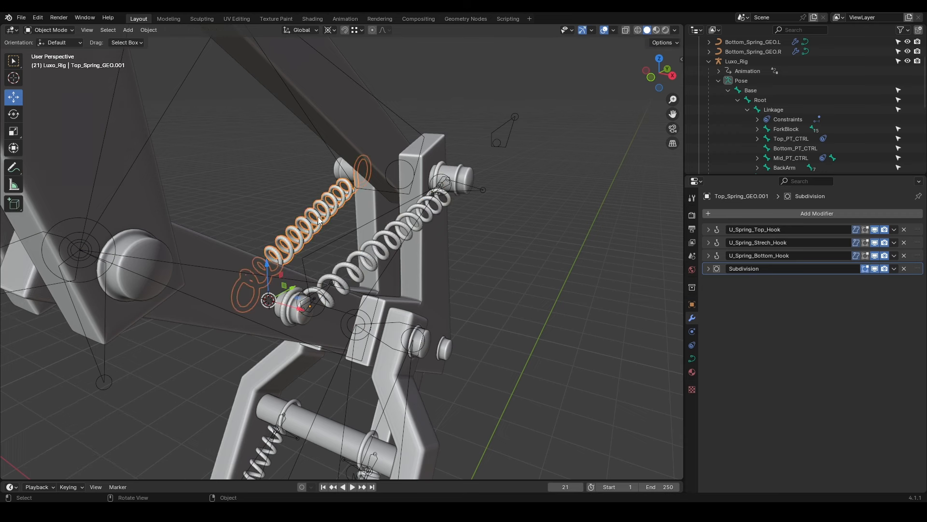
pyautogui.press('F2')
pyautogui.moveTo(312, 217); pyautogui.dragTo(334, 218)
pyautogui.write('R')
pyautogui.press('Return')
# Append .L to the object name of the original upper spring
pyautogui.click(444, 204)
pyautogui.press('F2')
pyautogui.click(445, 203)
pyautogui.write('.L')
pyautogui.press('Return')
# In the armature's Edit Mode, append .L to the names of U_Spring_Streach and the bones at the upper spring's pin end
pyautogui.click(386, 214)
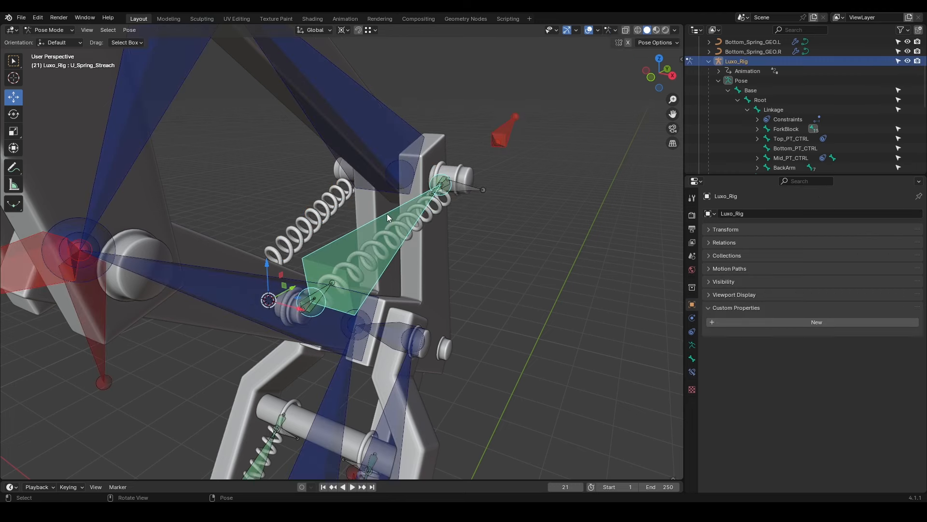
pyautogui.press('Tab')
pyautogui.press('F2')
pyautogui.click(388, 213)
pyautogui.write('.L')
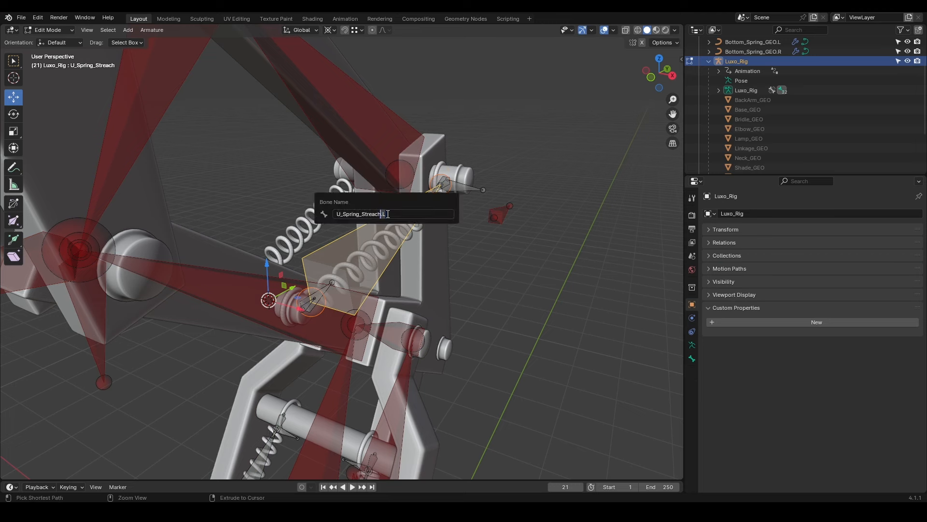
pyautogui.press('Return')
pyautogui.click(458, 188)
pyautogui.press('F2')
pyautogui.click(460, 188)
pyautogui.write('.L')
pyautogui.press('Return')
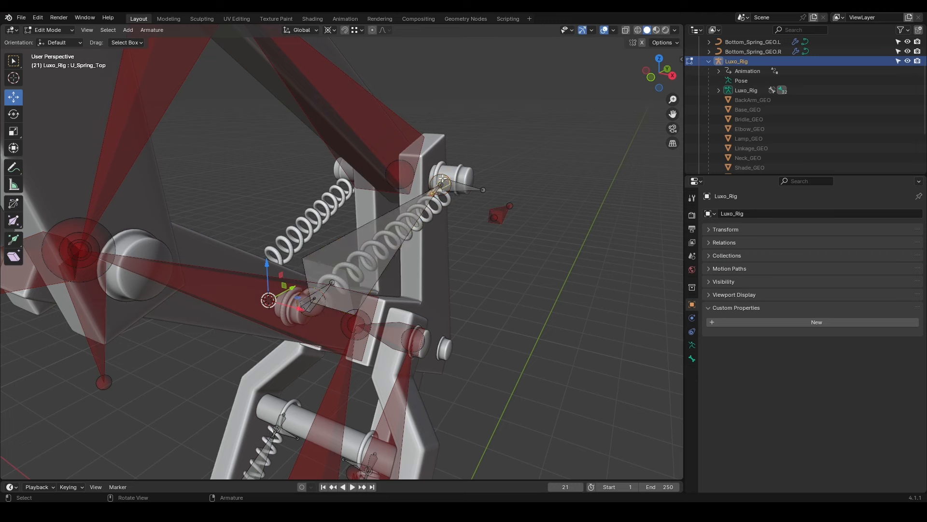
# Append .L to the names of the two overlapping bones at the upper spring's side-arm end
pyautogui.click(309, 303)
pyautogui.press('F2')
pyautogui.click(309, 305)
pyautogui.write('.L')
pyautogui.press('Return')
pyautogui.click(315, 303)
pyautogui.press('F2')
pyautogui.write('.L')
pyautogui.press('Return')
# Select all the upper spring's .L bones, symmetrize them onto the opposite spring, and return to Pose Mode
pyautogui.click(461, 188)
pyautogui.moveTo(349, 221); pyautogui.dragTo(406, 276)
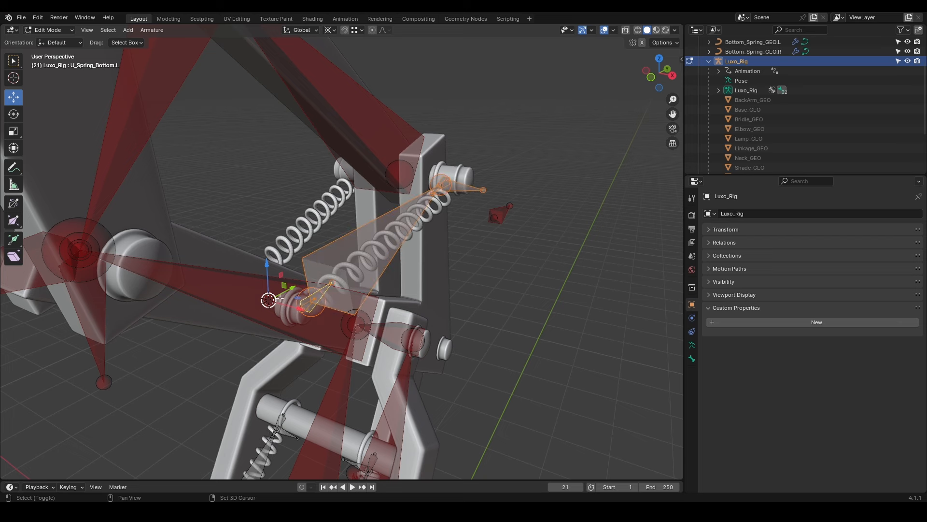
pyautogui.click(153, 31)
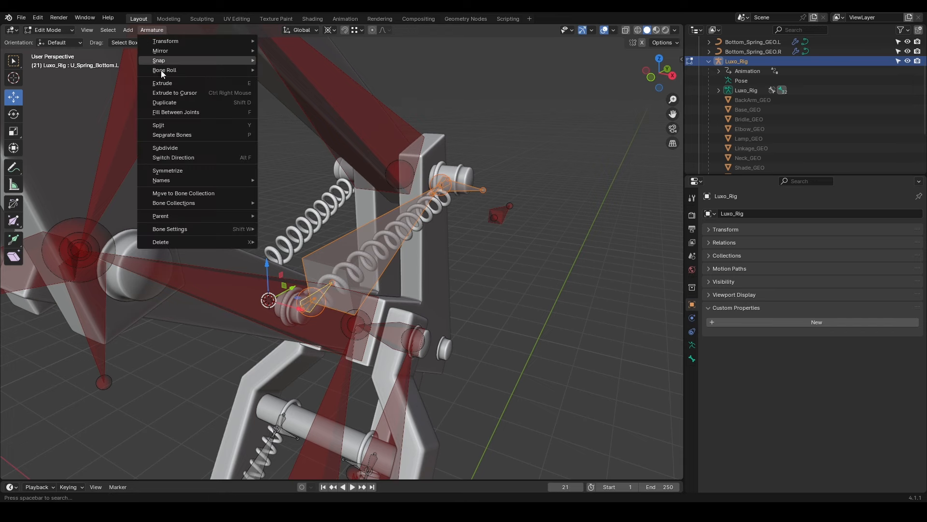
pyautogui.click(171, 169)
pyautogui.hotkey('ctrl', 'Tab')
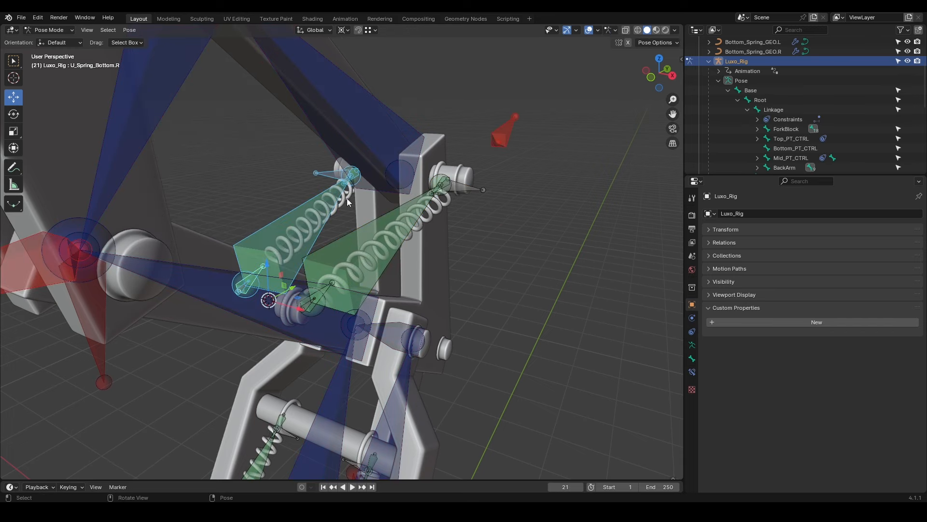
# Select Top_Spring_GEO.R and set the bone of its U_Spring_Top_Hook modifier to U_Spring_Top.R
pyautogui.click(346, 198)
pyautogui.click(708, 229)
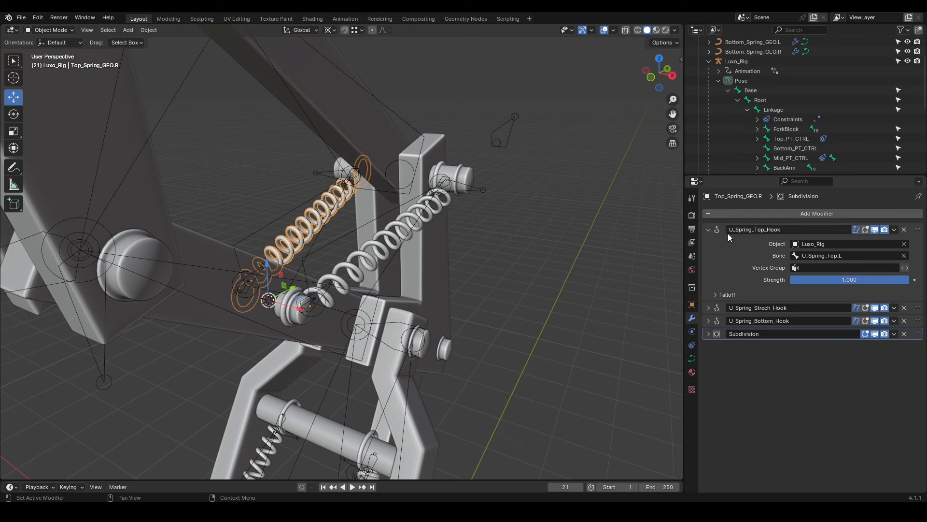
pyautogui.click(821, 255)
pyautogui.click(812, 294)
# Set the bone of U_Spring_Strech_Hook to U_Spring_Streach.R and the bone of U_Spring_Bottom_Hook to U_Spring_Bottom.R
pyautogui.click(708, 307)
pyautogui.click(821, 333)
pyautogui.click(839, 425)
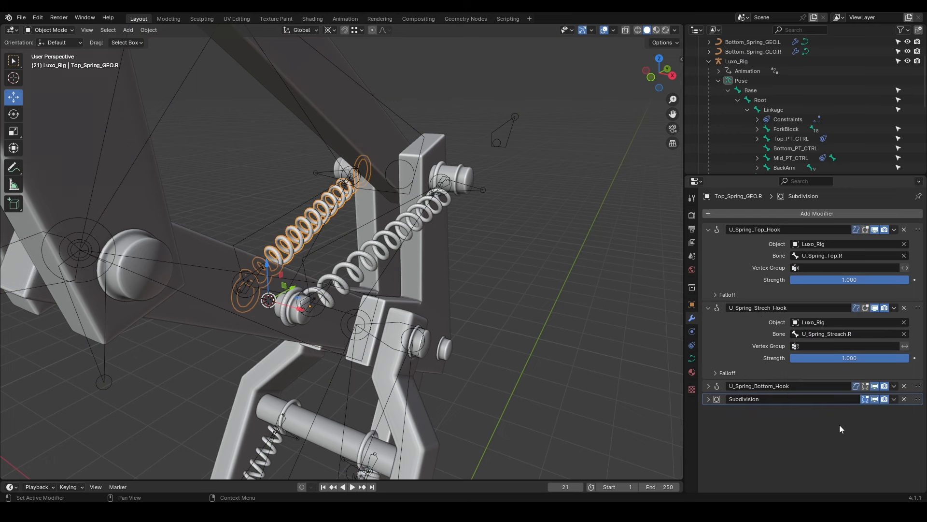
pyautogui.click(708, 386)
pyautogui.click(821, 412)
pyautogui.write('.R')
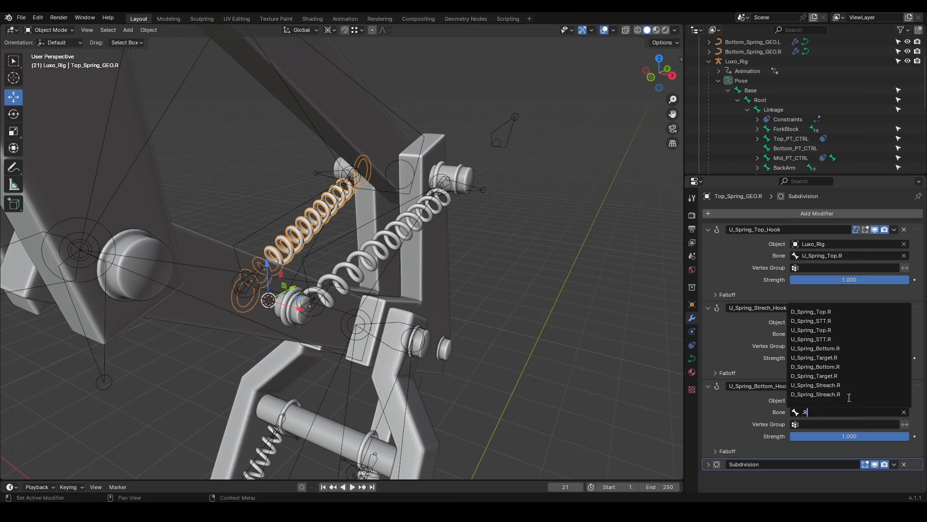
pyautogui.click(816, 348)
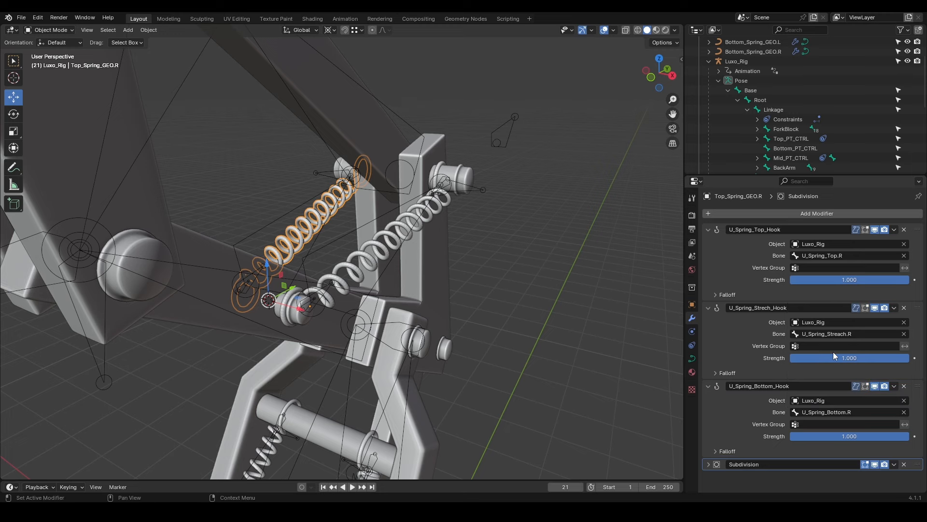
# Set the transform pivot point to Active Element and move the rig's control bones to test how the springs follow
pyautogui.click(334, 30)
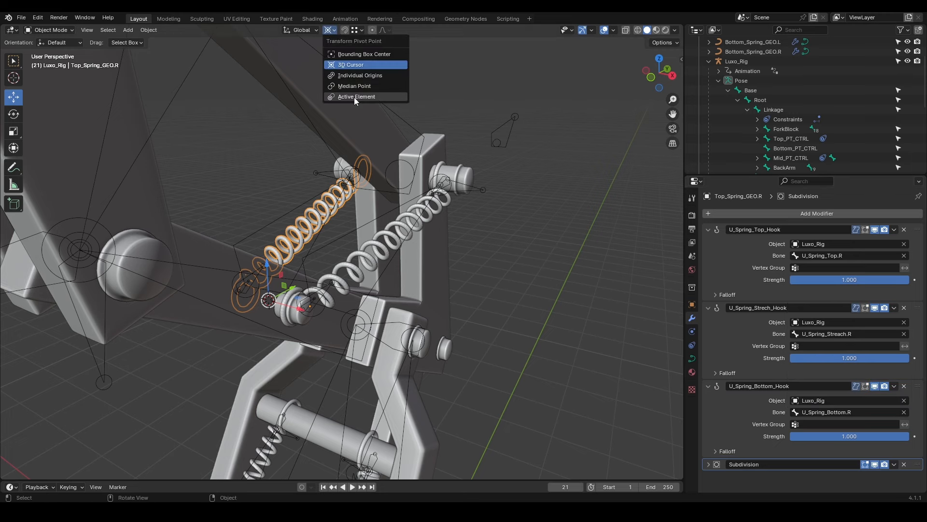
pyautogui.click(354, 97)
pyautogui.scroll(-4, 256, 241)
pyautogui.click(231, 235)
pyautogui.moveTo(251, 194); pyautogui.dragTo(251, 248)
pyautogui.moveTo(276, 292); pyautogui.dragTo(416, 252)
pyautogui.moveTo(413, 287); pyautogui.dragTo(381, 277)
pyautogui.moveTo(350, 226); pyautogui.dragTo(374, 223)
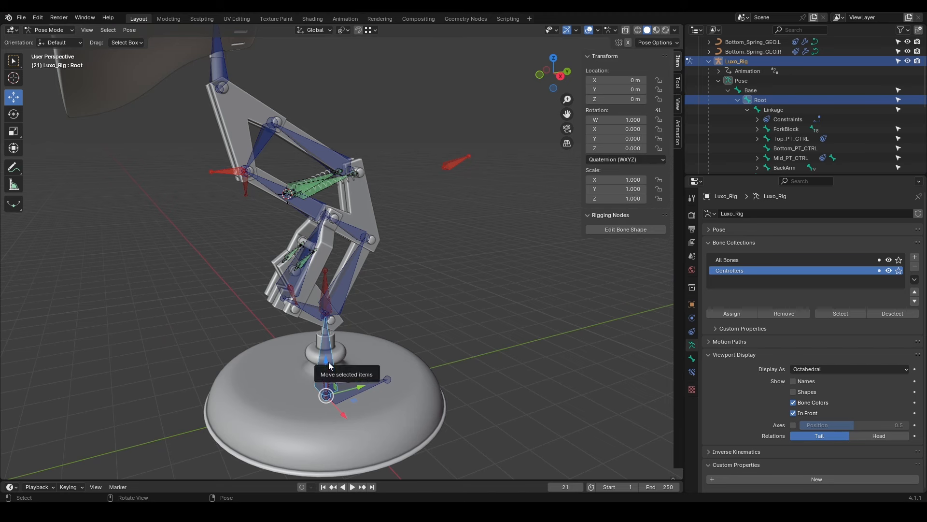
# Try turning the Root bone through its quaternion Y value and switch its rotation mode to XYZ Euler
pyautogui.moveTo(612, 139)
pyautogui.mouseDown()
pyautogui.moveTo(700, 139)
pyautogui.moveTo(589, 139)
pyautogui.moveTo(614, 140)
pyautogui.mouseUp()
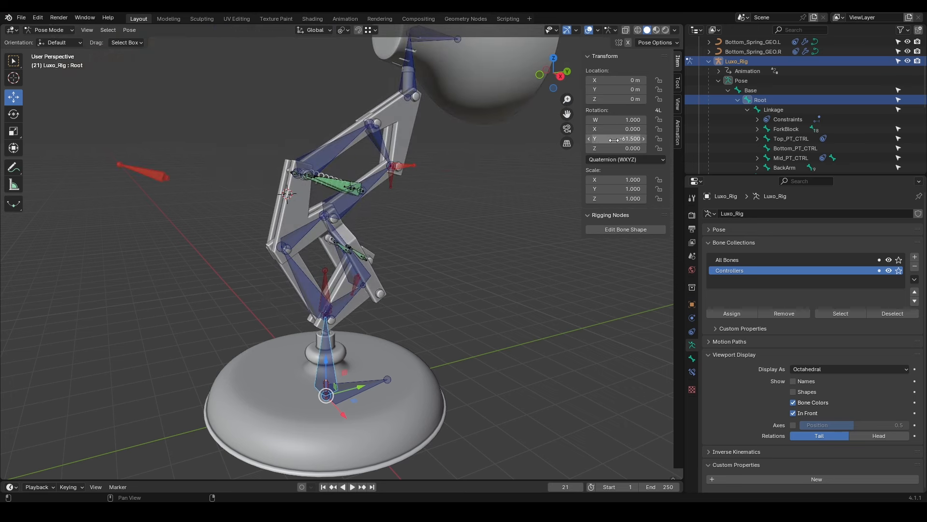
pyautogui.click(620, 163)
pyautogui.click(621, 189)
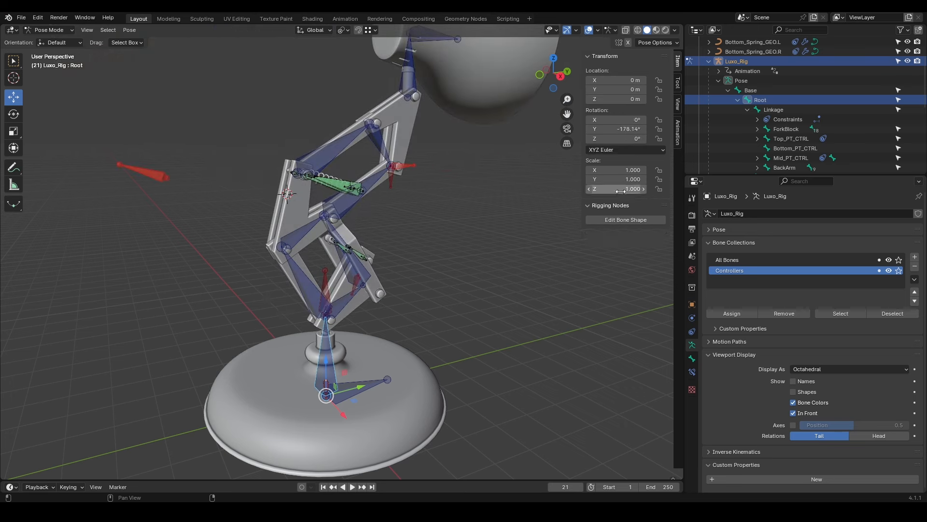
# Test the Root bone's Euler rotation around Y and set the Y rotation back to 0
pyautogui.moveTo(631, 130); pyautogui.dragTo(718, 130)
pyautogui.click(628, 132)
pyautogui.write('0')
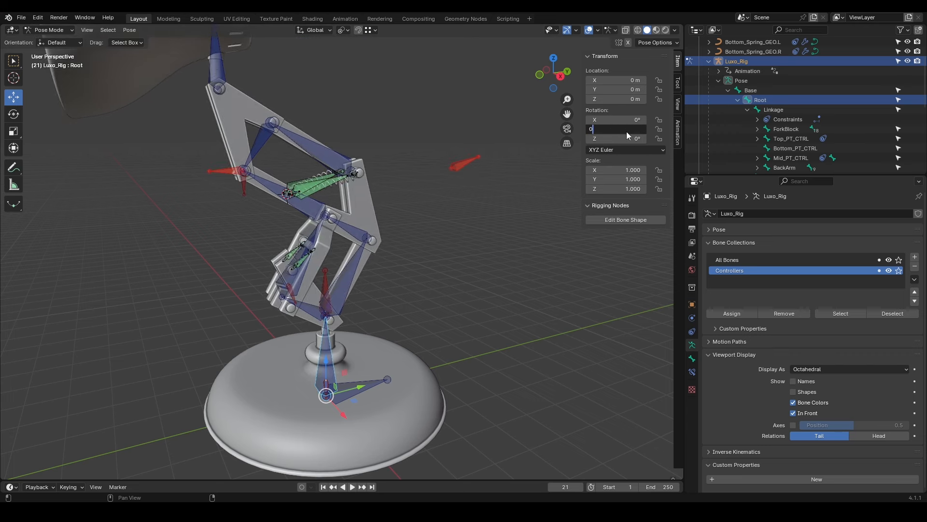
pyautogui.press('Return')
# Try moving the Linkage bone upward by about 1.48 m and undo the move
pyautogui.click(325, 284)
pyautogui.moveTo(325, 281); pyautogui.dragTo(325, 223)
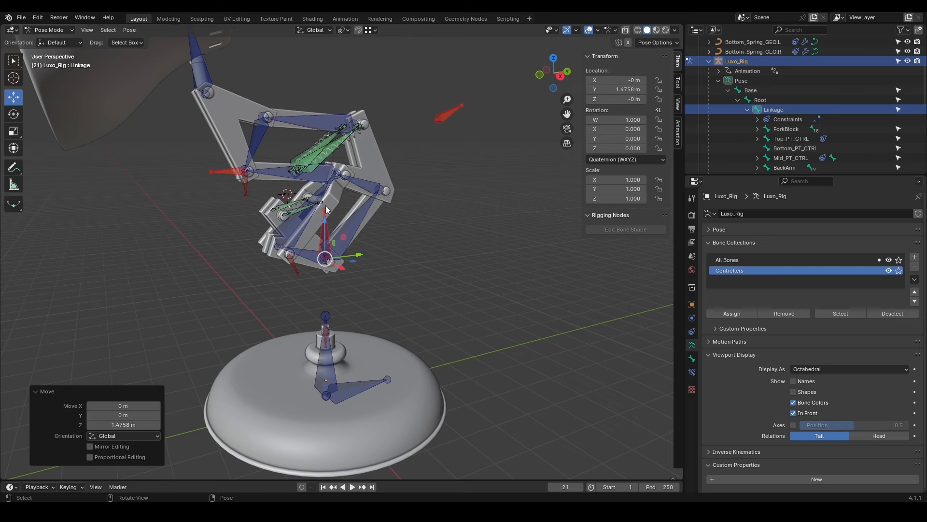
pyautogui.hotkey('ctrl', 'z')
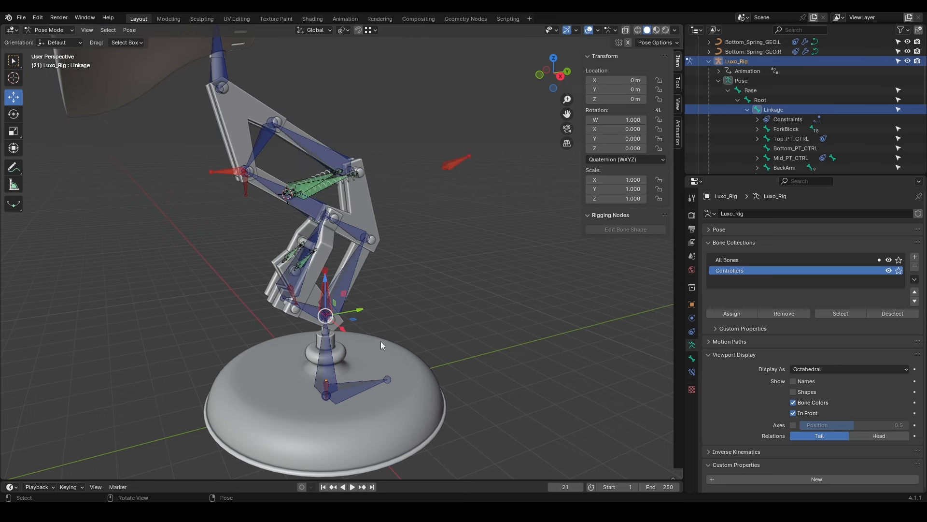
# Add a Copy Location constraint to Base_GEO targeting the Linkage bone of Luxo_Rig
pyautogui.click(401, 356)
pyautogui.click(692, 359)
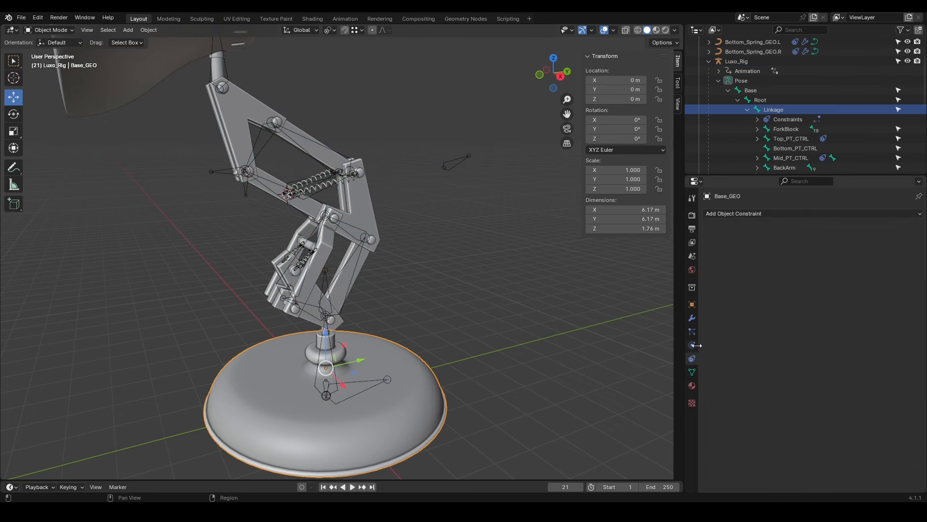
pyautogui.click(734, 214)
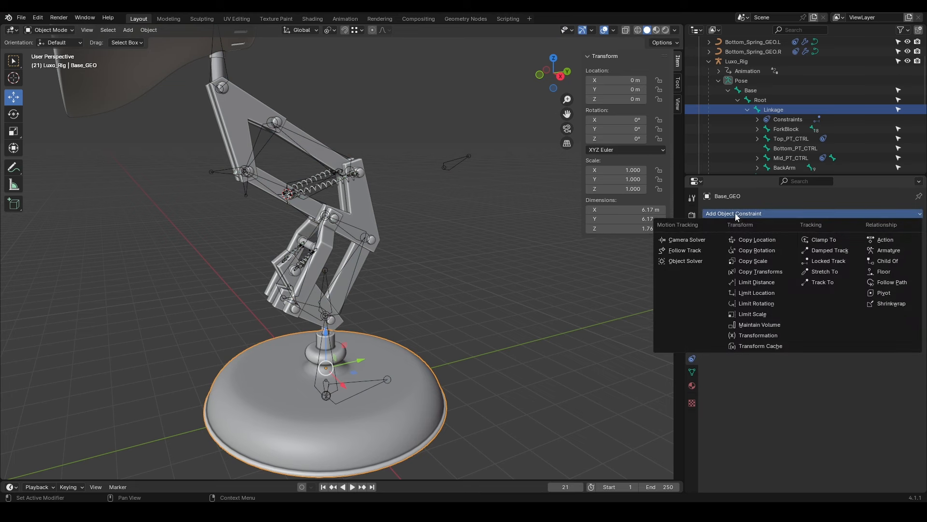
pyautogui.click(755, 240)
pyautogui.click(904, 244)
pyautogui.click(302, 249)
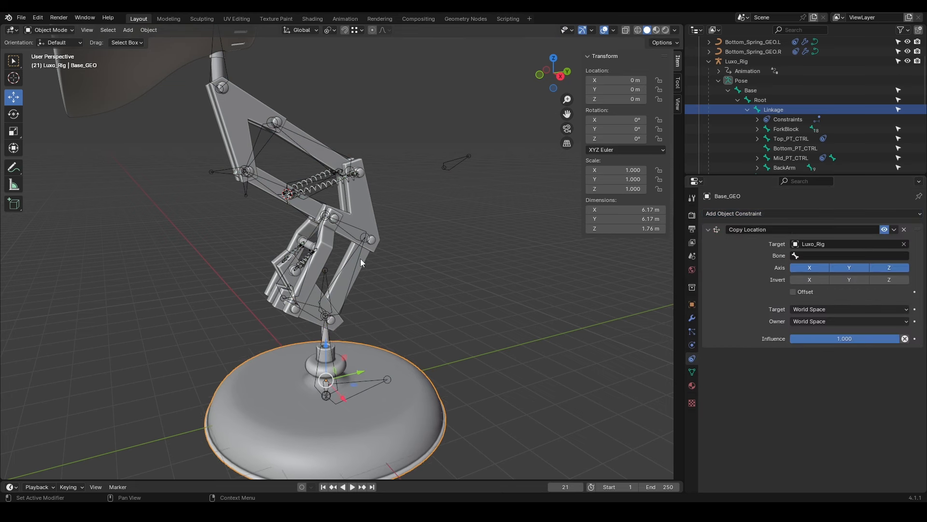
pyautogui.click(852, 256)
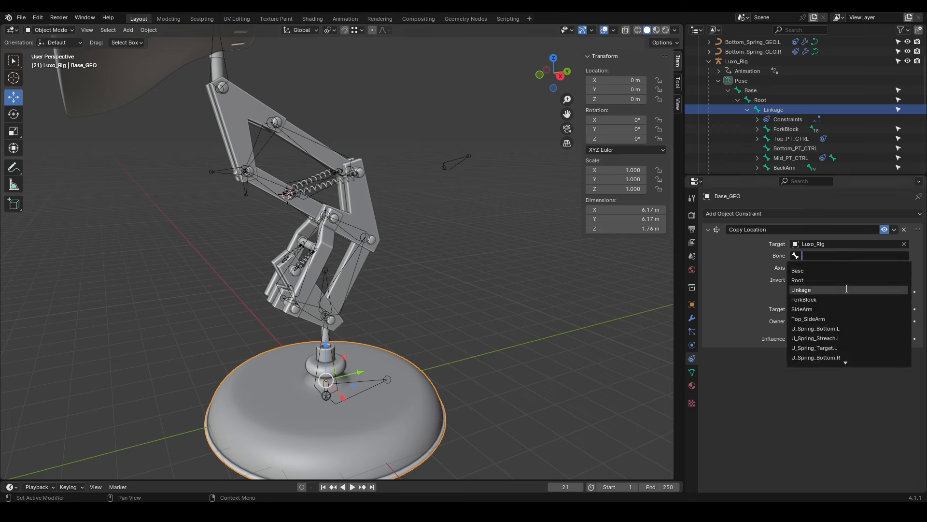
pyautogui.click(826, 289)
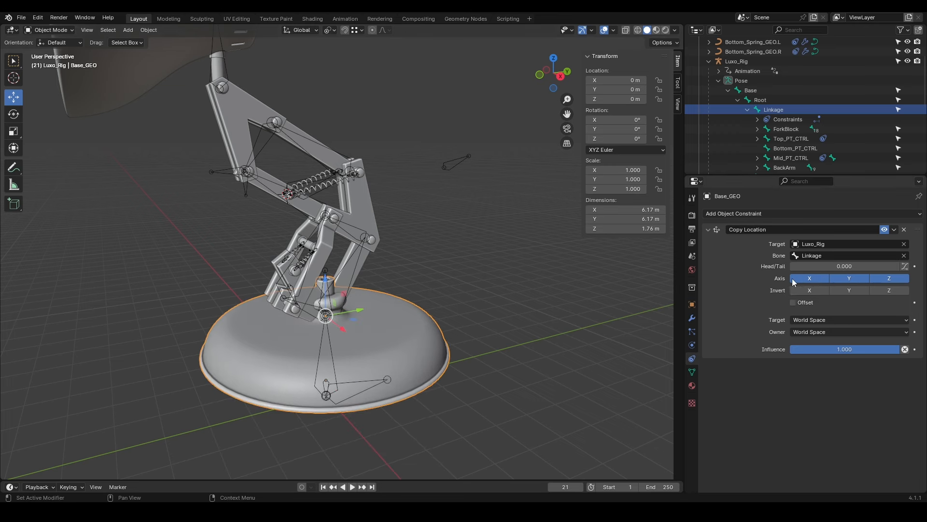
# Set the transform orientation to Local and check the Linkage bone's local axes before reselecting Base_GEO
pyautogui.click(301, 29)
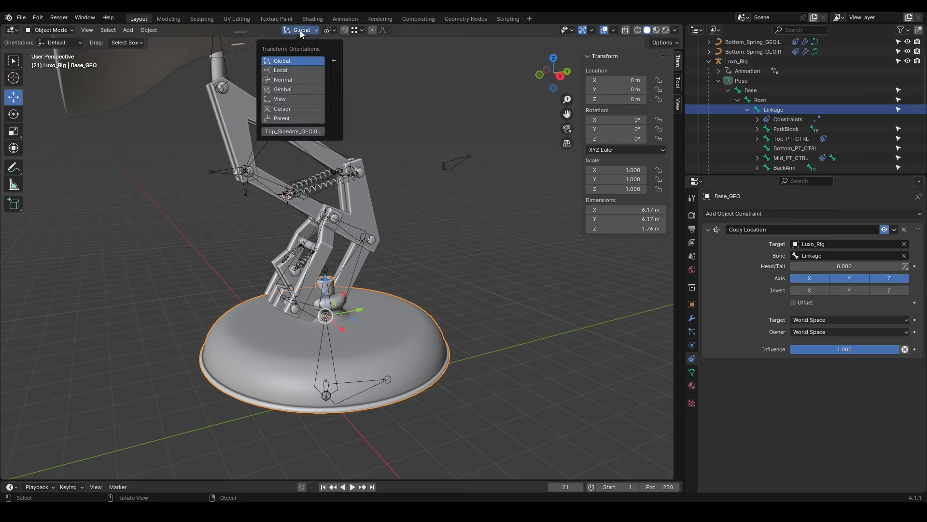
pyautogui.click(302, 69)
pyautogui.click(328, 285)
pyautogui.click(324, 282)
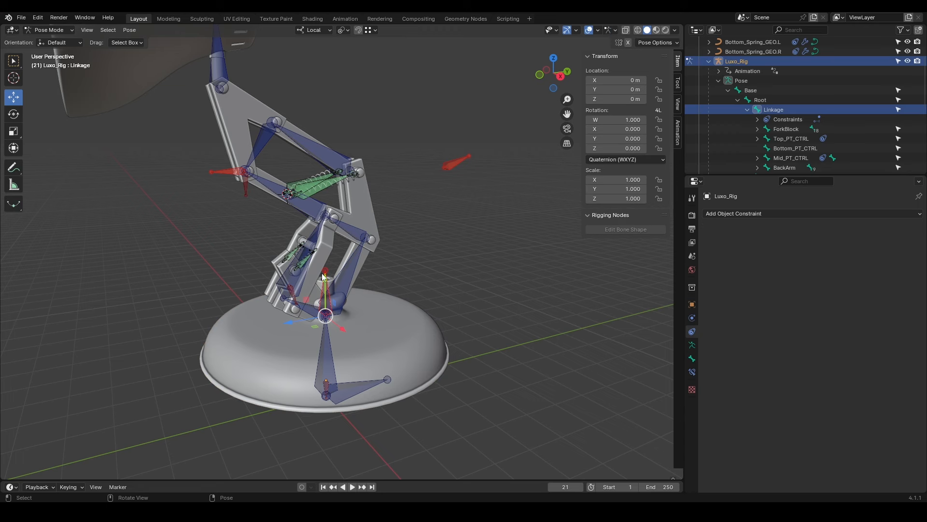
pyautogui.click(357, 301)
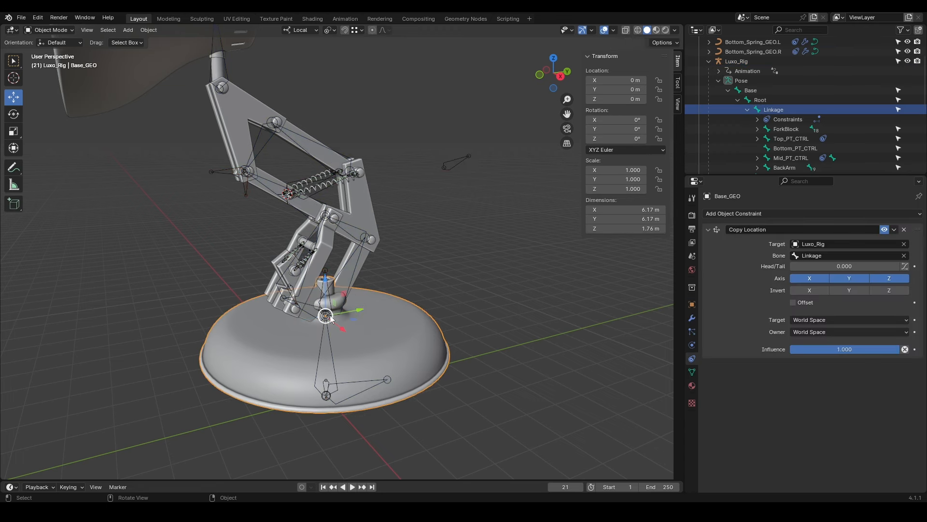
# Limit Base_GEO's Copy Location to the Y axis with Offset enabled and set its target space to Local Space
pyautogui.click(810, 279)
pyautogui.click(905, 278)
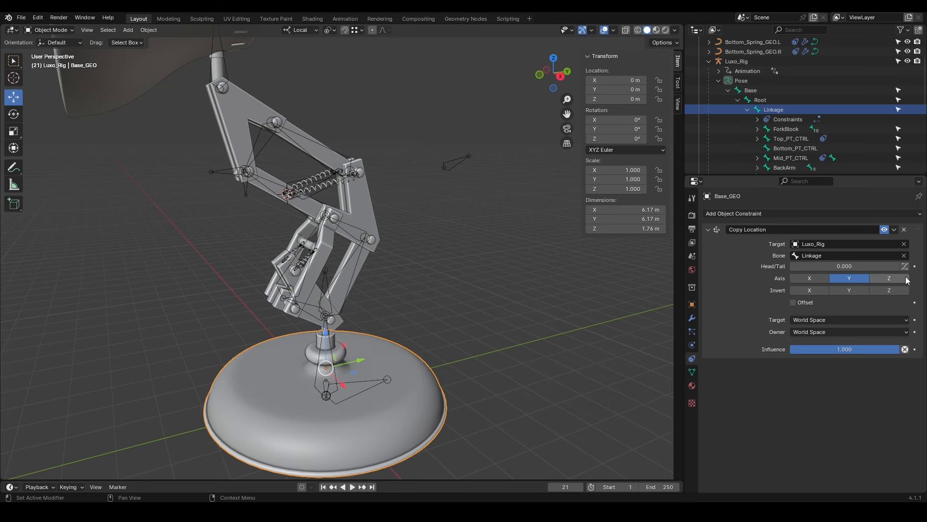
pyautogui.click(802, 319)
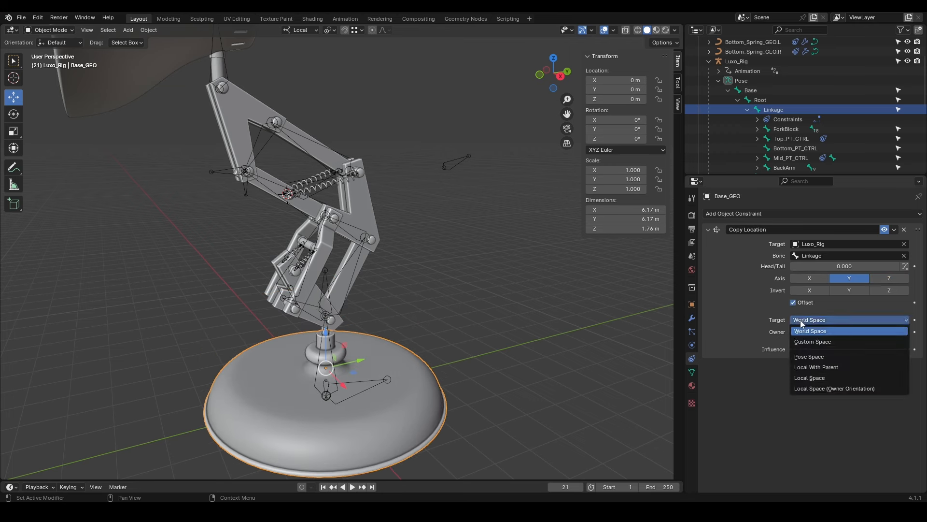
pyautogui.click(799, 378)
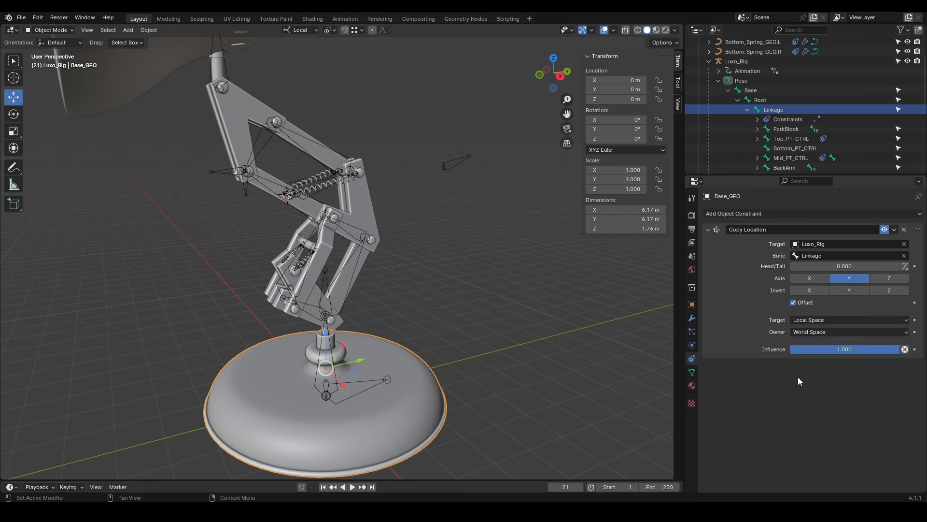
# Set the constraint's owner space to Custom Space using Luxo_Rig as the object and Linkage as the bone
pyautogui.click(807, 331)
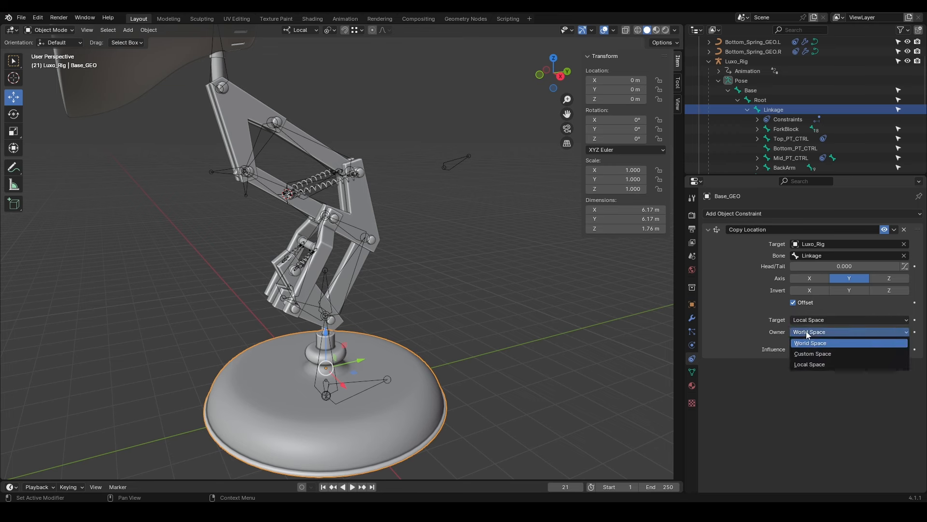
pyautogui.click(814, 353)
pyautogui.click(905, 344)
pyautogui.click(390, 375)
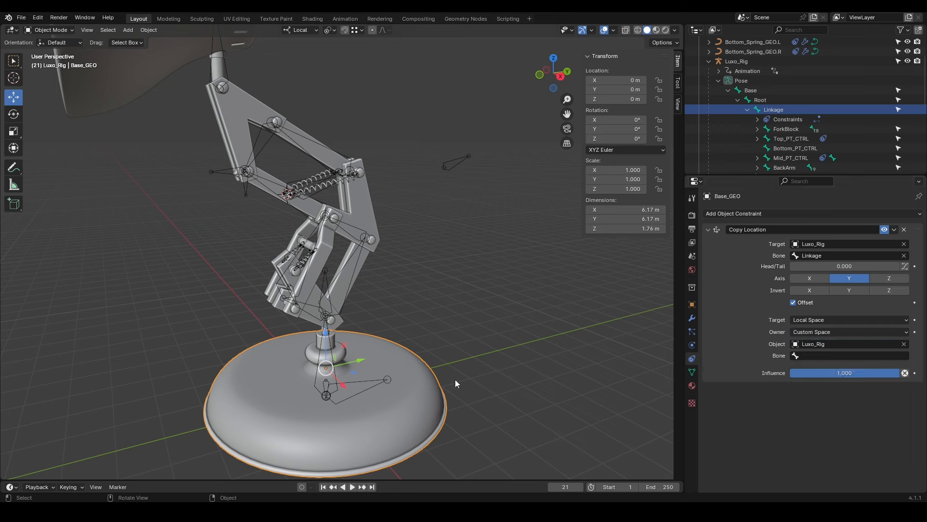
pyautogui.click(822, 355)
pyautogui.click(832, 392)
# Try moving the Linkage bone along its local Y axis to test the base constraint, and cancel the move
pyautogui.click(325, 285)
pyautogui.moveTo(325, 279); pyautogui.dragTo(353, 267)
pyautogui.rightClick(353, 266)
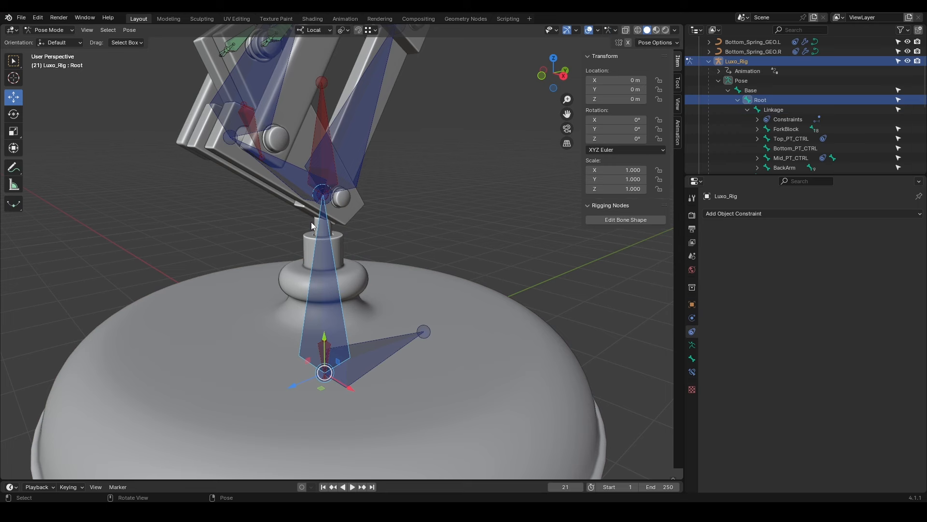
# Copy Base_GEO's Copy Location constraint to Linkage_GEO
pyautogui.hotkey('ctrl', 'Tab')
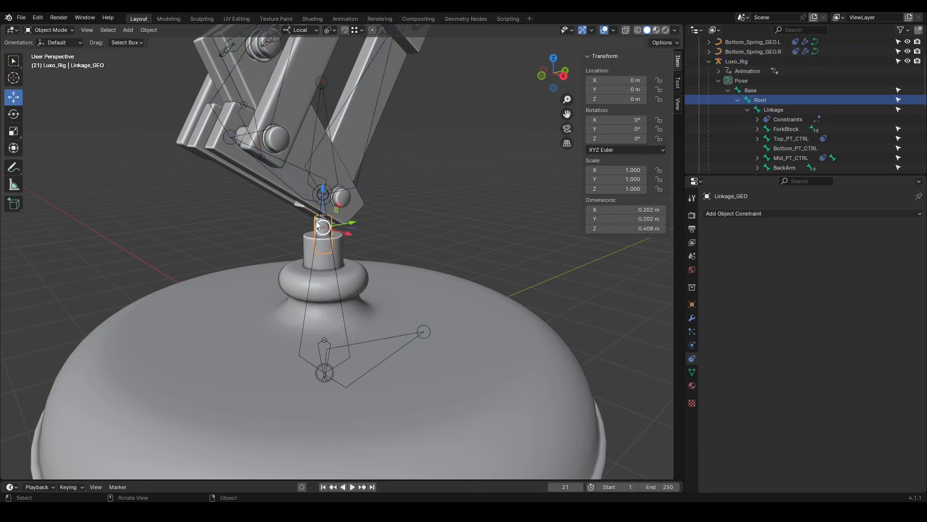
pyautogui.click(257, 339)
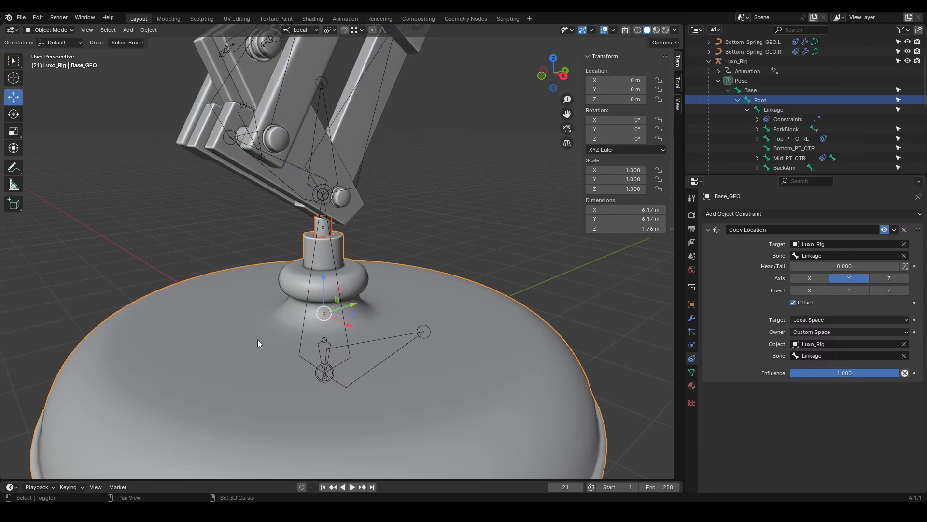
pyautogui.click(894, 229)
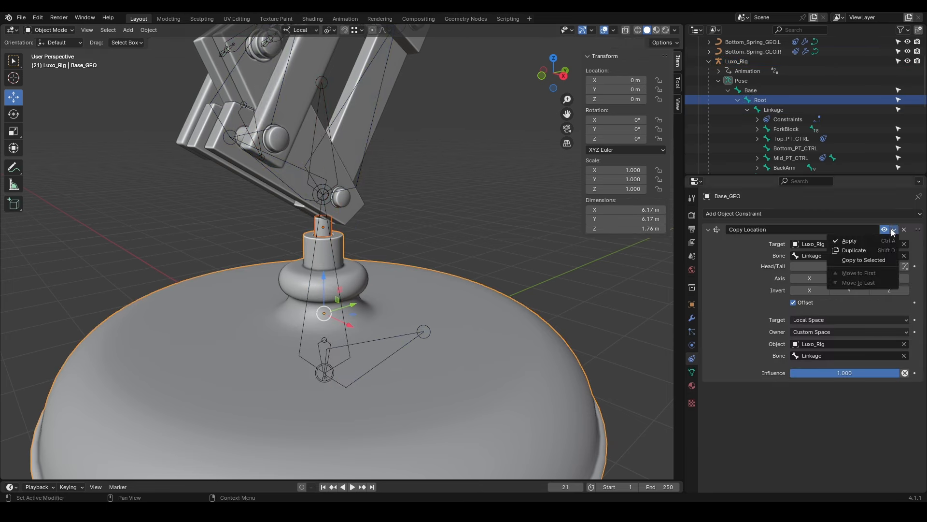
pyautogui.click(886, 260)
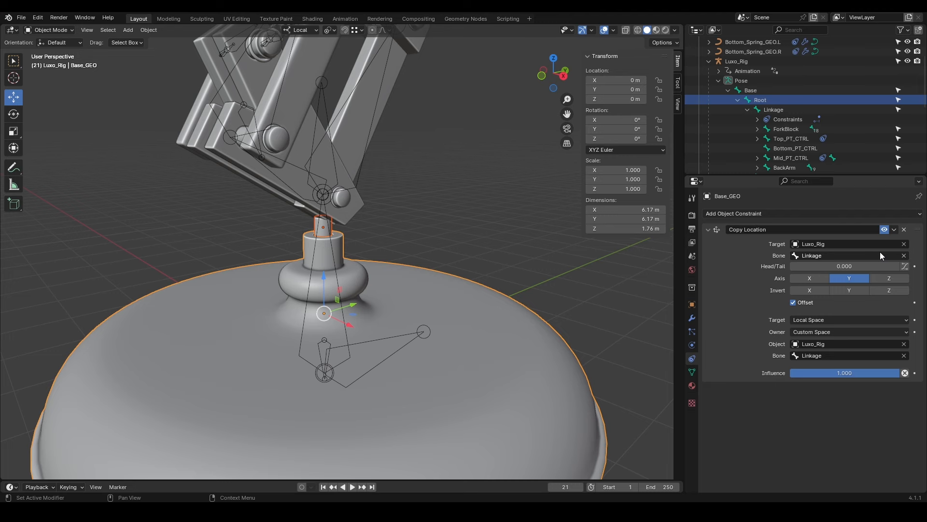
# Enable the Shapes display for Luxo_Rig's bones and select the Root control
pyautogui.click(418, 332)
pyautogui.hotkey('ctrl', 'Tab')
pyautogui.click(691, 345)
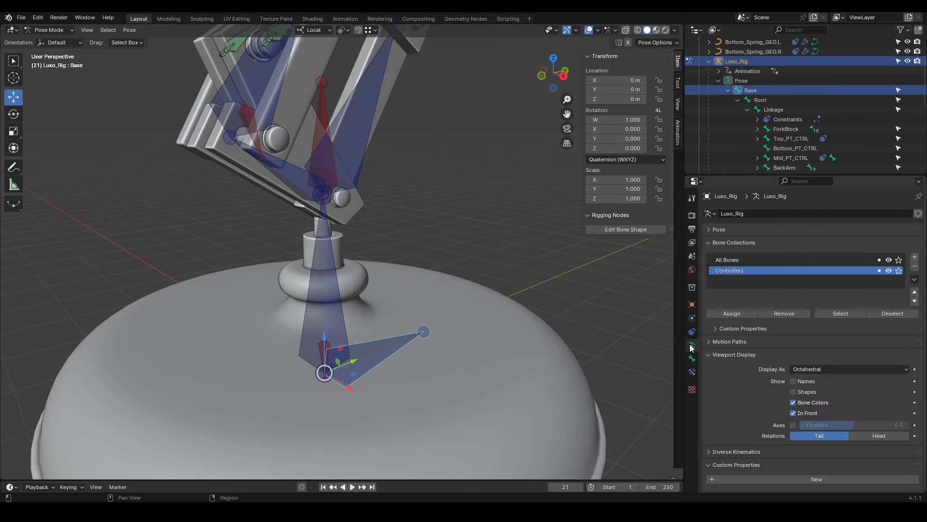
pyautogui.click(793, 392)
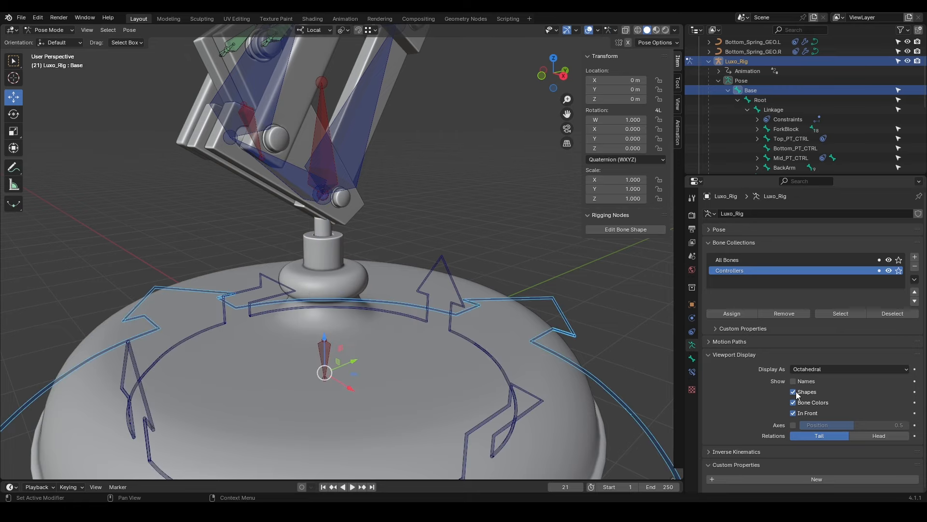
pyautogui.scroll(-5, 433, 307)
pyautogui.moveTo(433, 306); pyautogui.dragTo(399, 308, button='middle')
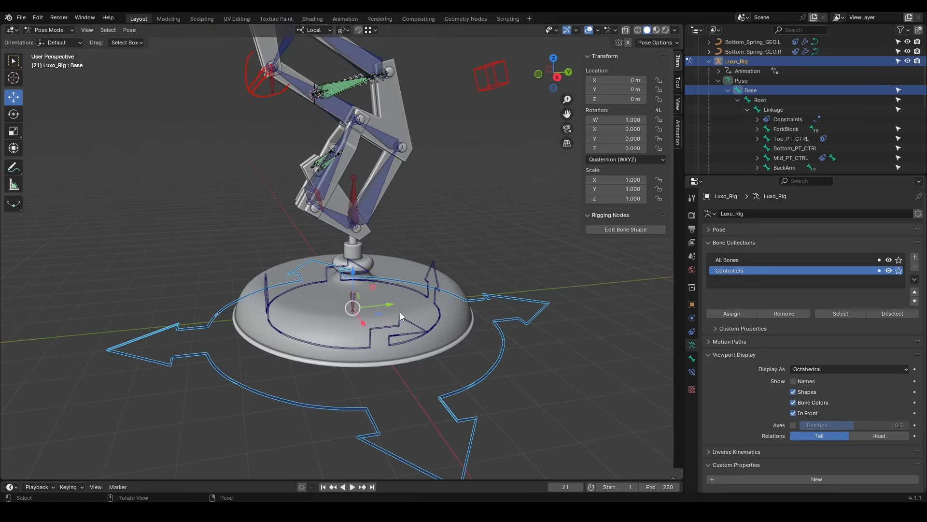
pyautogui.click(400, 315)
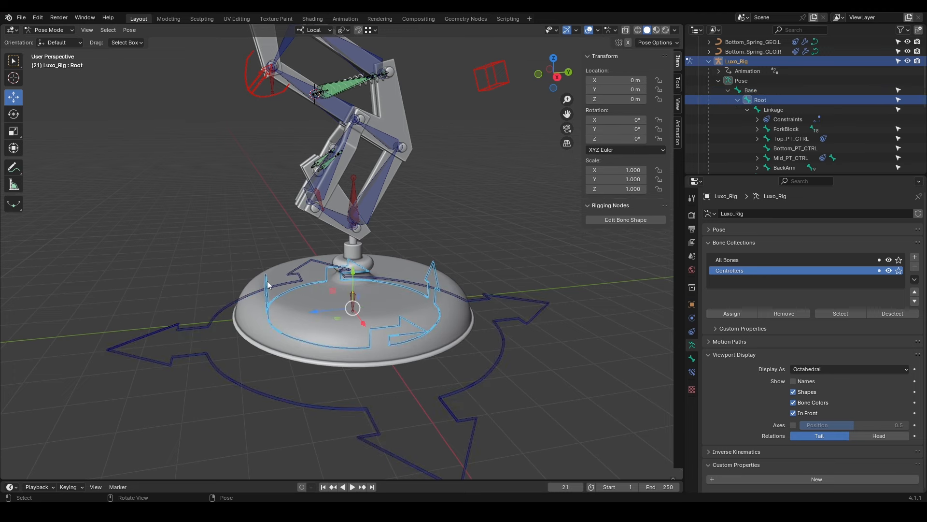
# Unhide the Luxo_Rig 1 collection and set the bevel depth of the CS_Root shape curve to 0
pyautogui.click(709, 62)
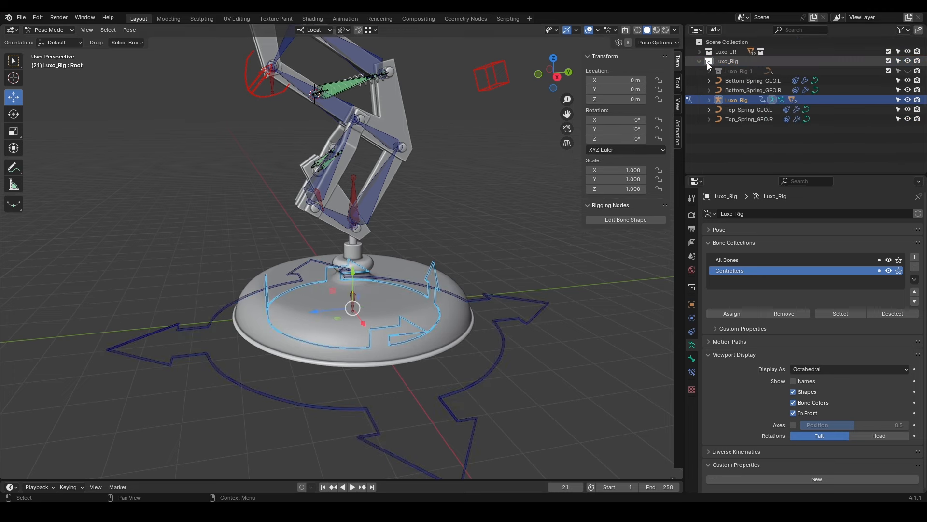
pyautogui.click(908, 71)
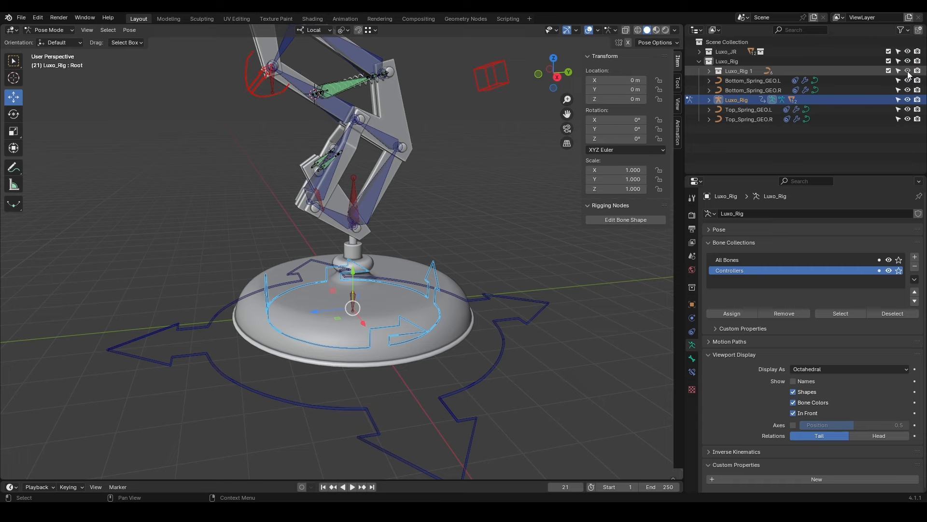
pyautogui.scroll(-3, 382, 216)
pyautogui.moveTo(382, 216); pyautogui.dragTo(336, 315, button='middle')
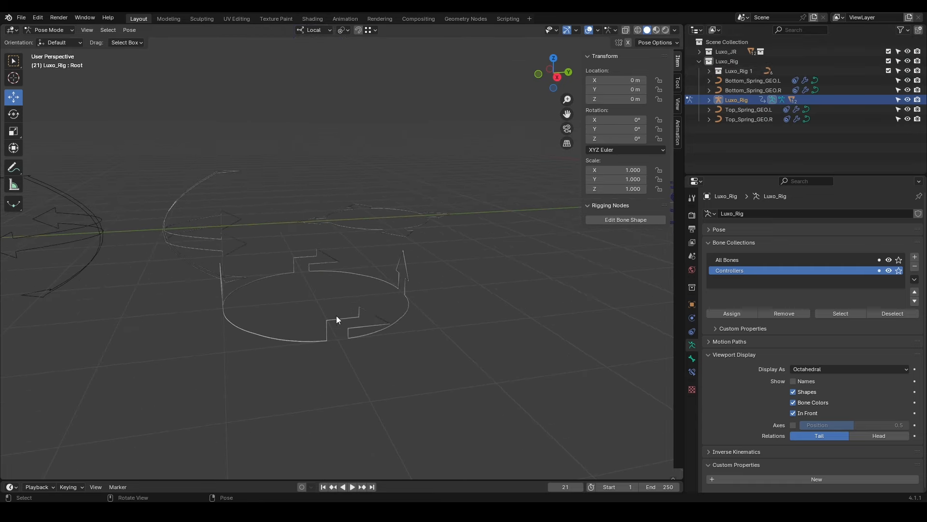
pyautogui.click(336, 317)
pyautogui.click(830, 471)
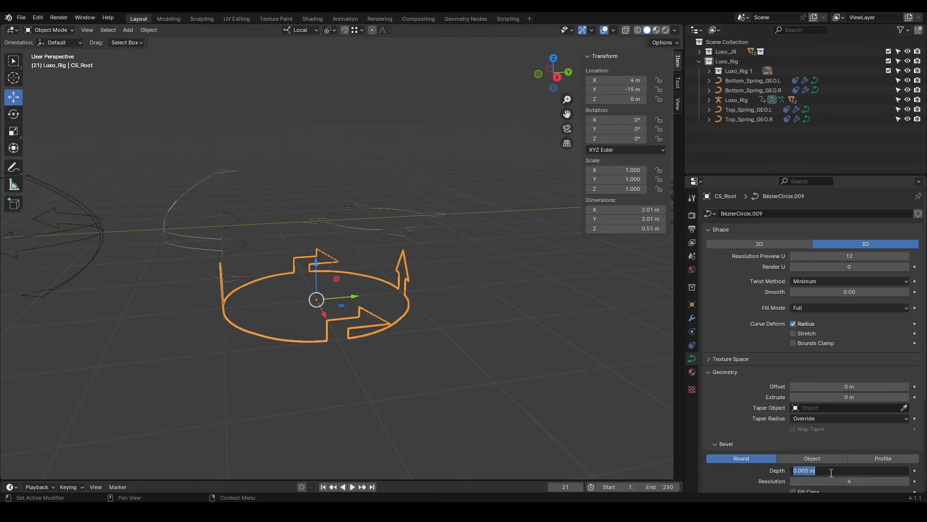
pyautogui.write('0')
pyautogui.press('Return')
# Duplicate the CS_Root curve and move the copy about 3 m along its local Y axis
pyautogui.hotkey('shift', 'd')
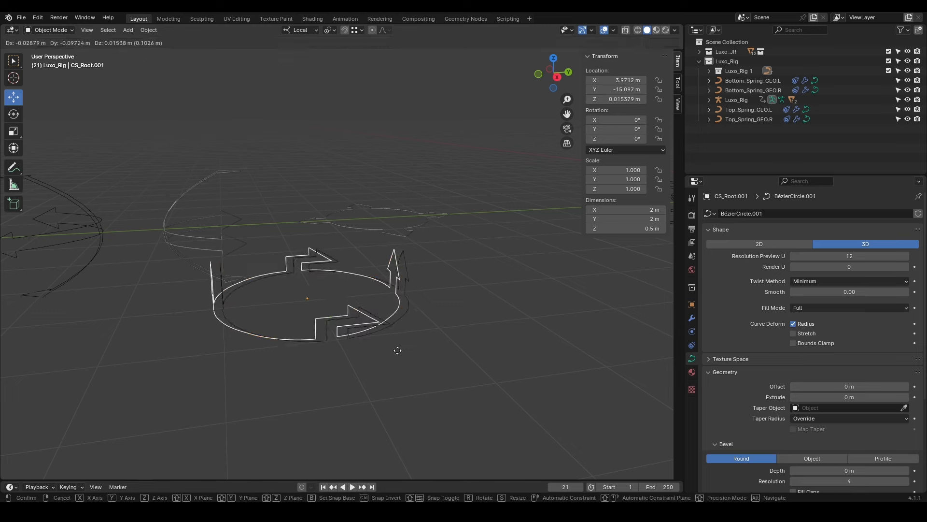
pyautogui.press('y')
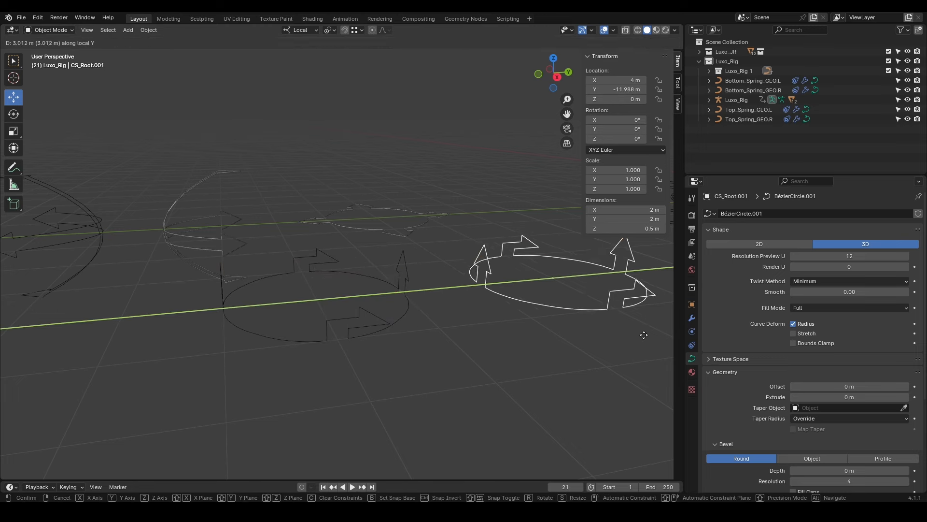
pyautogui.click(576, 344)
pyautogui.moveTo(576, 344); pyautogui.dragTo(338, 251, button='middle')
# Separate the three-arrow portion of the duplicated curve into its own object and delete it, keeping the single-arrow arc
pyautogui.press('Tab')
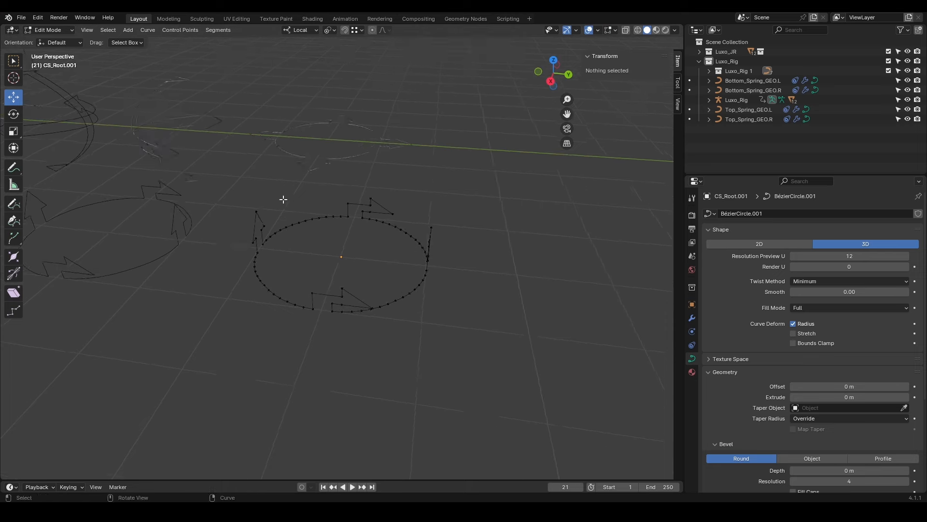
pyautogui.moveTo(243, 176); pyautogui.dragTo(472, 246)
pyautogui.moveTo(472, 246); pyautogui.dragTo(502, 217, button='middle')
pyautogui.keyDown('shift'); pyautogui.moveTo(502, 217); pyautogui.dragTo(458, 261); pyautogui.keyUp('shift')
pyautogui.moveTo(287, 248)
pyautogui.mouseDown(button='middle')
pyautogui.moveTo(306, 262)
pyautogui.moveTo(285, 263)
pyautogui.mouseUp(button='middle')
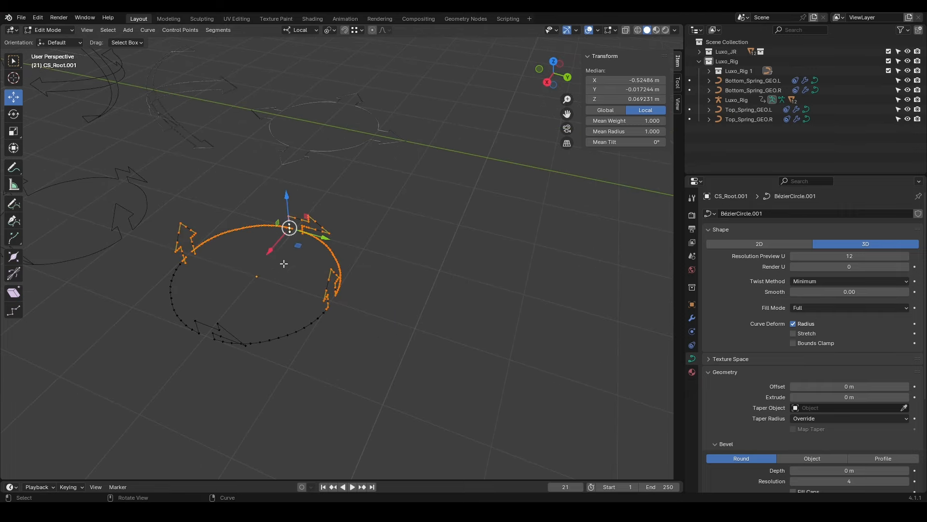
pyautogui.press('p')
pyautogui.click(283, 262)
pyautogui.press('Tab')
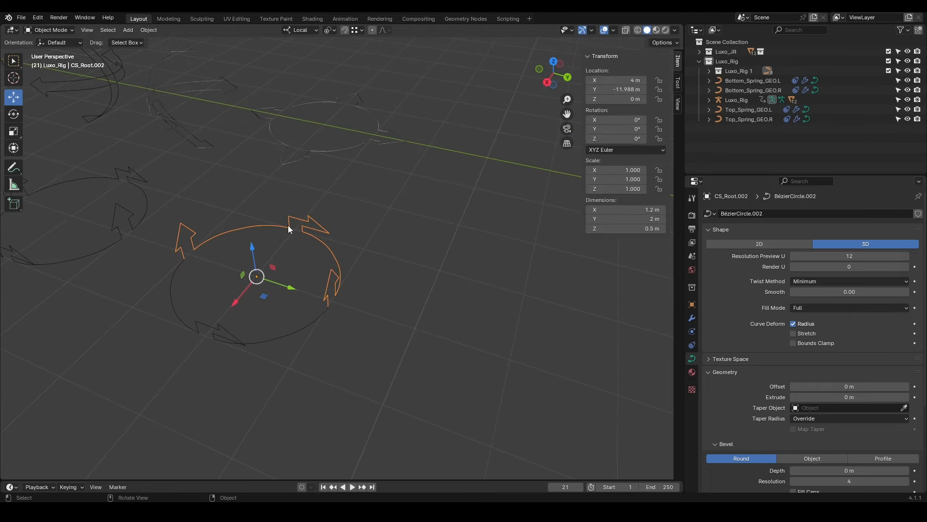
pyautogui.press('Delete')
pyautogui.hotkey('ctrl', 'z')
# Snap the 3D cursor to the remaining arc's origin and set the pivot point to 3D Cursor with all its points selected
pyautogui.hotkey('shift', 's')
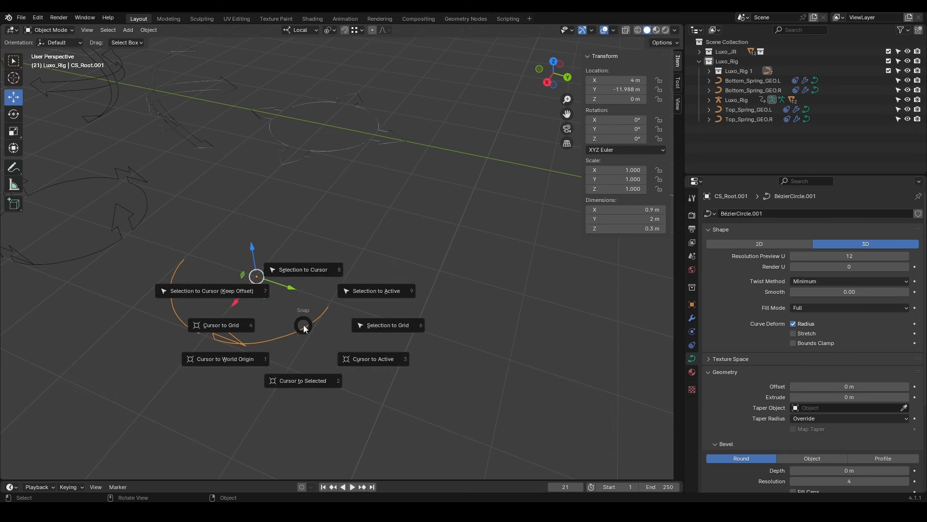
pyautogui.click(291, 378)
pyautogui.press('Tab')
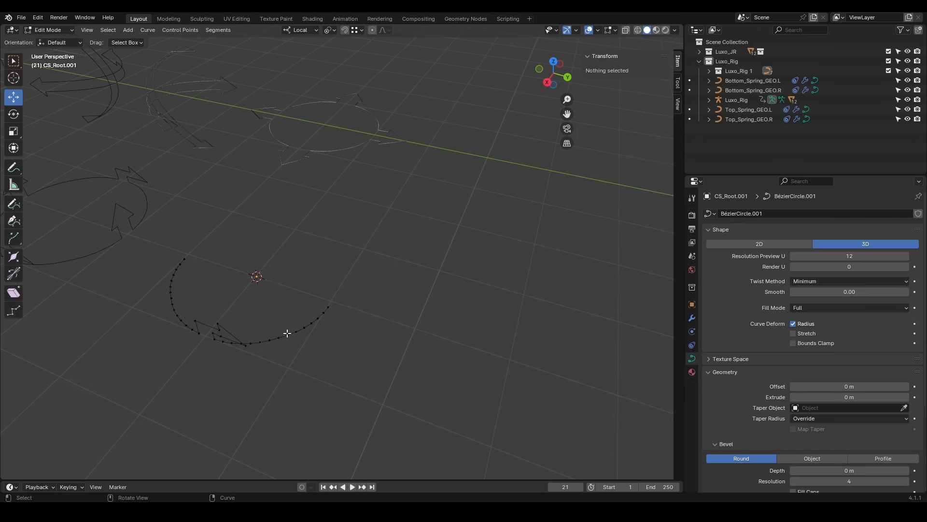
pyautogui.press('a')
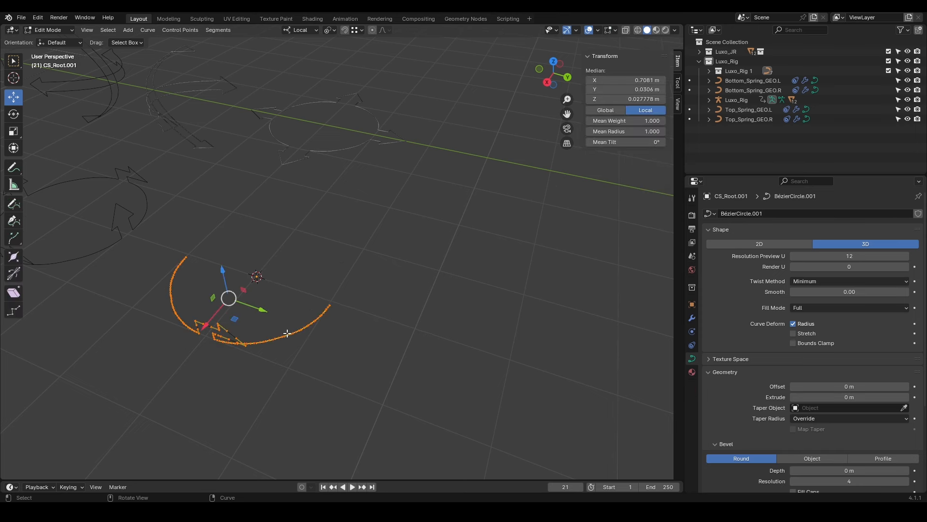
pyautogui.click(330, 31)
pyautogui.click(334, 62)
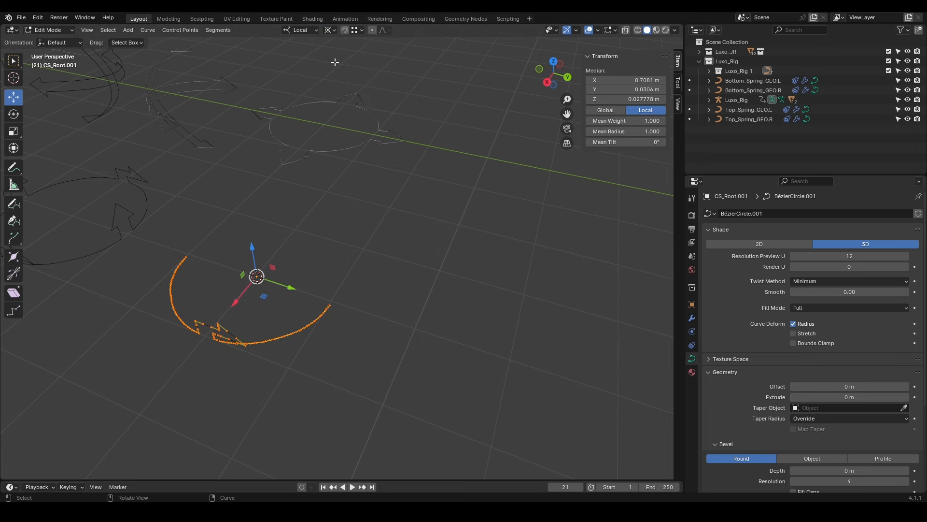
# Duplicate the single-arrow arc three times, rotating each copy 90° about local Z to complete a four-arrow ring
pyautogui.press('g')
pyautogui.press('r')
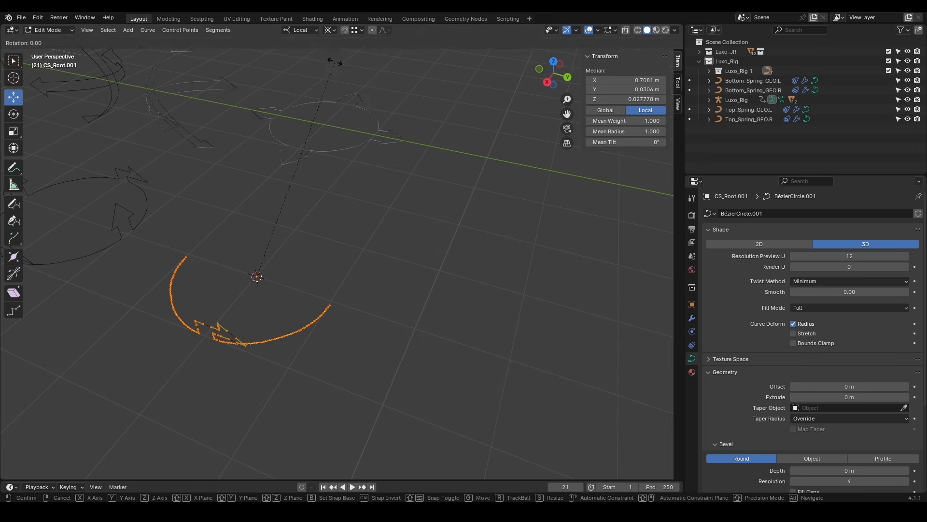
pyautogui.write('z')
pyautogui.write('90')
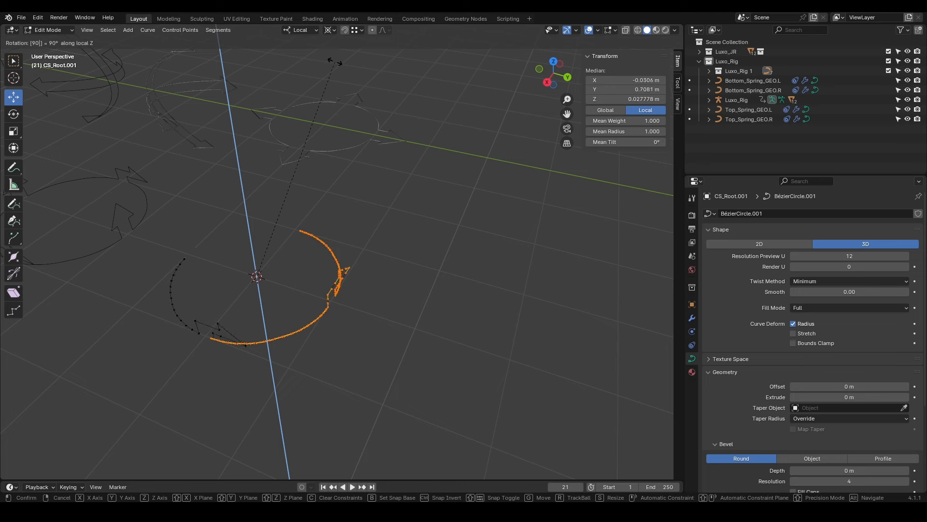
pyautogui.press('Return')
pyautogui.press('g')
pyautogui.write('r')
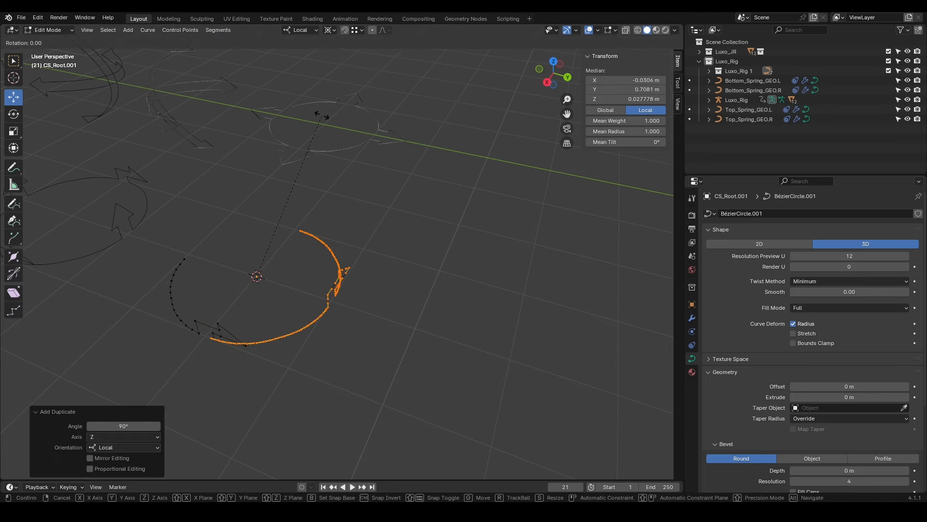
pyautogui.write('z90')
pyautogui.press('Return')
pyautogui.hotkey('shift', 'd')
pyautogui.press('r')
pyautogui.write('z')
pyautogui.write('90')
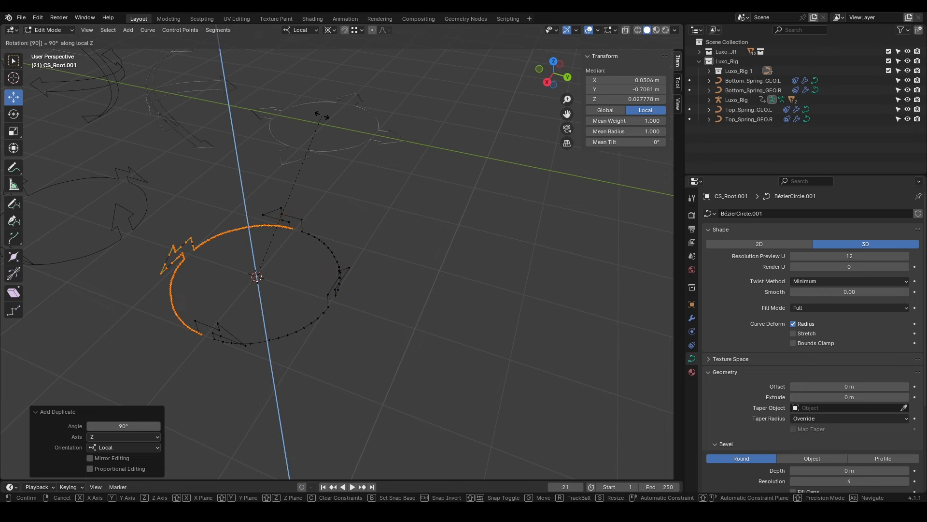
pyautogui.press('Return')
# Set the bevel depth of the four-arrow ring curve to 0.005 m and return to Object Mode with nothing selected
pyautogui.click(832, 471)
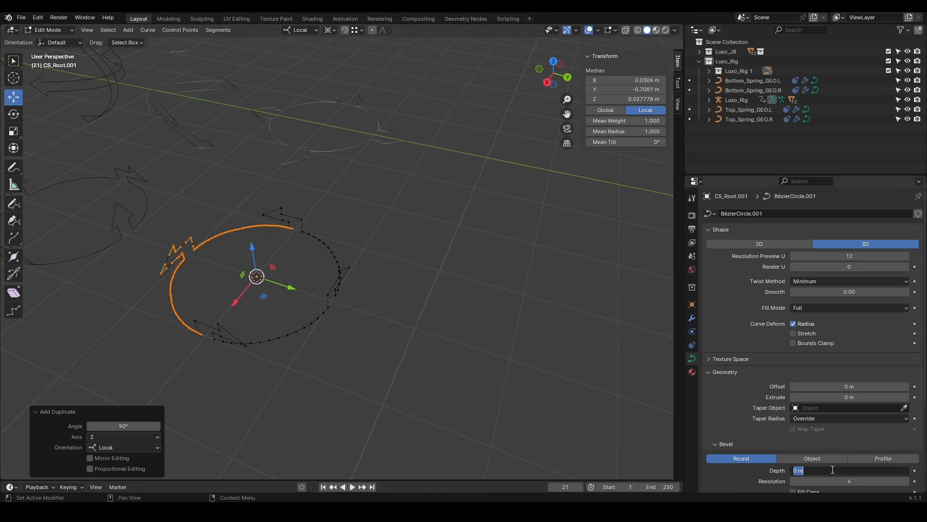
pyautogui.write('.005')
pyautogui.press('Return')
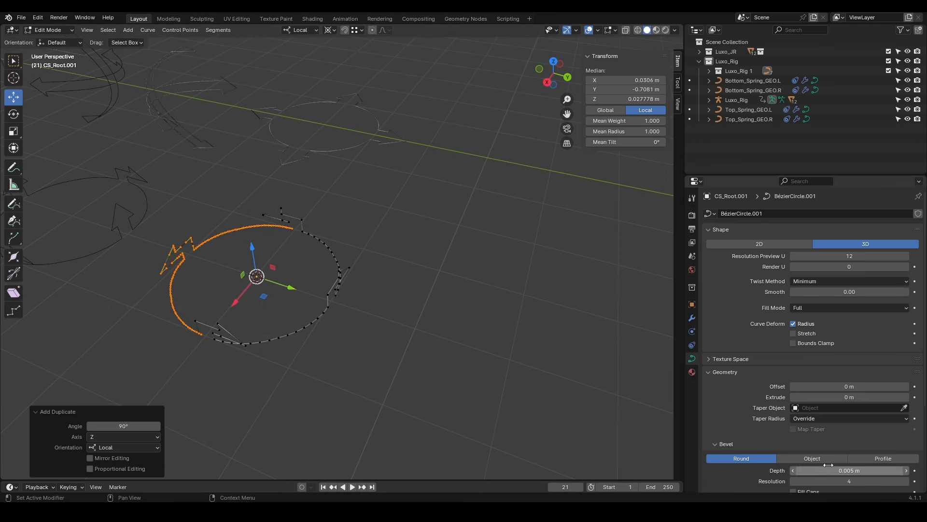
pyautogui.press('Tab')
pyautogui.moveTo(249, 344); pyautogui.dragTo(265, 343, button='middle')
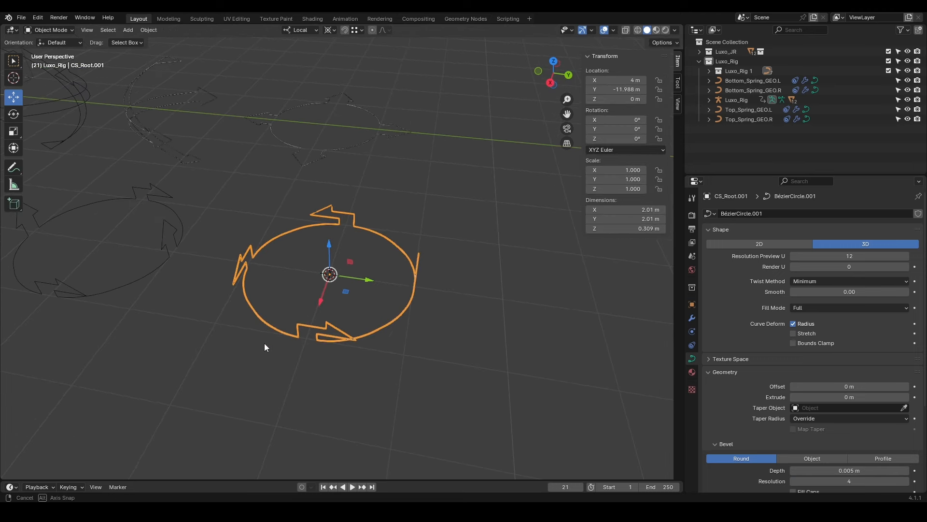
pyautogui.click(265, 346)
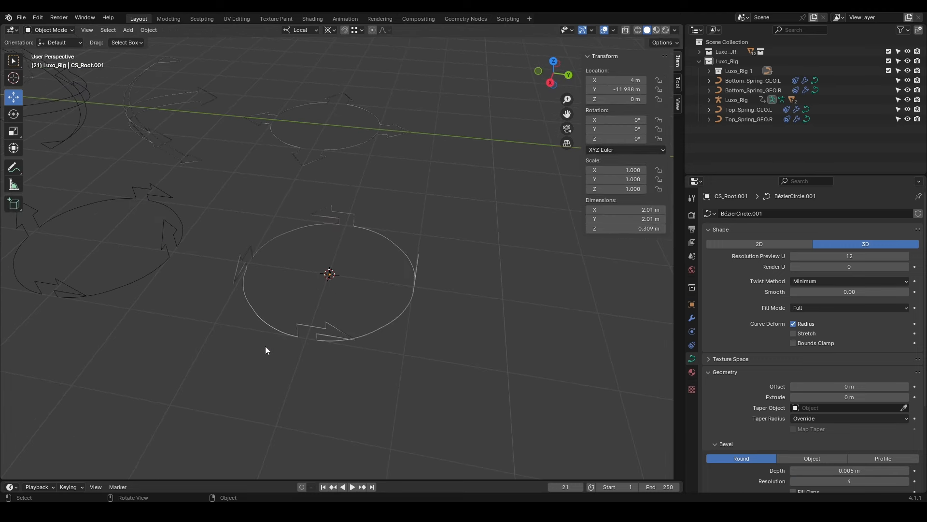
# Select the original CS_Root curve and snap the 3D cursor to its origin
pyautogui.click(151, 268)
pyautogui.moveTo(151, 268); pyautogui.dragTo(207, 284, button='middle')
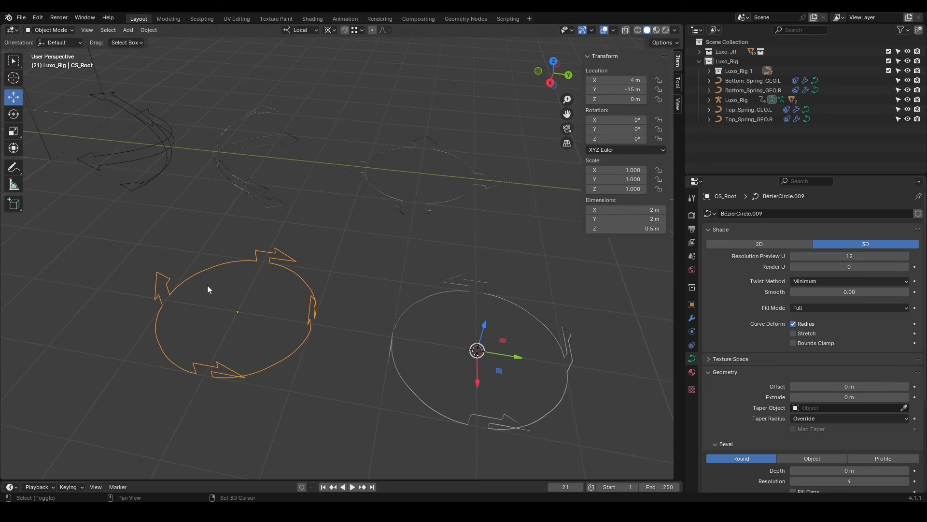
pyautogui.hotkey('shift', 's')
pyautogui.click(210, 335)
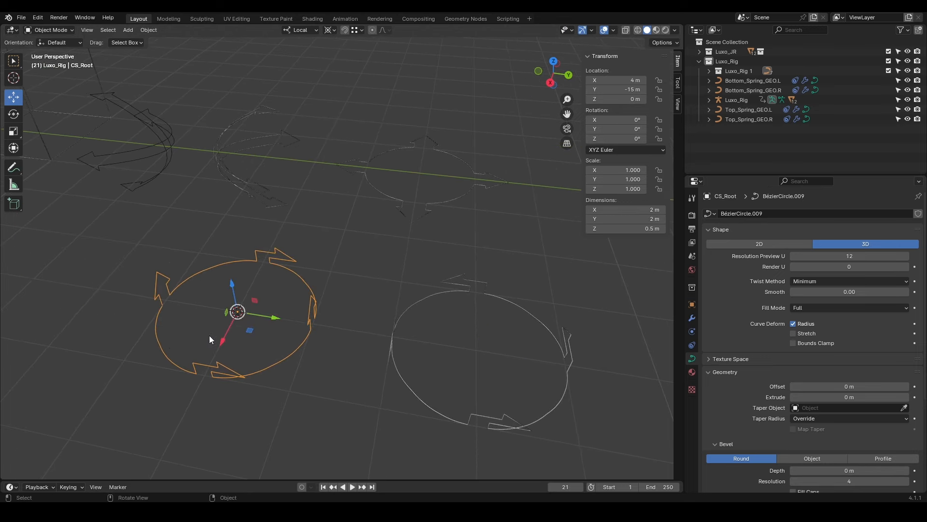
# Separate the three sideways-arrow portions of CS_Root into their own object and delete it, keeping the arc with the upward arrow
pyautogui.press('Tab')
pyautogui.moveTo(384, 225); pyautogui.dragTo(252, 396)
pyautogui.keyDown('shift'); pyautogui.moveTo(249, 242); pyautogui.dragTo(262, 255); pyautogui.keyUp('shift')
pyautogui.moveTo(221, 346); pyautogui.dragTo(240, 335, button='middle')
pyautogui.keyDown('shift'); pyautogui.moveTo(376, 296); pyautogui.dragTo(306, 360); pyautogui.keyUp('shift')
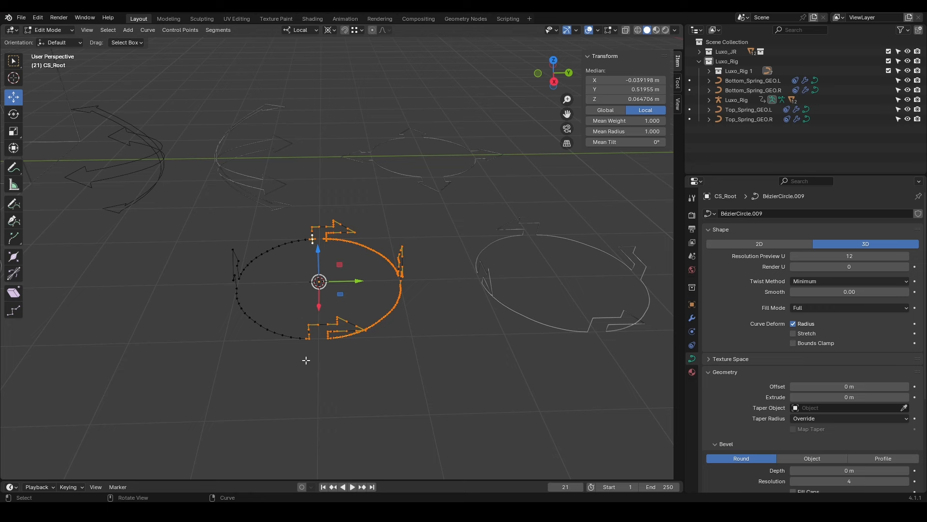
pyautogui.press('p')
pyautogui.click(306, 361)
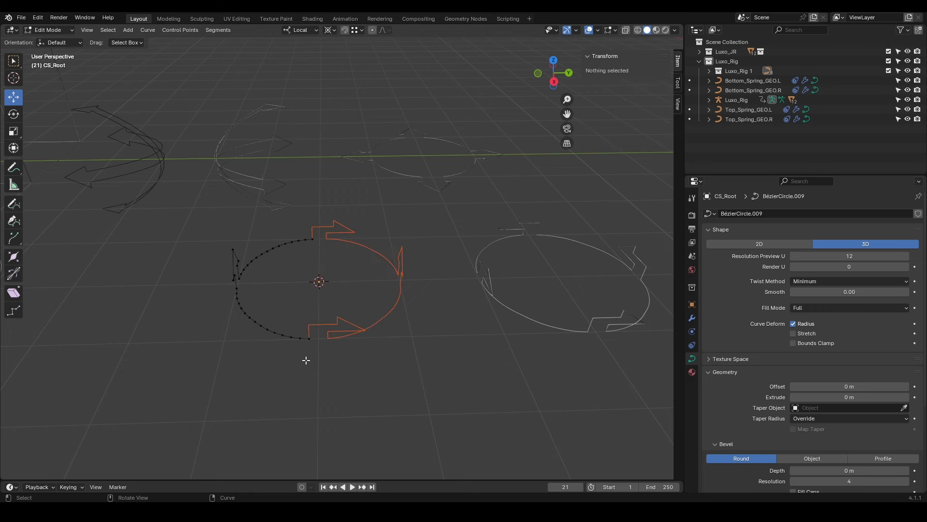
pyautogui.press('Tab')
pyautogui.click(329, 332)
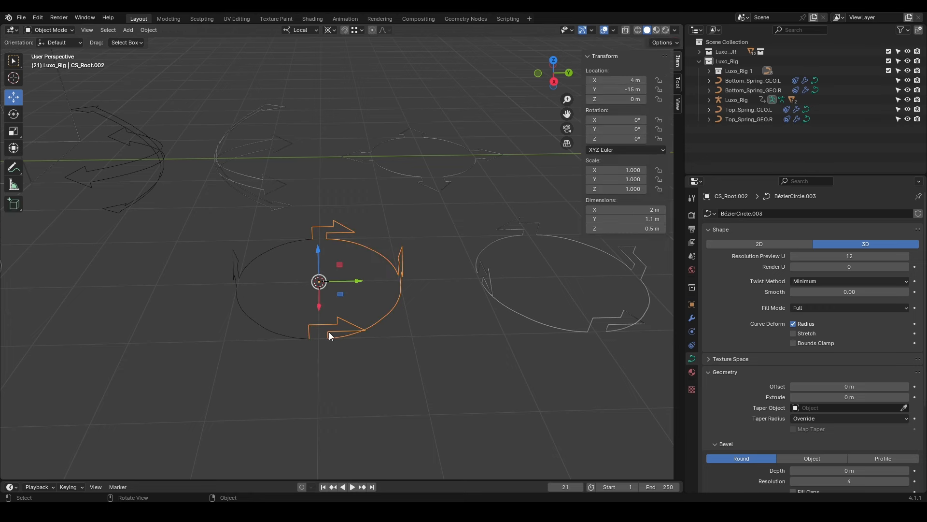
pyautogui.click(329, 332)
# Duplicate the whole remaining CS_Root arc three times, rotating each copy 90° about local Z to form a ring of upward arrows
pyautogui.click(288, 336)
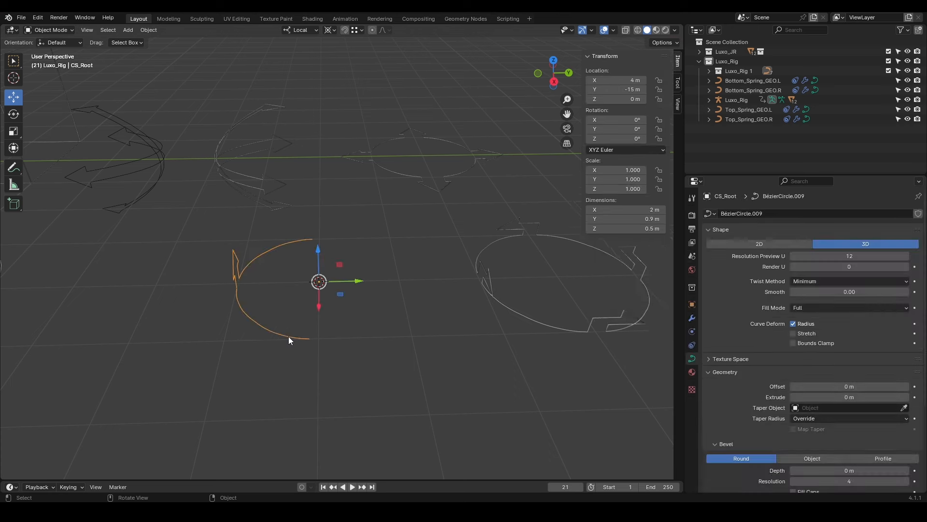
pyautogui.press('Tab')
pyautogui.press('l')
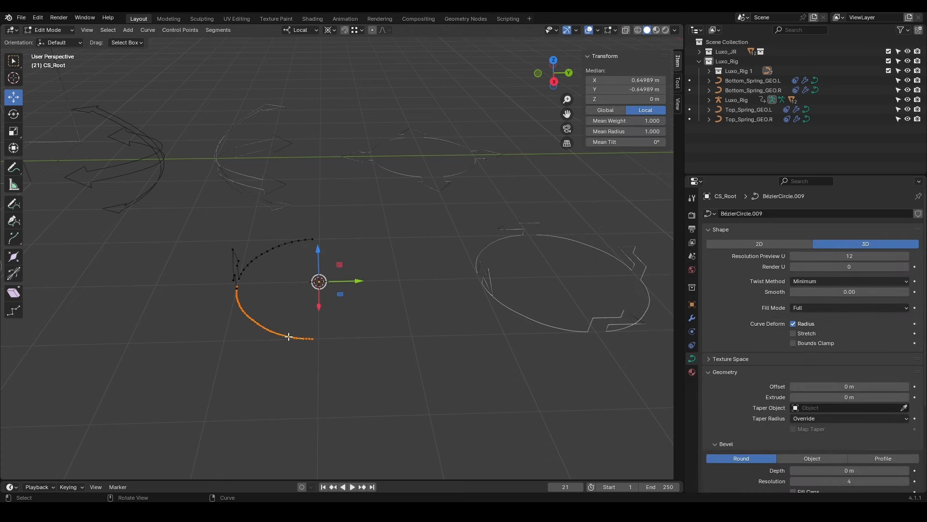
pyautogui.moveTo(385, 211); pyautogui.dragTo(199, 371)
pyautogui.press('r')
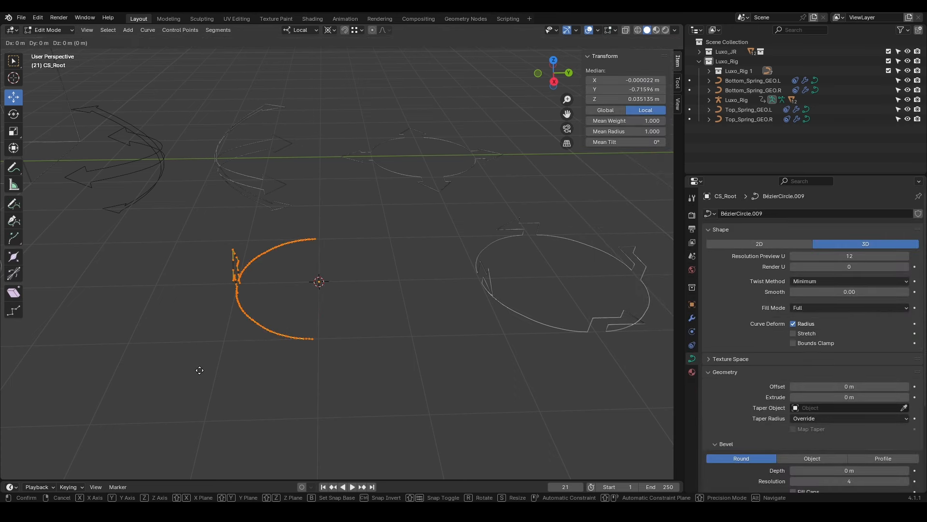
pyautogui.write('z90')
pyautogui.press('Return')
pyautogui.hotkey('shift', 'd')
pyautogui.write('rz90')
pyautogui.press('Return')
pyautogui.hotkey('shift', 'd')
pyautogui.write('rz90')
pyautogui.press('Return')
# Set the upward-arrow ring's bevel depth to 0.005 m and leave Edit Mode
pyautogui.click(847, 470)
pyautogui.write('.005')
pyautogui.press('Return')
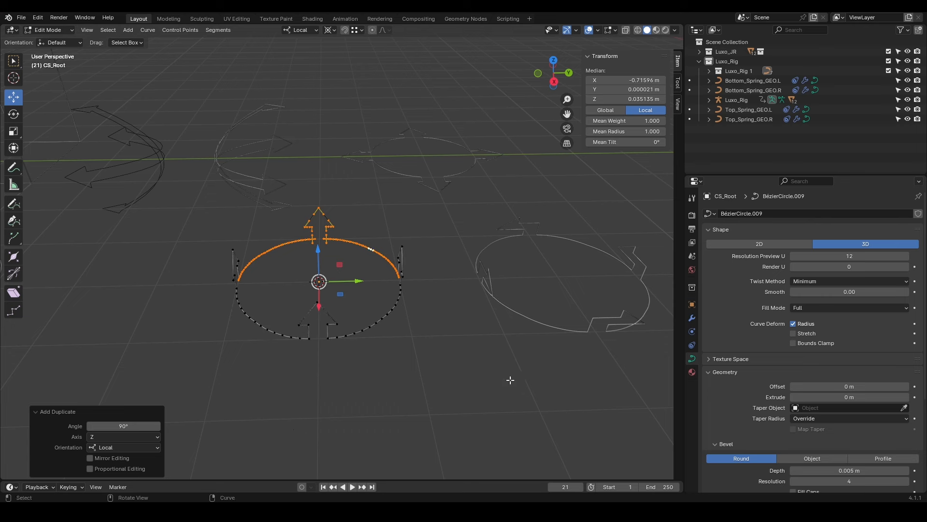
pyautogui.press('Tab')
# Rename the upward-arrow ring object as CS_Linkage
pyautogui.click(373, 319)
pyautogui.press('F2')
pyautogui.write('CS_Linkage')
pyautogui.press('Return')
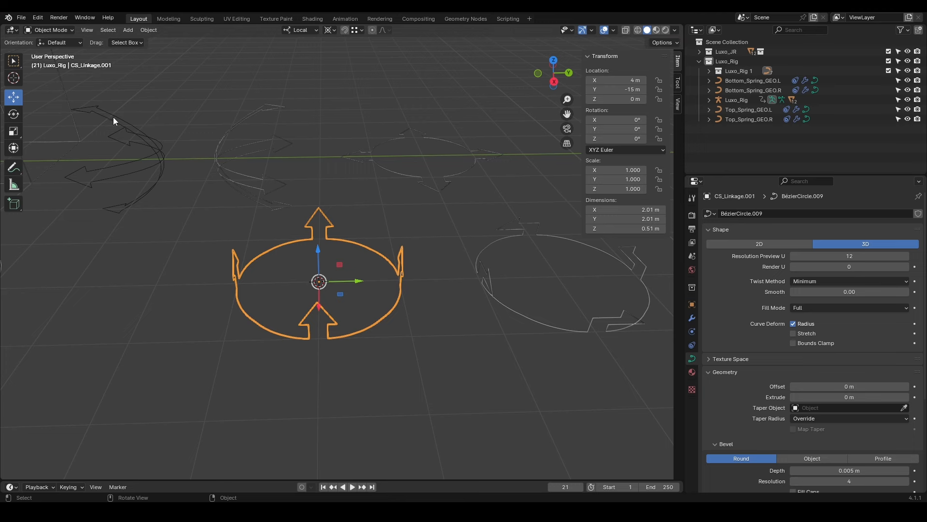
# Delete the old linkage shape curve and remove the numeric suffix from the upward-arrow ring's name so it reads CS_Linkage
pyautogui.press('Delete')
pyautogui.click(234, 282)
pyautogui.press('F2')
pyautogui.click(235, 283)
pyautogui.press('BackSpace')
pyautogui.press('BackSpace')
pyautogui.press('BackSpace')
pyautogui.press('BackSpace')
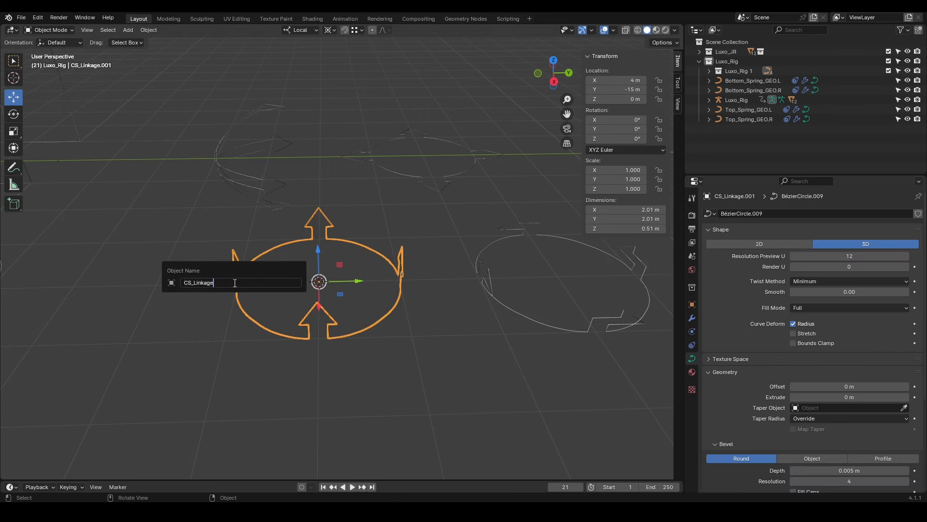
pyautogui.press('Return')
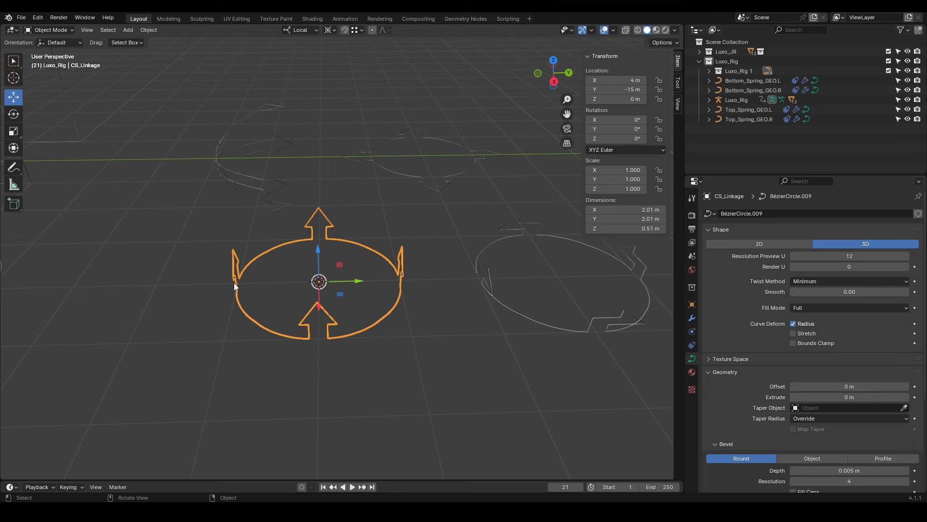
# Rename the ring with the four sideways arrows from CS_Root.001 to CS_Root
pyautogui.click(478, 276)
pyautogui.press('F2')
pyautogui.press('BackSpace')
pyautogui.press('BackSpace')
pyautogui.press('BackSpace')
pyautogui.press('BackSpace')
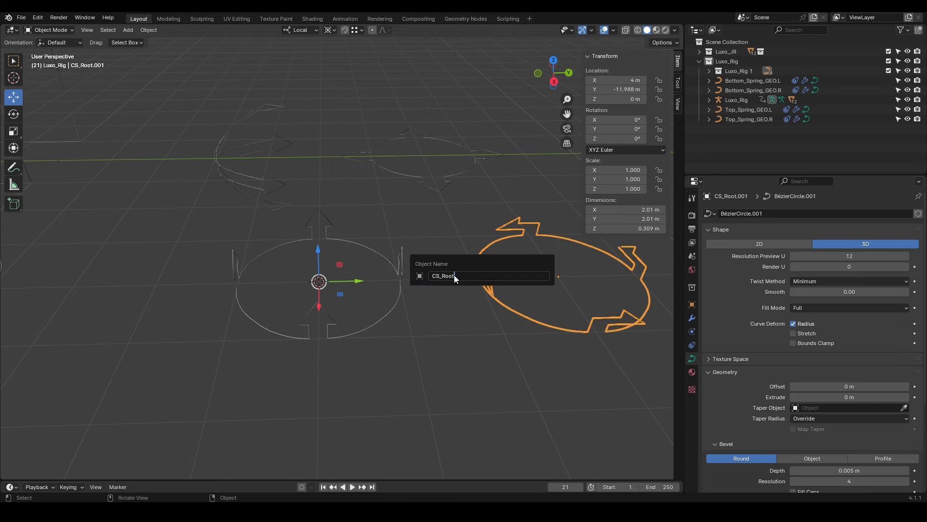
pyautogui.press('Return')
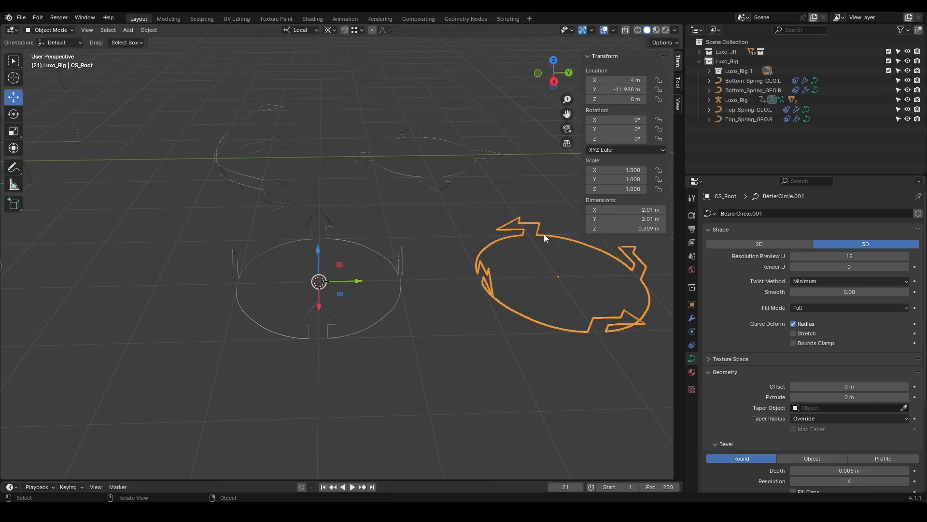
# Rename the Luxo_Rig 1 collection as Custom_Shapes and hide it in the viewport
pyautogui.doubleClick(736, 70)
pyautogui.write('Custom_Shapes')
pyautogui.press('Return')
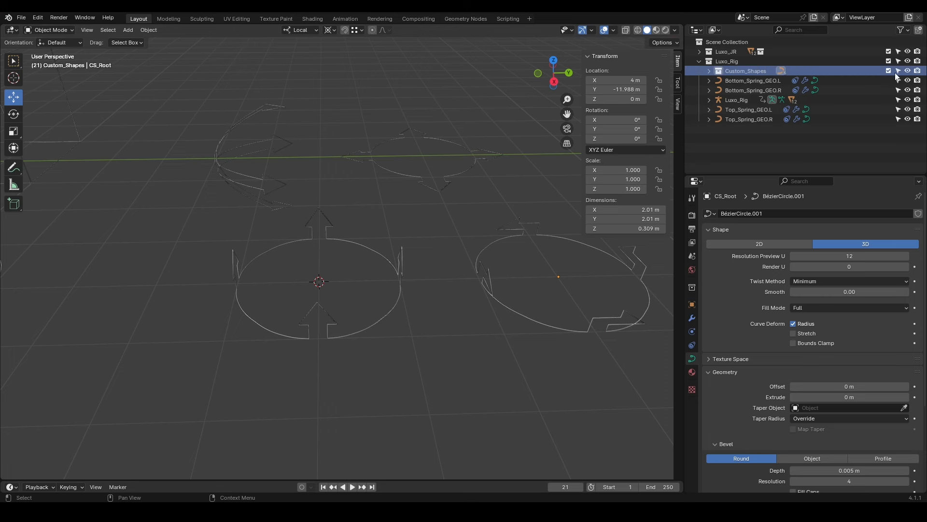
pyautogui.click(908, 71)
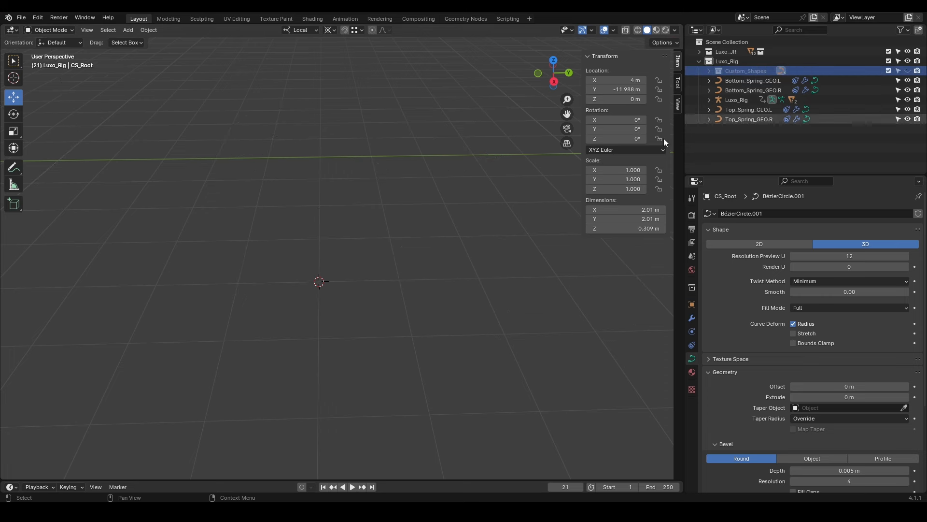
# Select the Linkage bone of the lamp armature in Pose Mode and assign CS_Linkage as its custom shape object
pyautogui.press('KP_Decimal')
pyautogui.moveTo(386, 231); pyautogui.dragTo(413, 169, button='middle')
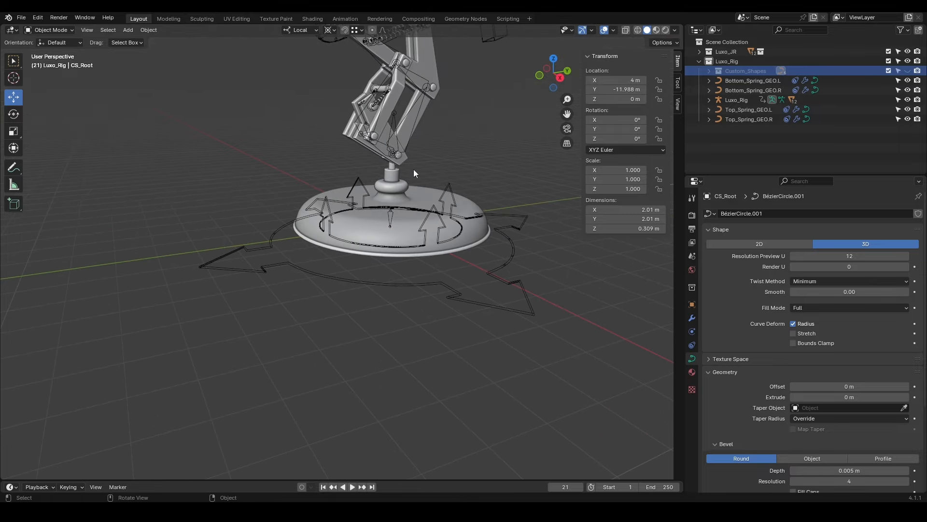
pyautogui.click(396, 120)
pyautogui.hotkey('ctrl', 'Tab')
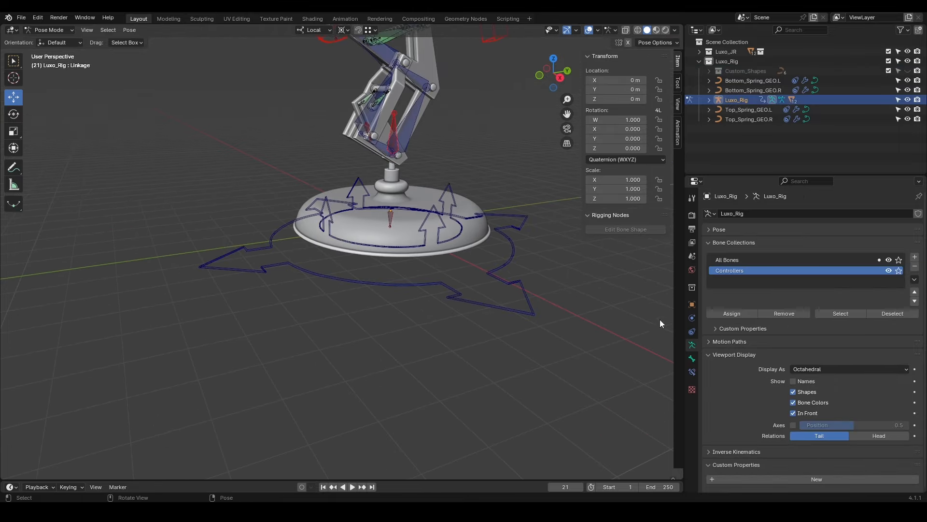
pyautogui.click(691, 358)
pyautogui.click(857, 362)
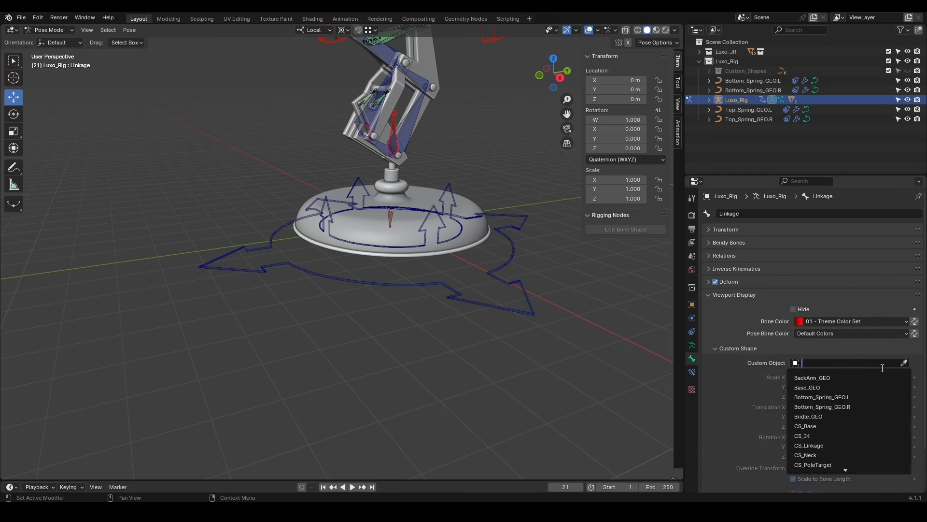
pyautogui.click(856, 442)
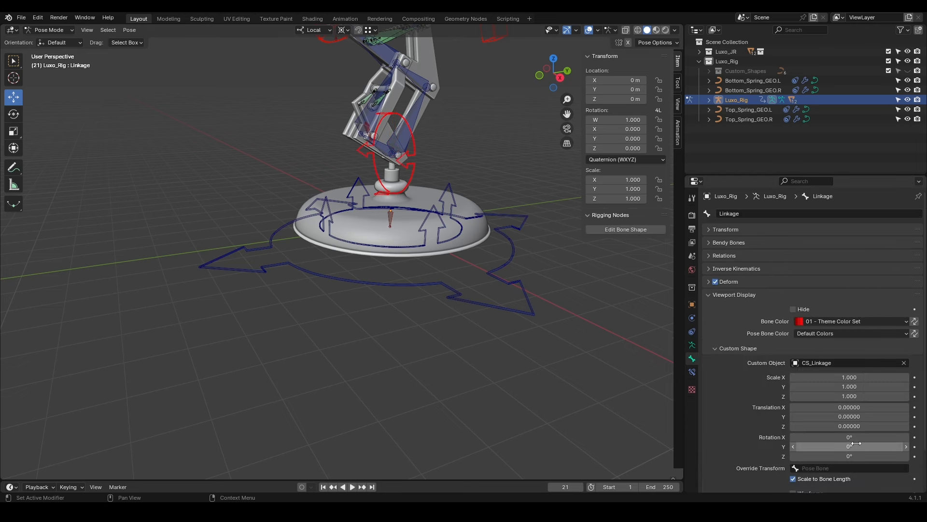
# Set the Linkage bone's custom shape rotation X to -90° and its scale to 1.5 on all axes
pyautogui.click(852, 437)
pyautogui.write('-90')
pyautogui.press('Return')
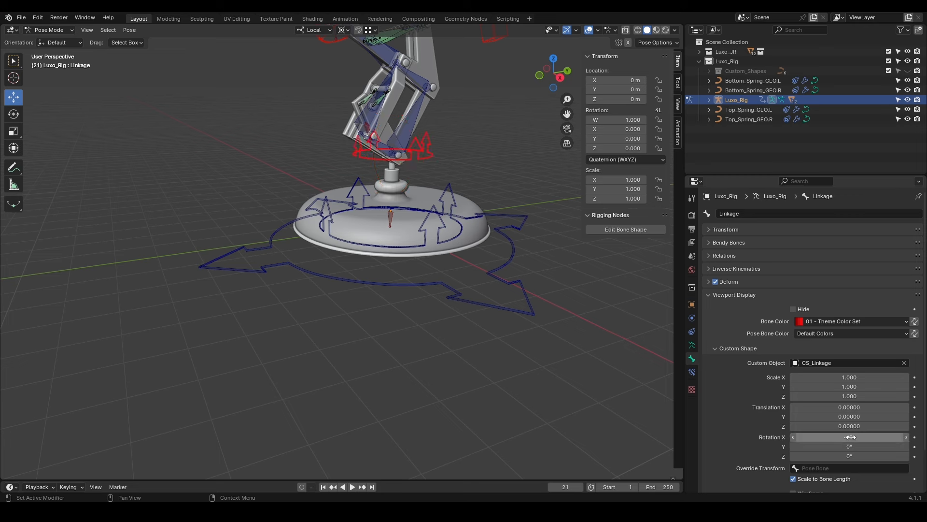
pyautogui.moveTo(852, 377)
pyautogui.mouseDown()
pyautogui.moveTo(852, 396)
pyautogui.moveTo(855, 376)
pyautogui.mouseUp()
pyautogui.write('1.5')
pyautogui.press('Return')
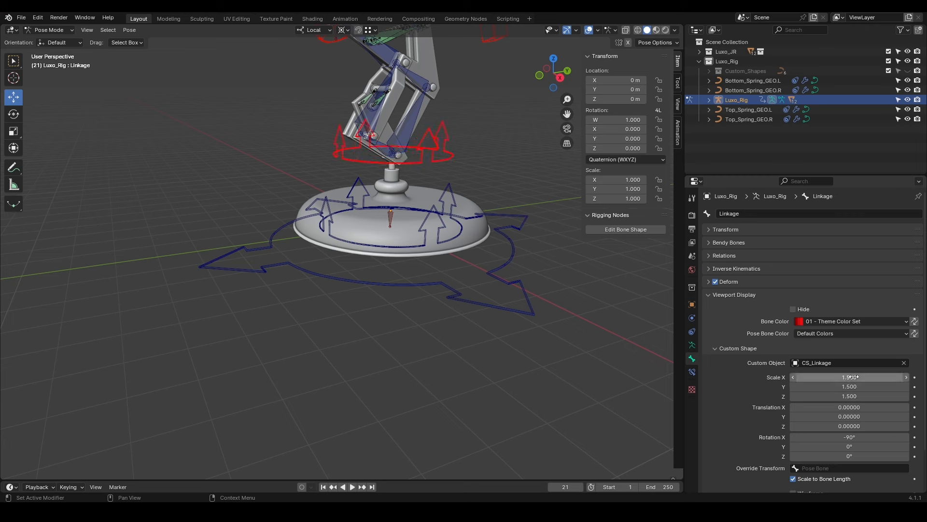
# Change the Root bone's custom shape object to CS_Root
pyautogui.click(439, 227)
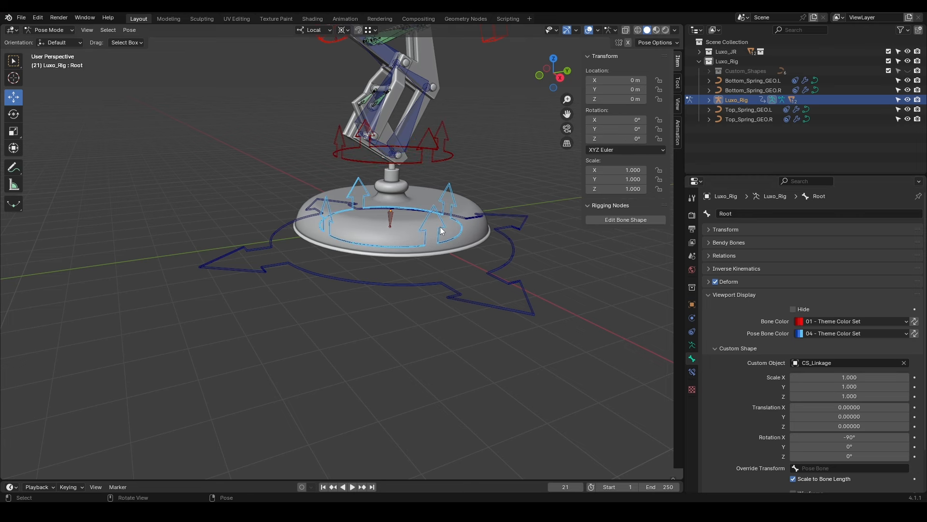
pyautogui.click(851, 360)
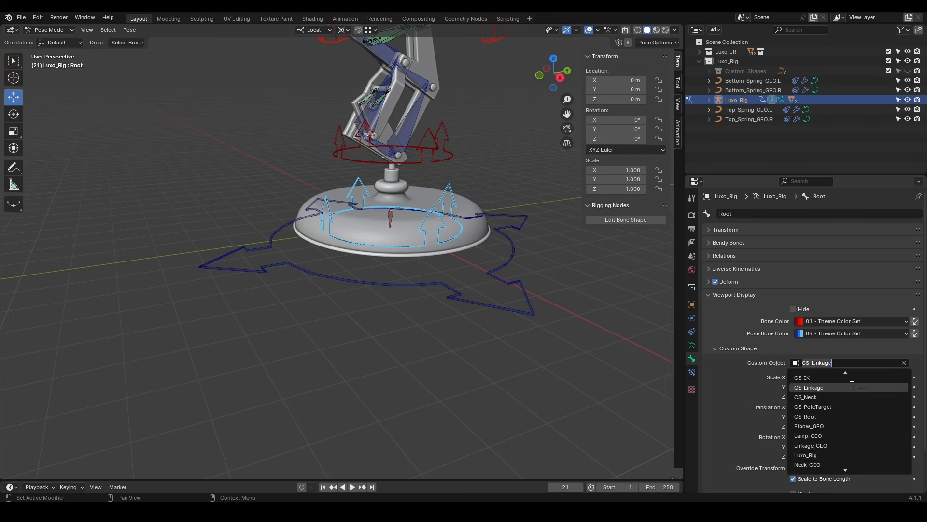
pyautogui.click(852, 416)
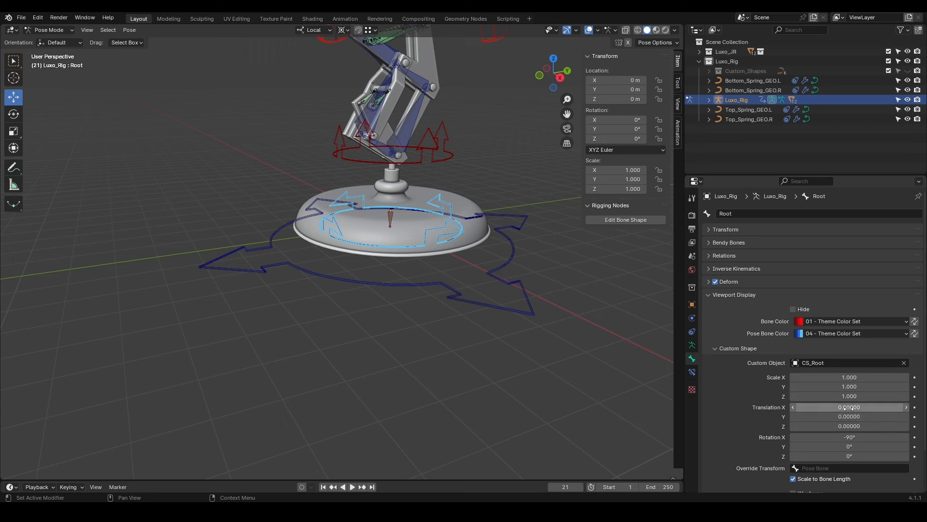
# Assign the Linkage bone to the Controllers bone collection and hide the All Bones collection
pyautogui.click(692, 346)
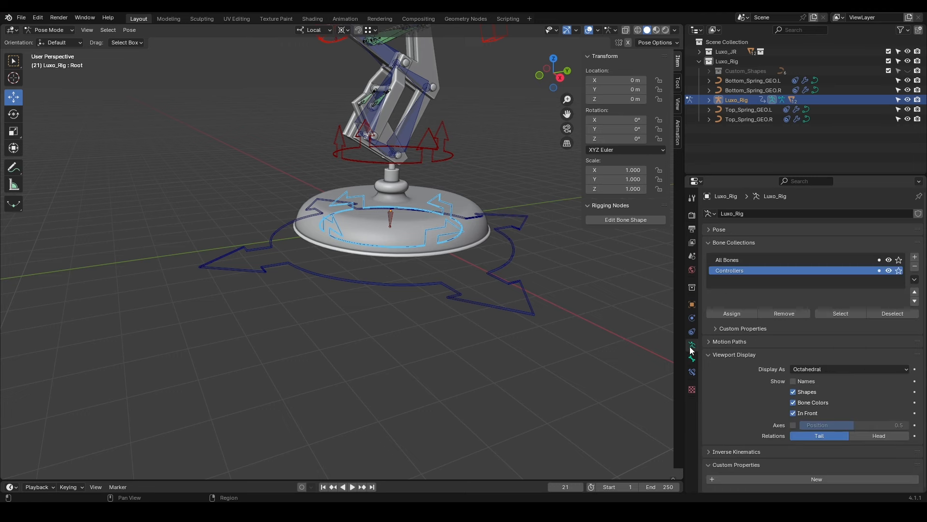
pyautogui.click(444, 158)
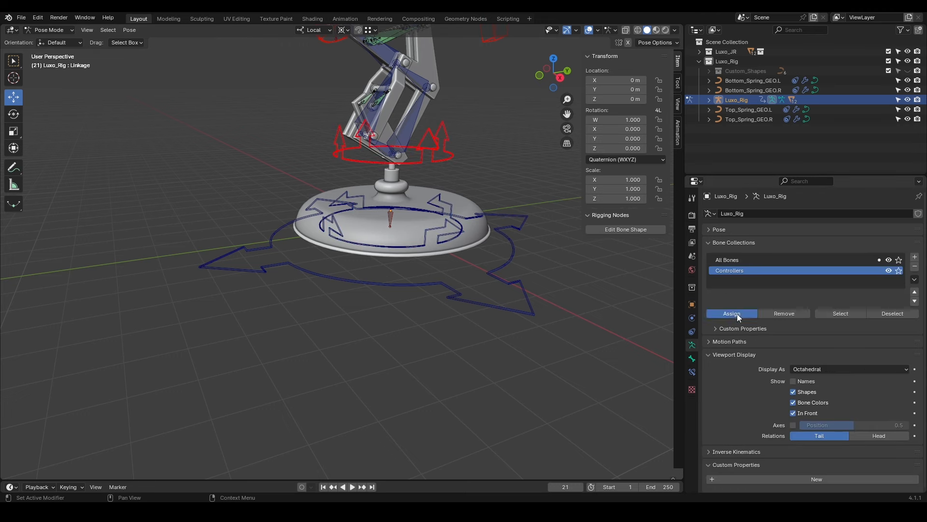
pyautogui.click(889, 259)
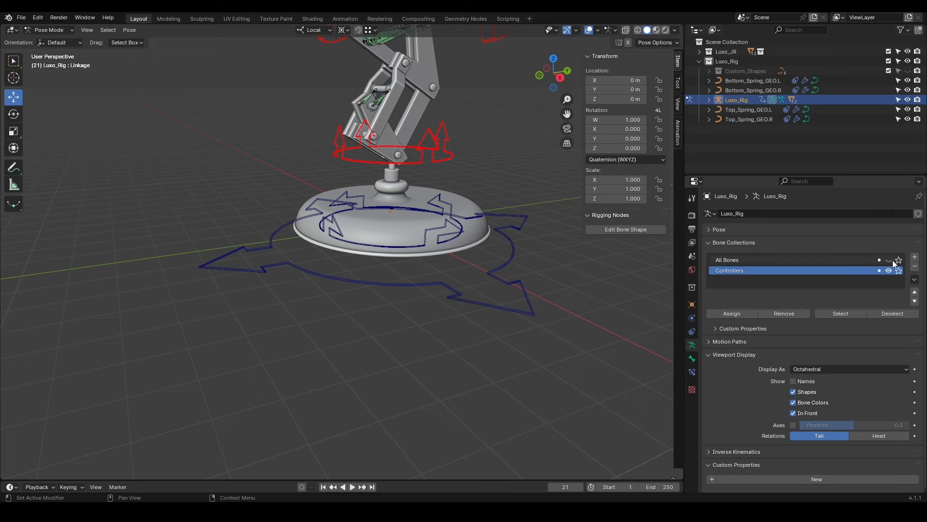
# Select the upper and lower spring bones still showing on the lamp and assign them to the All Bones collection
pyautogui.scroll(-2, 499, 166)
pyautogui.moveTo(387, 150); pyautogui.dragTo(399, 149, button='middle')
pyautogui.moveTo(458, 178); pyautogui.dragTo(299, 297)
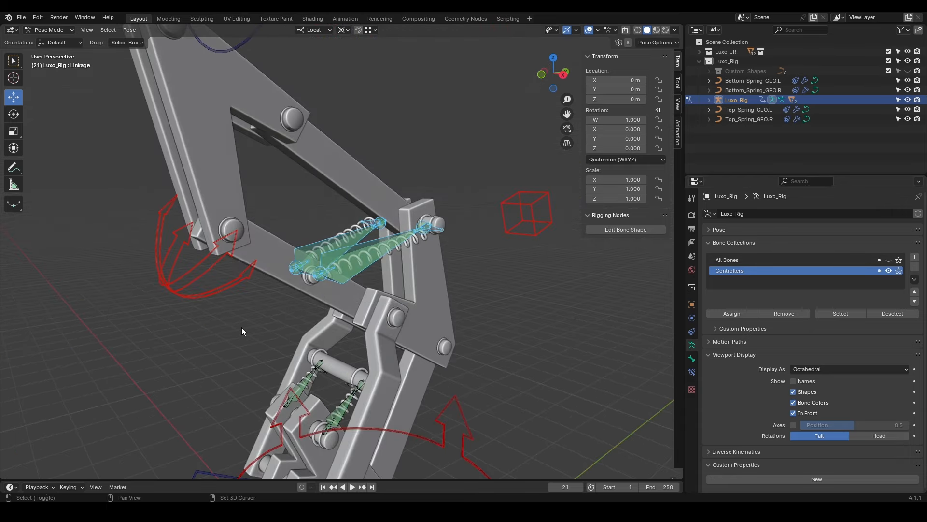
pyautogui.keyDown('shift'); pyautogui.moveTo(241, 326); pyautogui.dragTo(374, 441); pyautogui.keyUp('shift')
pyautogui.click(847, 260)
pyautogui.click(746, 316)
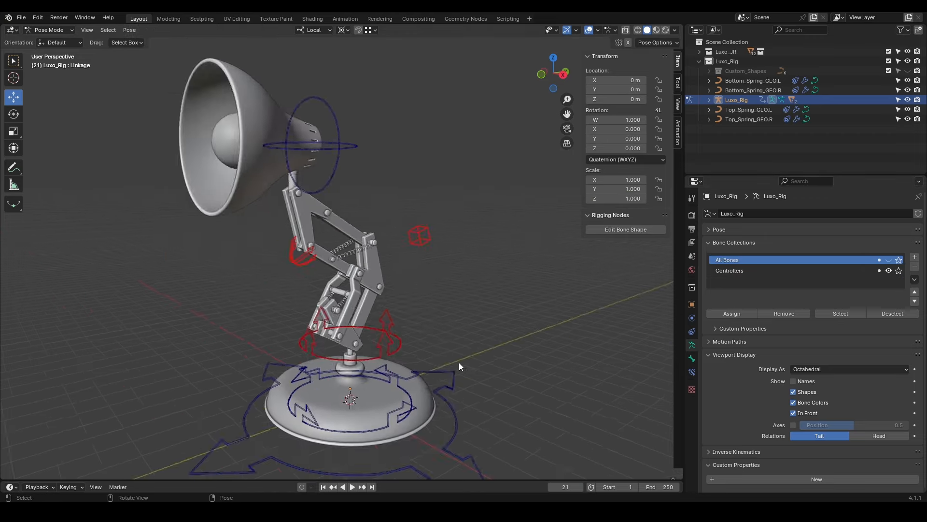
# Try moving the Linkage bone along its local Y axis and rotating the Root bone about Y
pyautogui.press('g')
pyautogui.press('y')
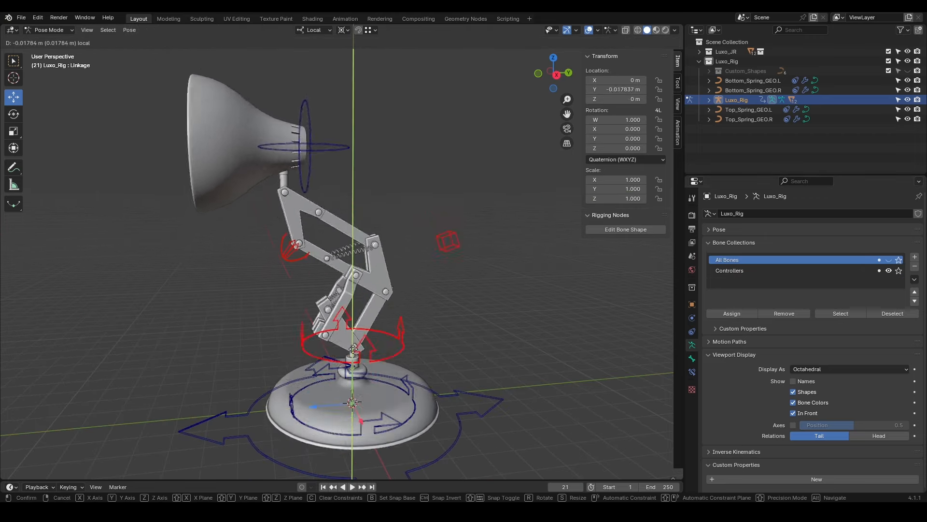
pyautogui.rightClick(353, 396)
pyautogui.click(383, 428)
pyautogui.moveTo(607, 129)
pyautogui.mouseDown()
pyautogui.moveTo(638, 129)
pyautogui.moveTo(607, 128)
pyautogui.mouseUp()
# Try moving the IK_CTRL and Base controllers to check which transforms each one needs
pyautogui.click(293, 251)
pyautogui.click(344, 30)
pyautogui.click(350, 87)
pyautogui.moveTo(295, 197); pyautogui.dragTo(290, 249)
pyautogui.rightClick(290, 251)
pyautogui.click(462, 414)
pyautogui.press('g')
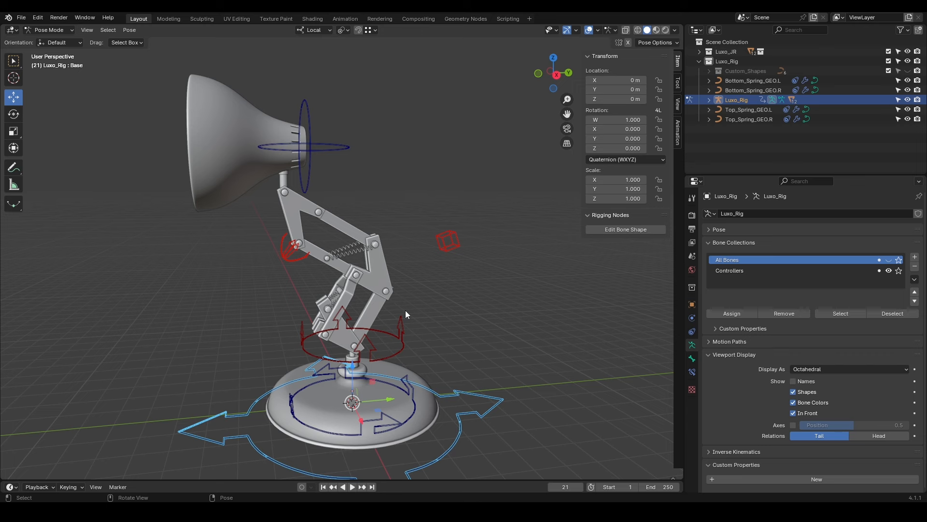
# Lock all transforms of the Root bone except Y rotation, and all transforms of the Linkage bone except Y location
pyautogui.click(394, 421)
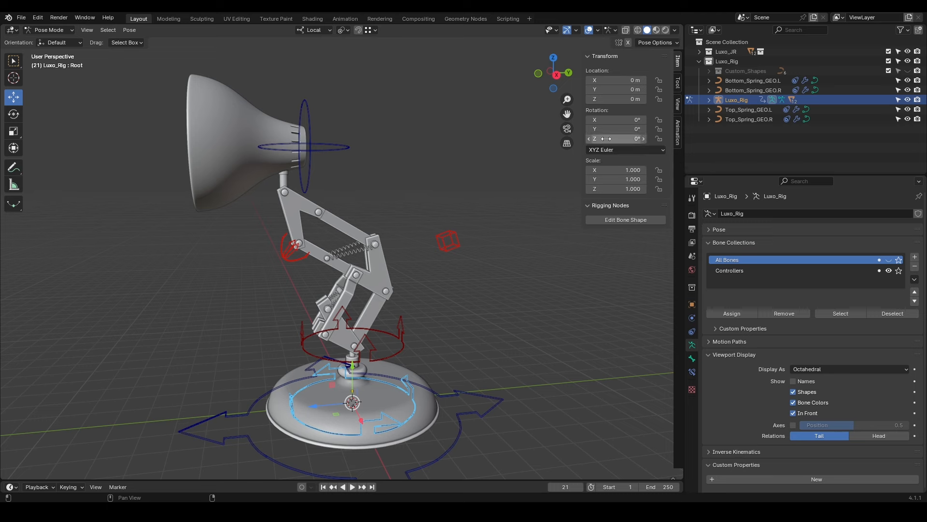
pyautogui.moveTo(660, 80); pyautogui.dragTo(660, 180)
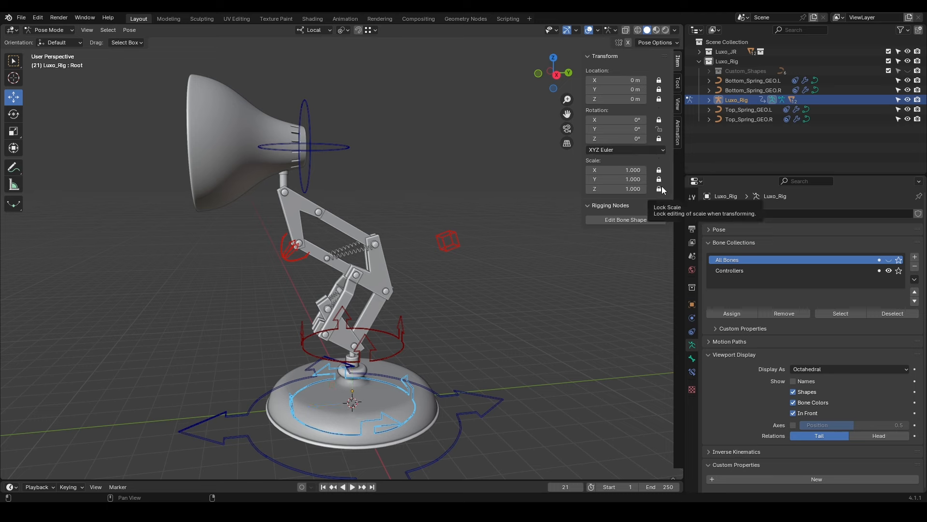
pyautogui.click(346, 351)
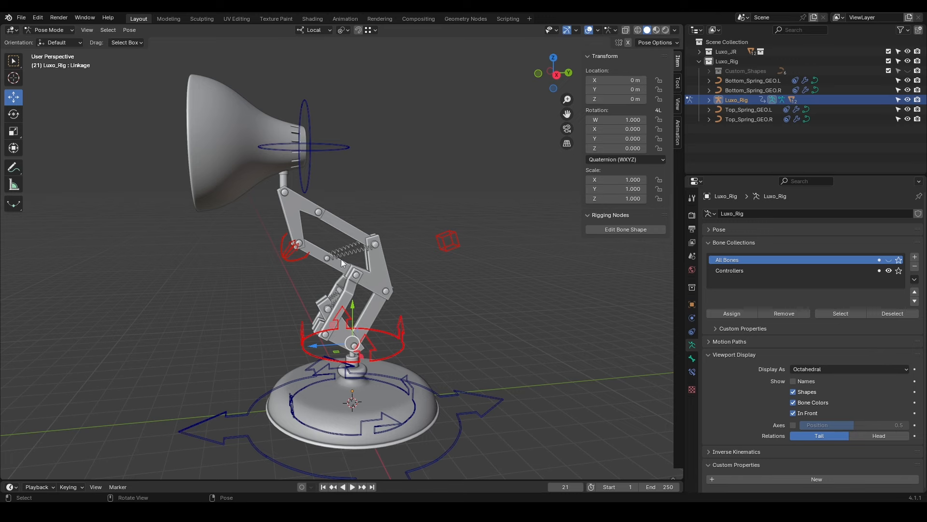
pyautogui.click(660, 80)
pyautogui.moveTo(660, 99); pyautogui.dragTo(658, 195)
# Test-move the red cube controller behind the lamp arm and lock its Y and Z location
pyautogui.click(448, 244)
pyautogui.moveTo(448, 244); pyautogui.dragTo(350, 288, button='middle')
pyautogui.moveTo(362, 337); pyautogui.dragTo(479, 289)
pyautogui.rightClick(479, 289)
pyautogui.moveTo(659, 89); pyautogui.dragTo(659, 99)
# Lock all rotation and scale channels of the IK_CTRL bone
pyautogui.moveTo(311, 257); pyautogui.dragTo(321, 239, button='middle')
pyautogui.click(322, 239)
pyautogui.moveTo(659, 119); pyautogui.dragTo(661, 197)
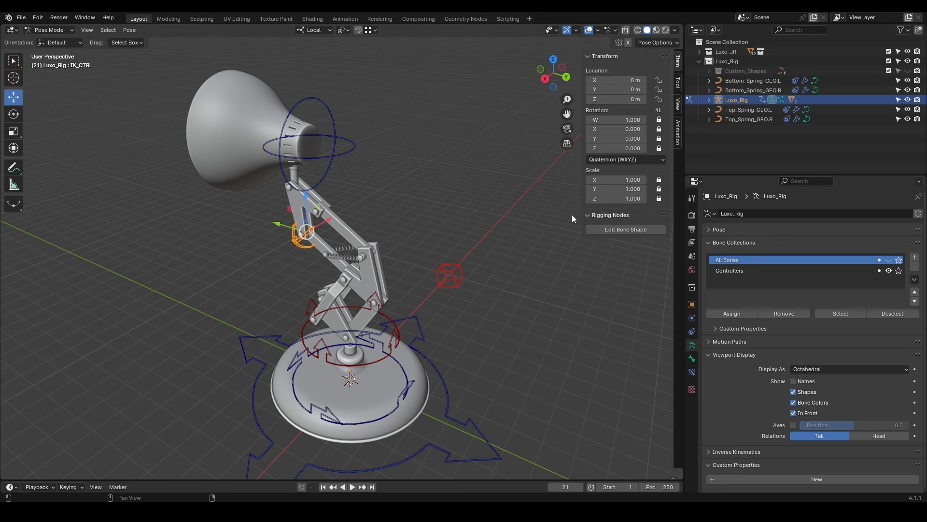
pyautogui.moveTo(381, 284); pyautogui.dragTo(372, 250, button='middle')
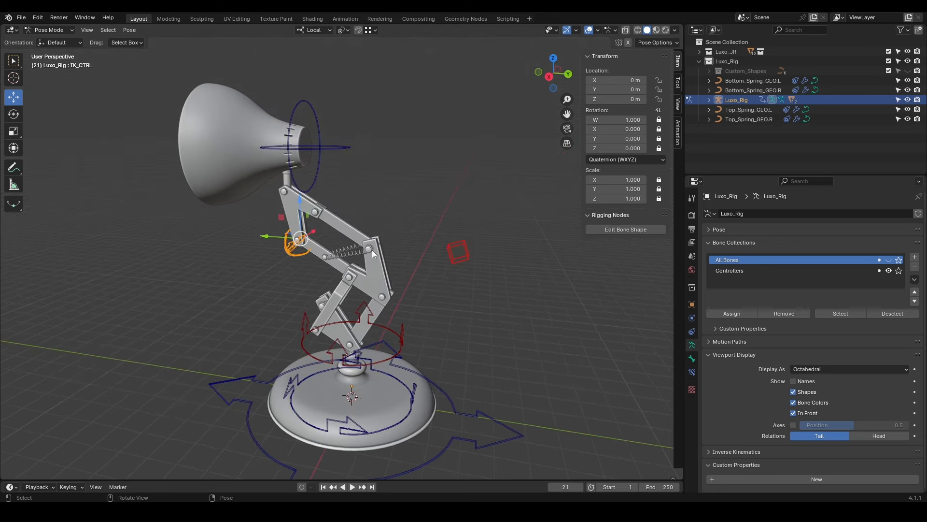
# Lock the Neck controller's location, rotation and scale on all axes and save the file
pyautogui.click(325, 145)
pyautogui.moveTo(660, 80); pyautogui.dragTo(698, 219)
pyautogui.rightClick(623, 220)
pyautogui.moveTo(627, 231); pyautogui.dragTo(678, 232)
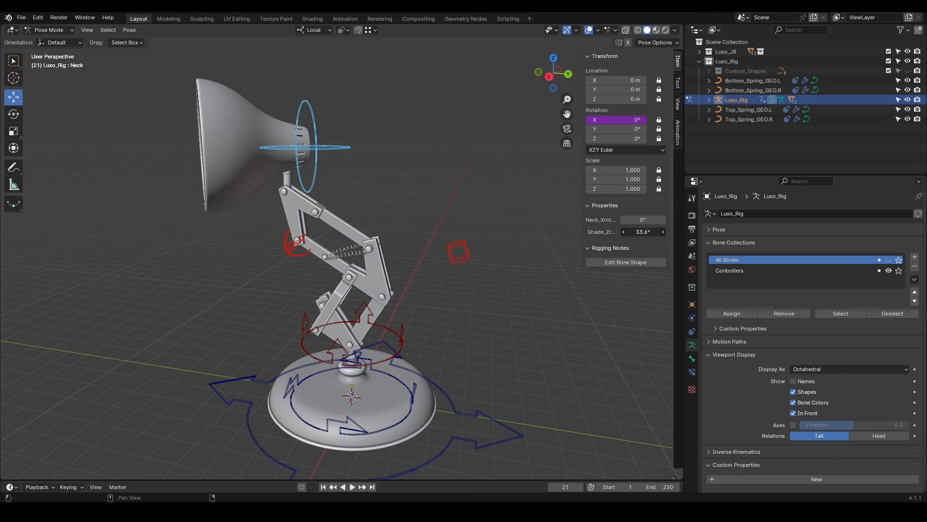
pyautogui.rightClick(636, 233)
pyautogui.hotkey('ctrl', 's')
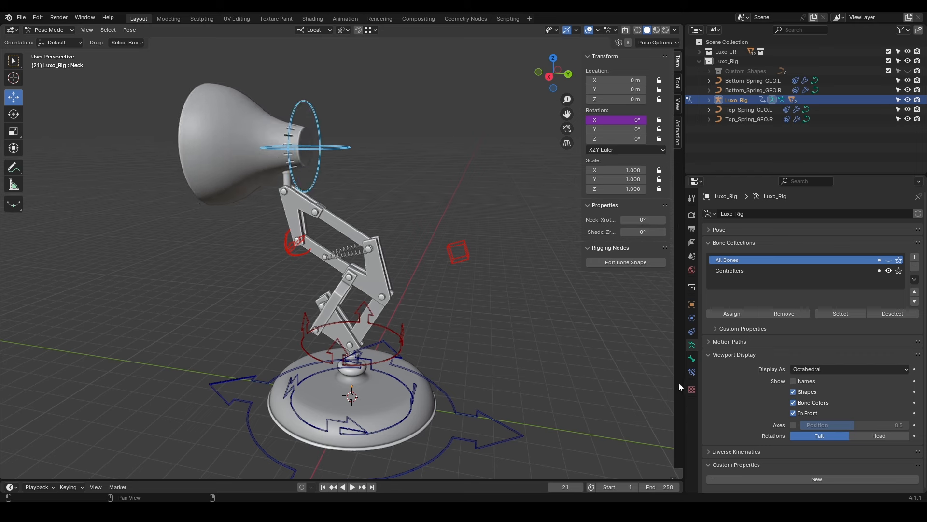
# Add a Limit Distance constraint to the IK_CTRL bone with Luxo_Rig as target and Linkage as target bone
pyautogui.click(692, 371)
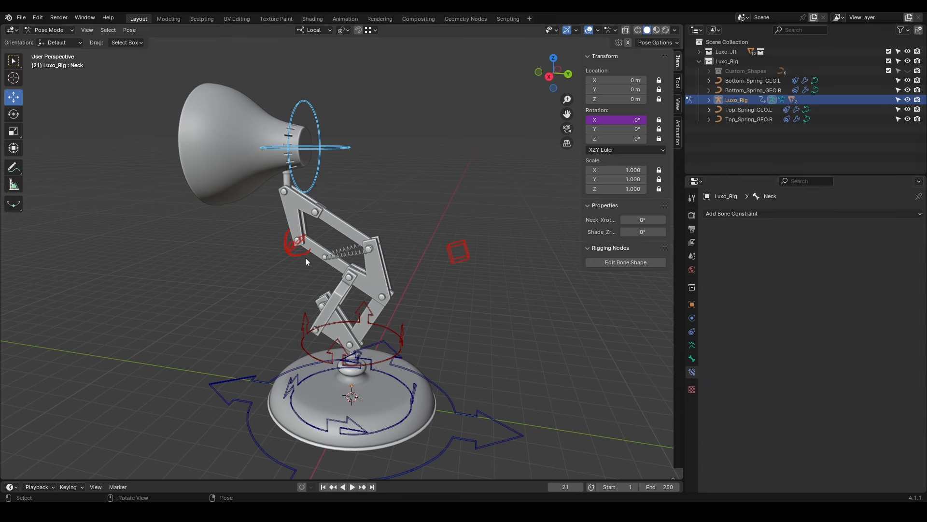
pyautogui.click(297, 246)
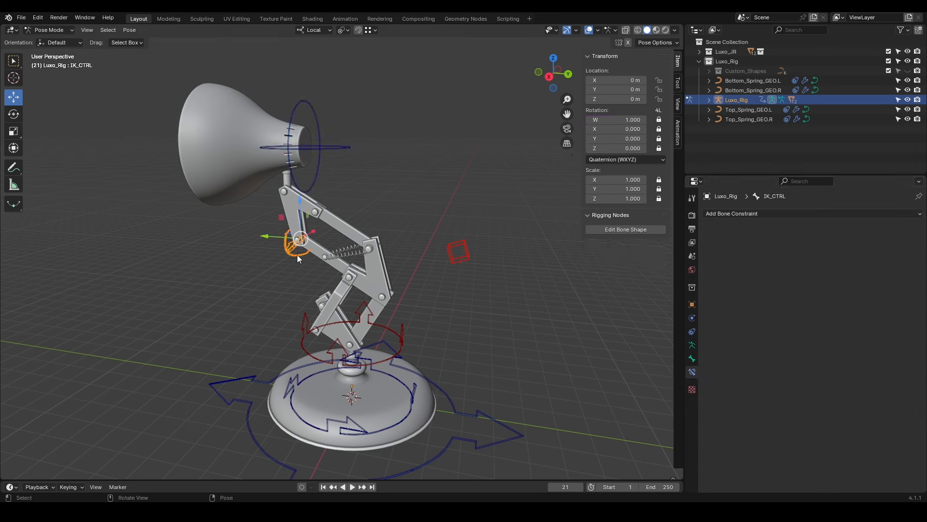
pyautogui.click(726, 213)
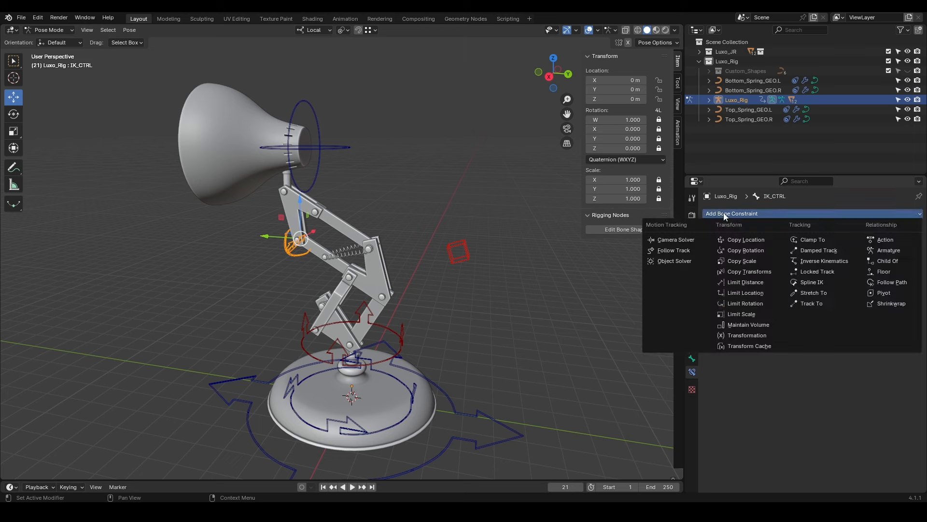
pyautogui.click(738, 283)
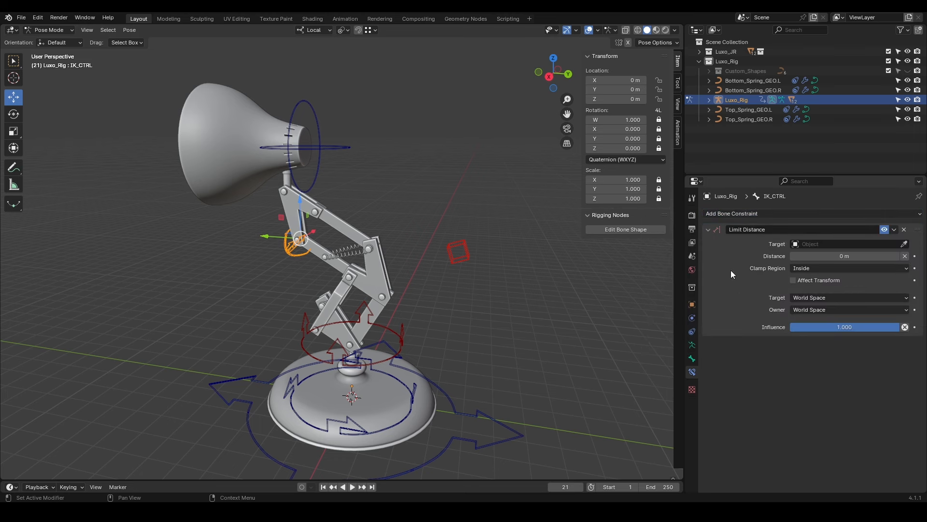
pyautogui.click(904, 244)
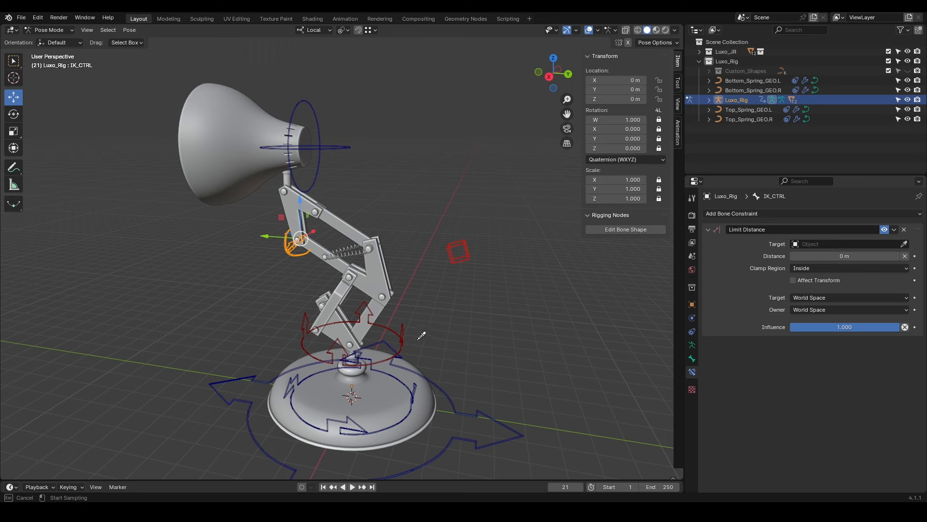
pyautogui.click(401, 335)
pyautogui.click(802, 256)
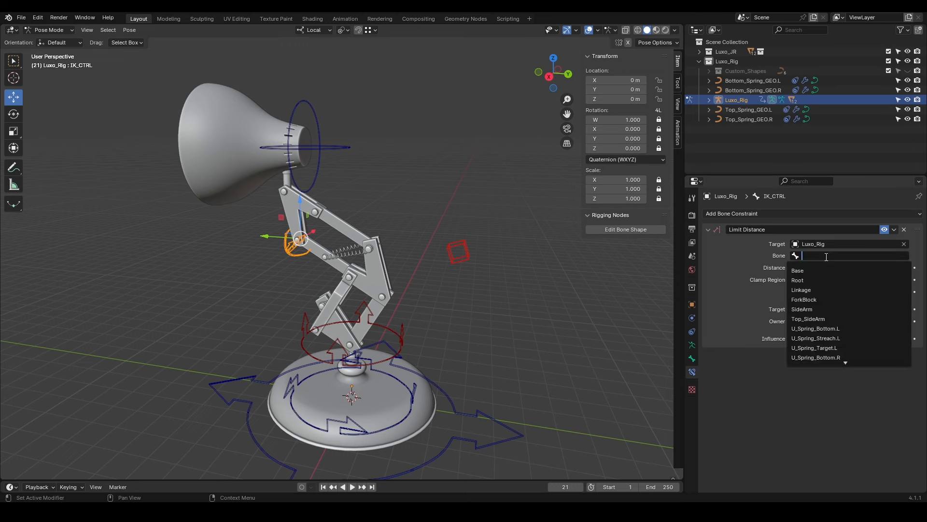
pyautogui.click(830, 300)
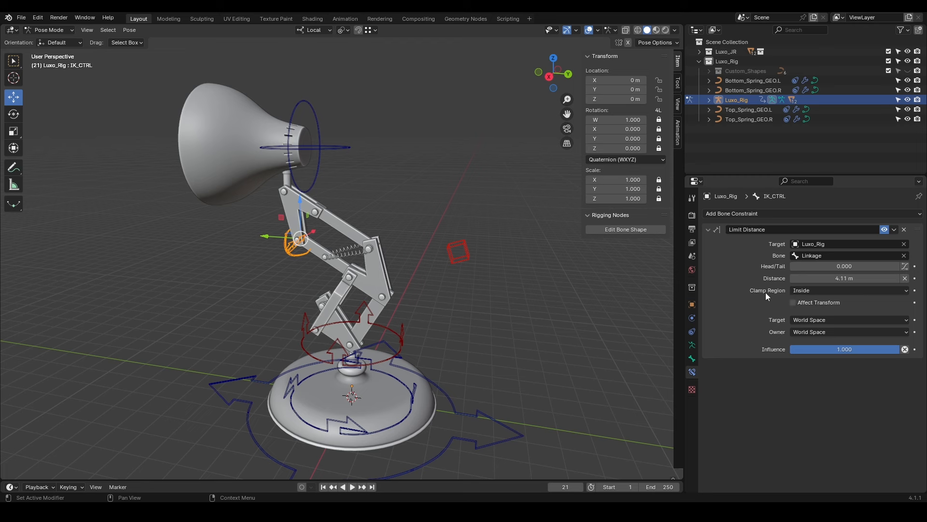
# With the Limit Distance constraint disabled and its distance reset, raise IK_CTRL about 1.52 m and re-enable the constraint at 5.5 m
pyautogui.click(804, 292)
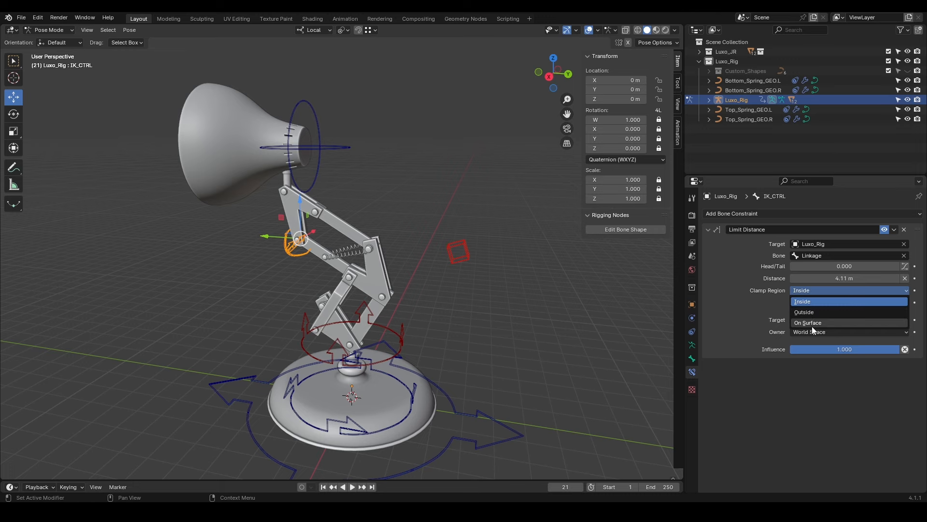
pyautogui.press('KP_3')
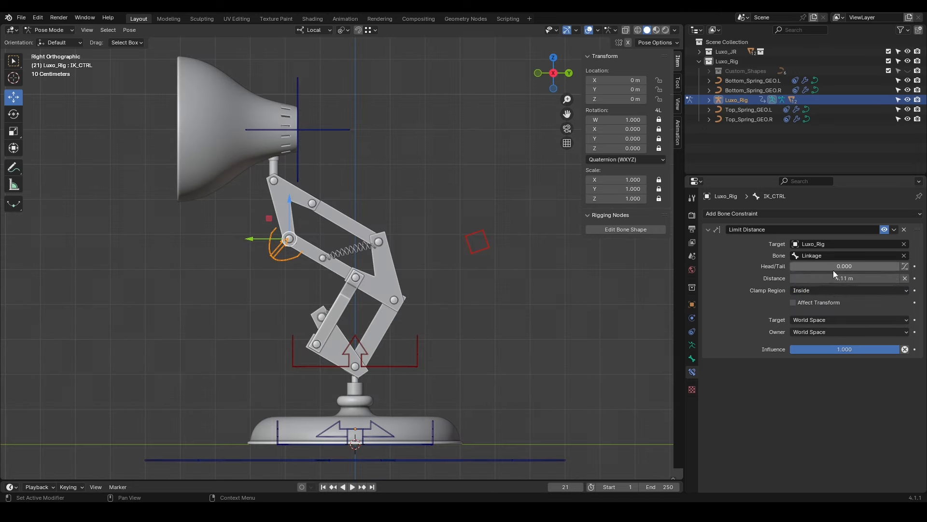
pyautogui.click(884, 230)
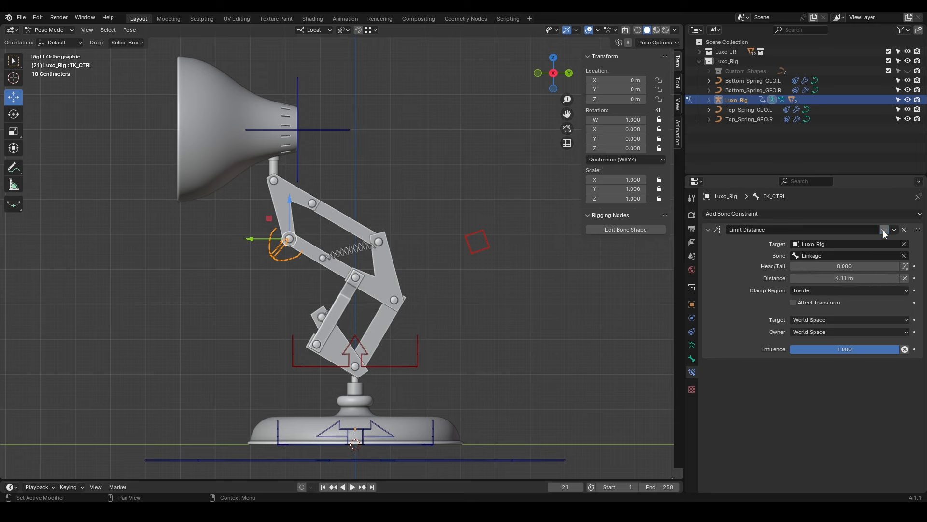
pyautogui.click(904, 278)
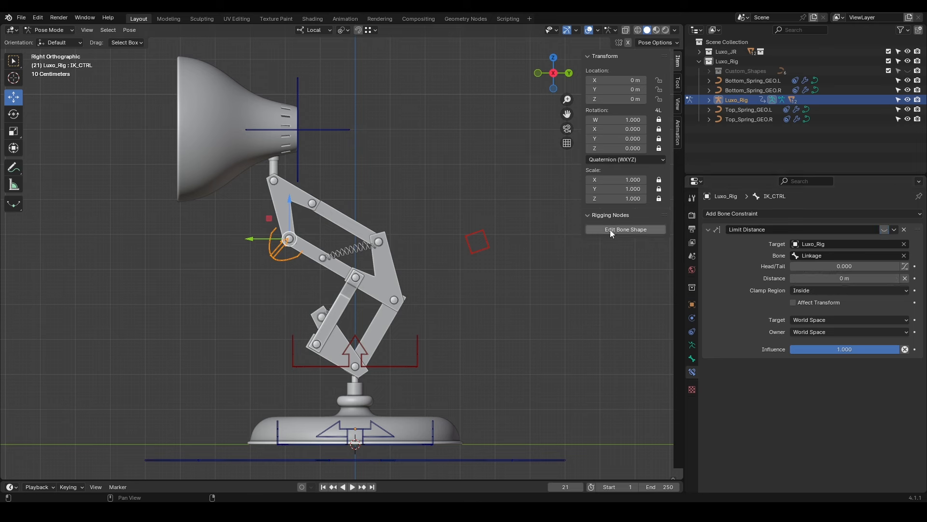
pyautogui.moveTo(288, 206); pyautogui.dragTo(305, 146)
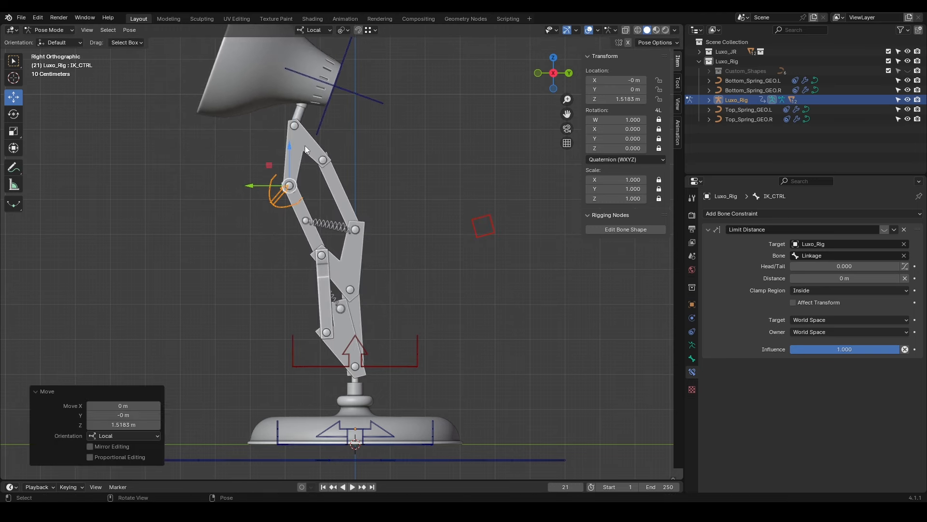
pyautogui.click(886, 230)
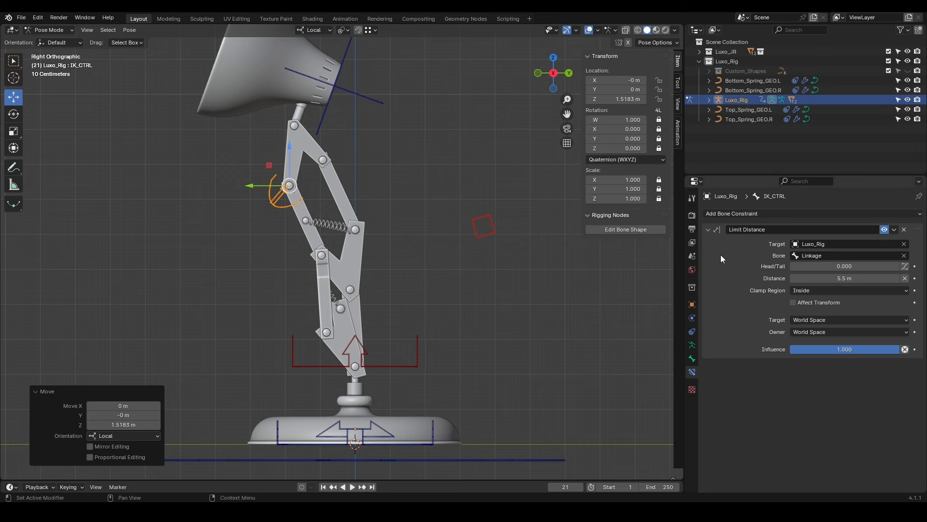
# Lower IK_CTRL about 1.56 m along its local Z axis and try pulling it past the distance limit
pyautogui.press('g')
pyautogui.press('z')
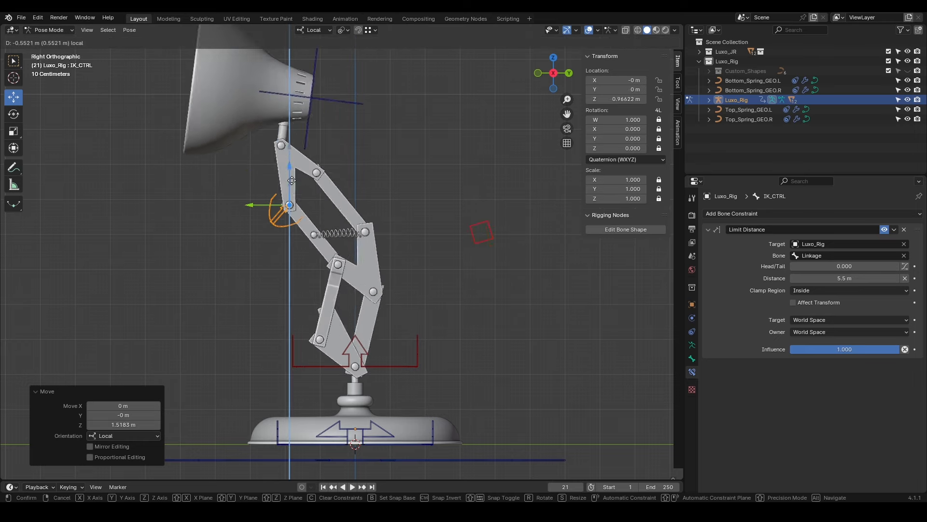
pyautogui.press('z')
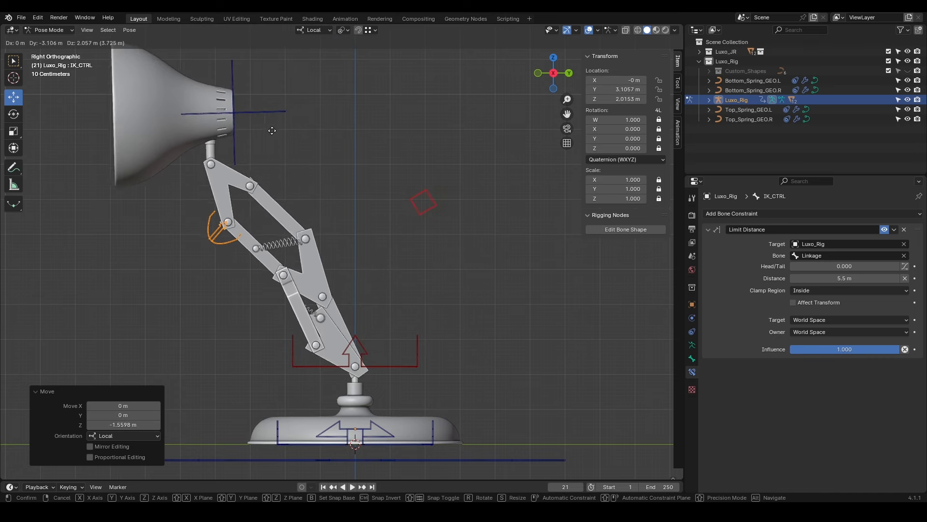
pyautogui.rightClick(354, 218)
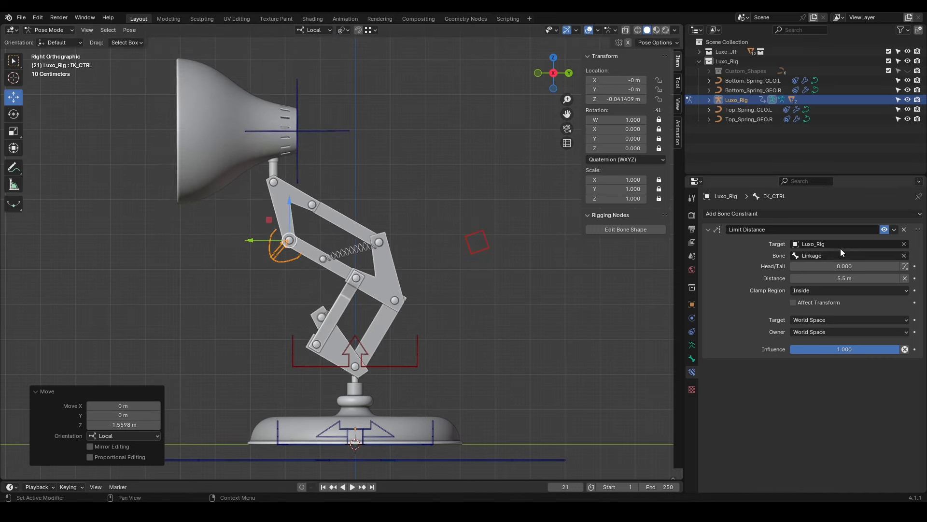
# Duplicate the Limit Distance constraint, disable the copy and set the copy's clamp region to Outside
pyautogui.click(895, 229)
pyautogui.click(879, 248)
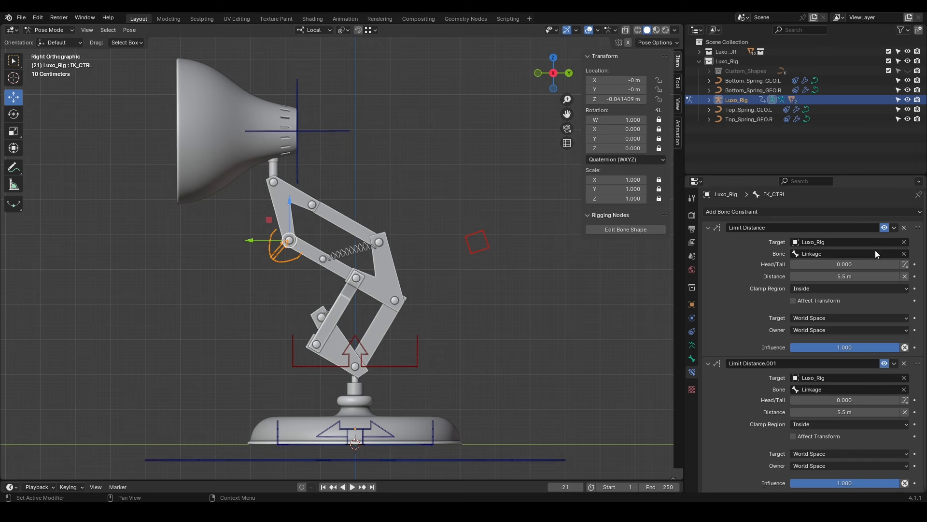
pyautogui.click(884, 363)
pyautogui.click(845, 424)
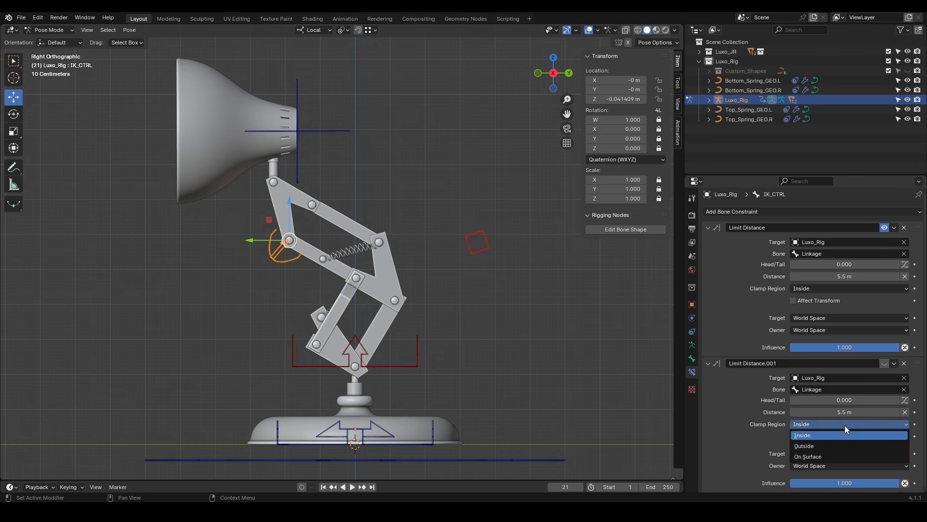
pyautogui.click(842, 442)
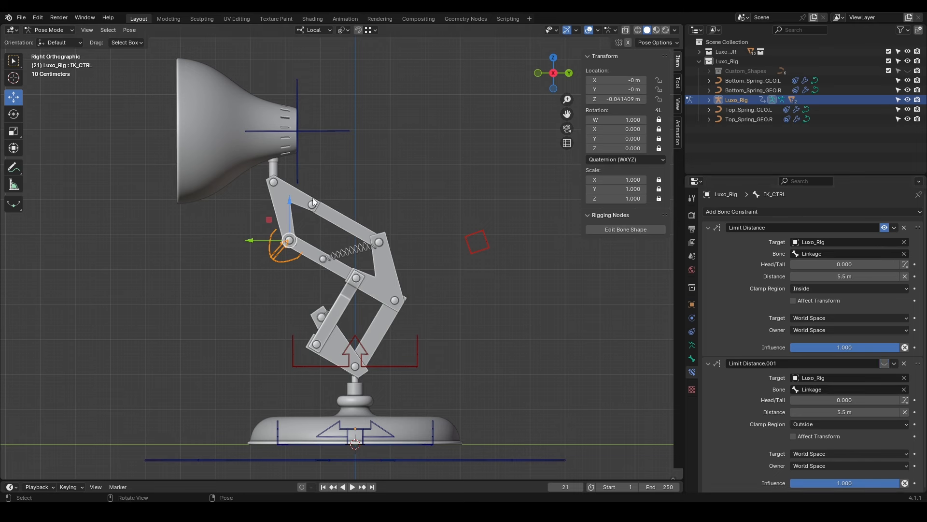
# Lower IK_CTRL about 2.31 m along its local Z axis, then reset the Outside constraint's distance and enable it at 2.29 m
pyautogui.moveTo(288, 206); pyautogui.dragTo(317, 290)
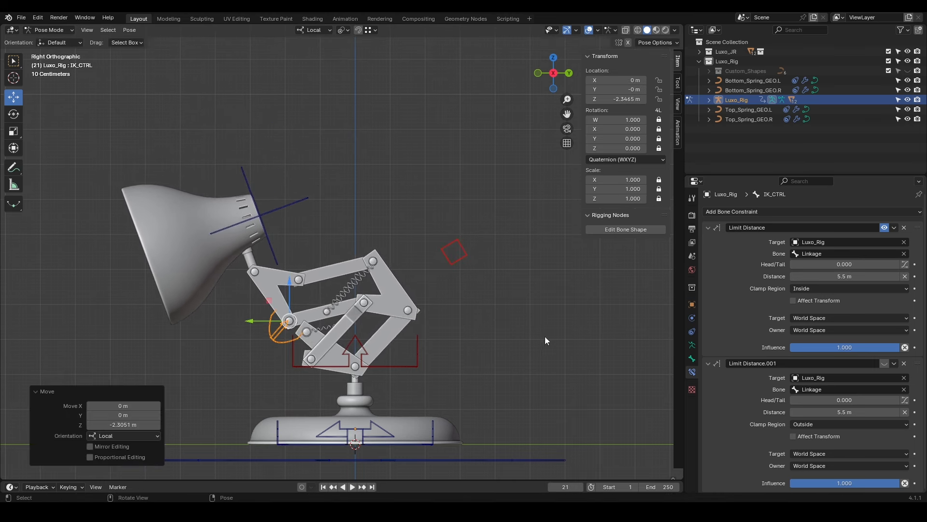
pyautogui.click(904, 413)
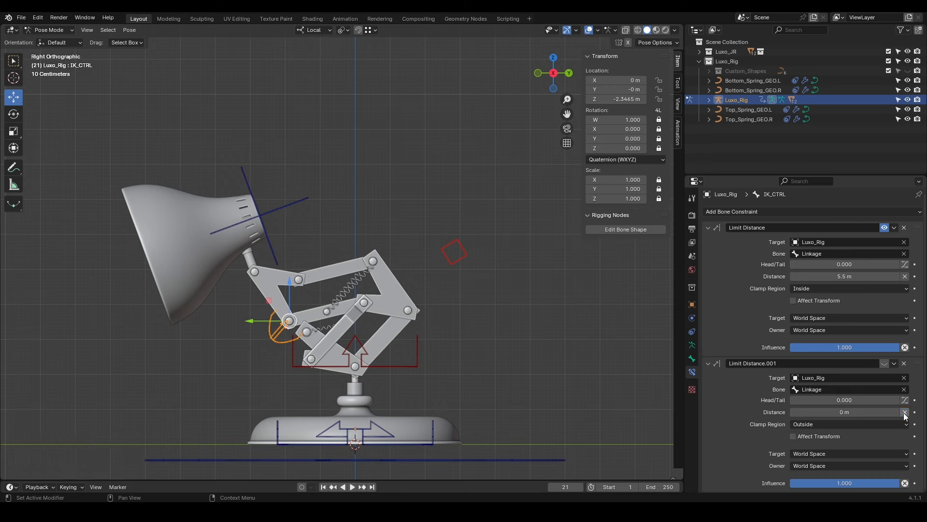
pyautogui.click(885, 364)
# Try pulling IK_CTRL closer than the Outside distance limit, then clear the bone's location
pyautogui.press('g')
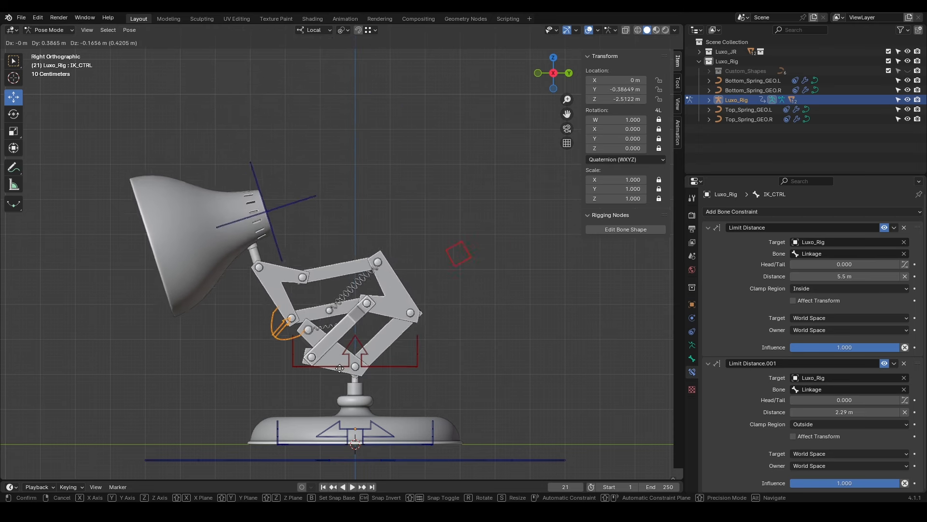
pyautogui.rightClick(367, 358)
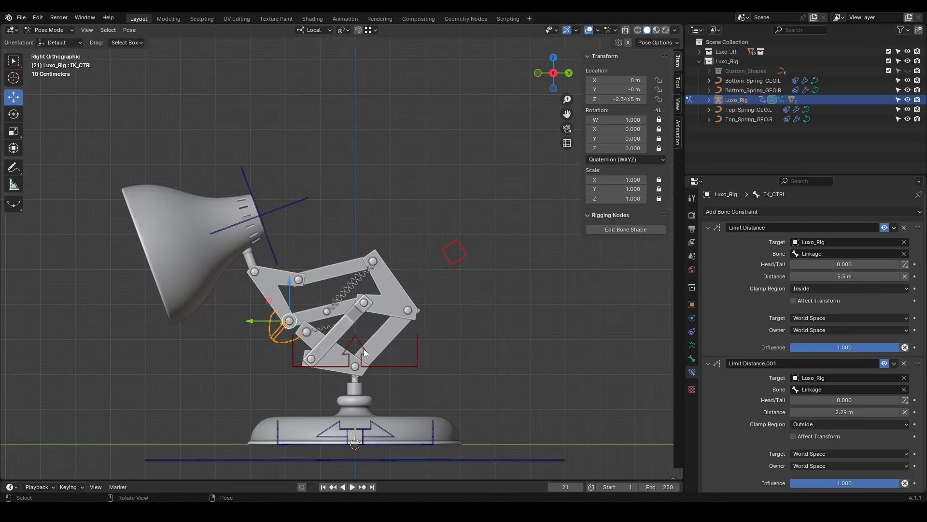
pyautogui.hotkey('alt', 'g')
# Add a Limit Location constraint to the Pole_Target bone
pyautogui.click(751, 213)
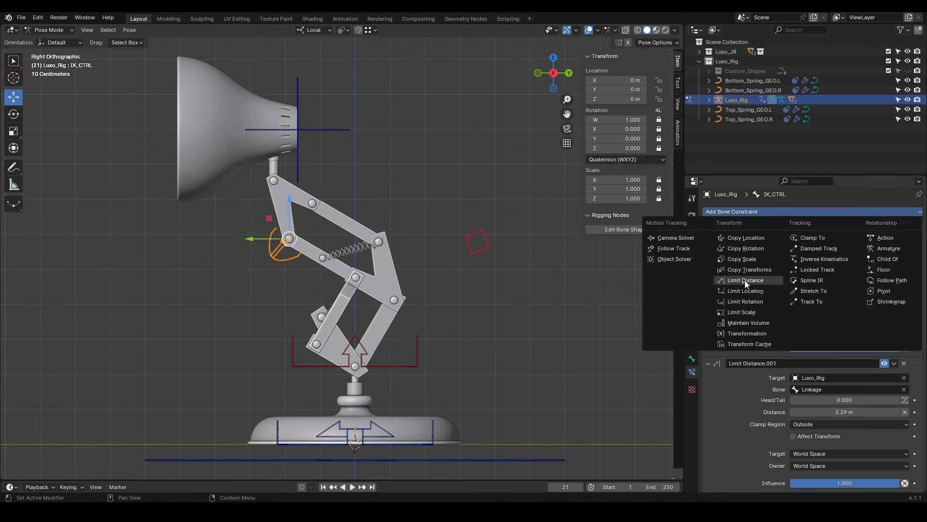
pyautogui.click(477, 241)
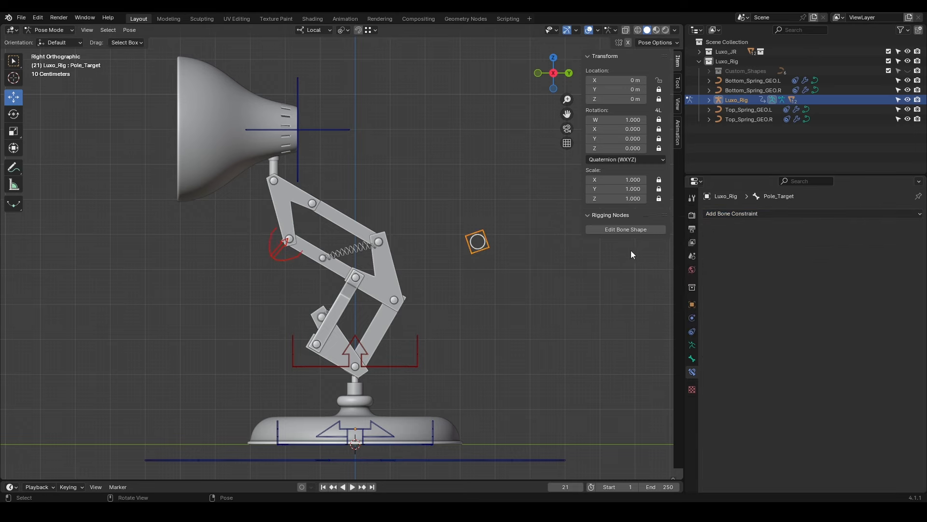
pyautogui.click(741, 213)
pyautogui.click(724, 291)
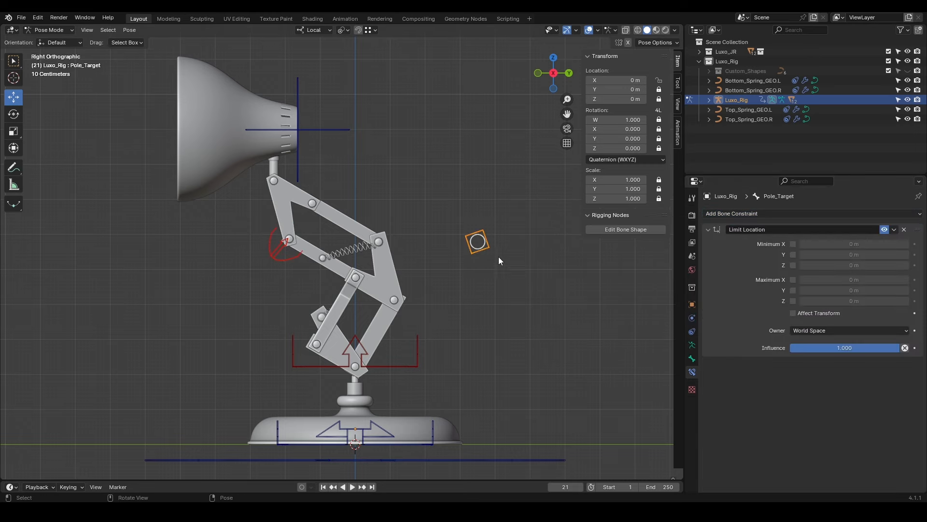
# Enable the X limits of Pole_Target's Limit Location constraint with a minimum of -4 m and a maximum of 4 m
pyautogui.moveTo(510, 262); pyautogui.dragTo(452, 305, button='middle')
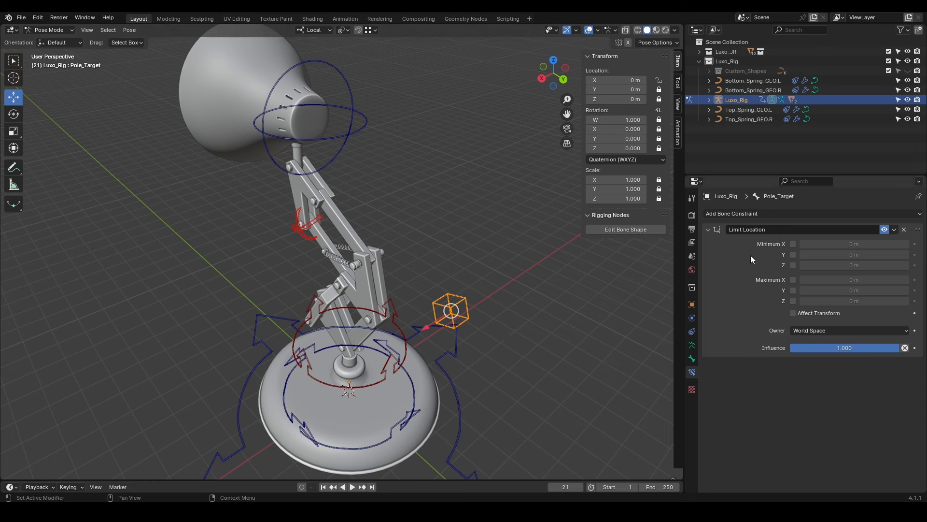
pyautogui.click(793, 244)
pyautogui.click(807, 242)
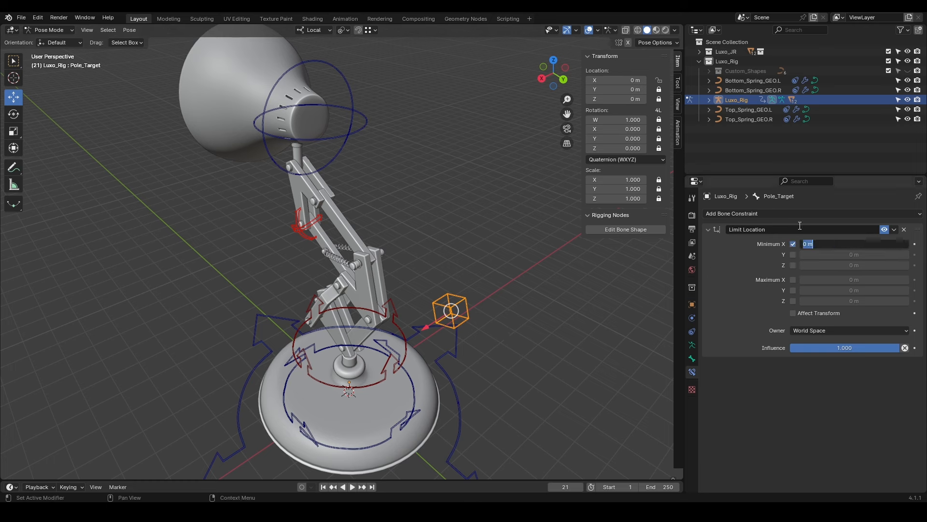
pyautogui.write('-4')
pyautogui.press('Return')
pyautogui.click(793, 279)
pyautogui.click(828, 284)
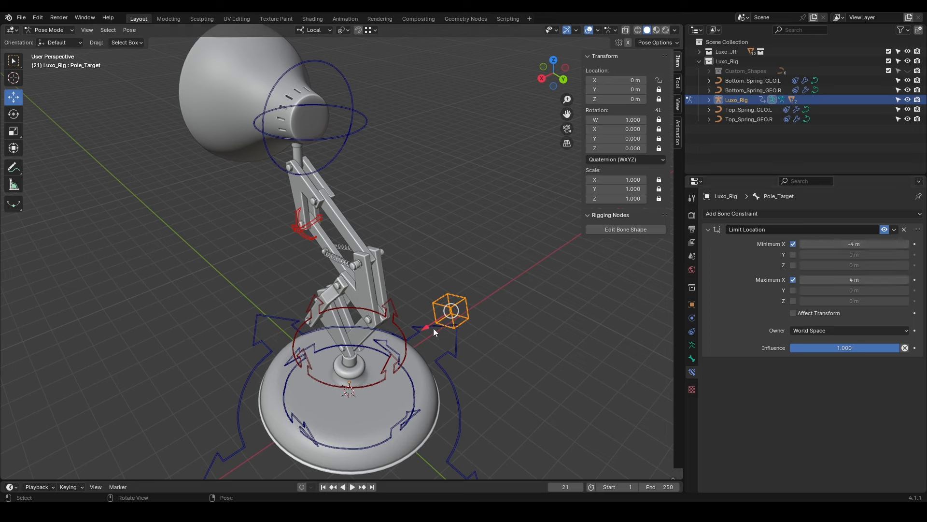
# Test sliding Pole_Target along its local X axis and cancel the move
pyautogui.press('g')
pyautogui.press('x')
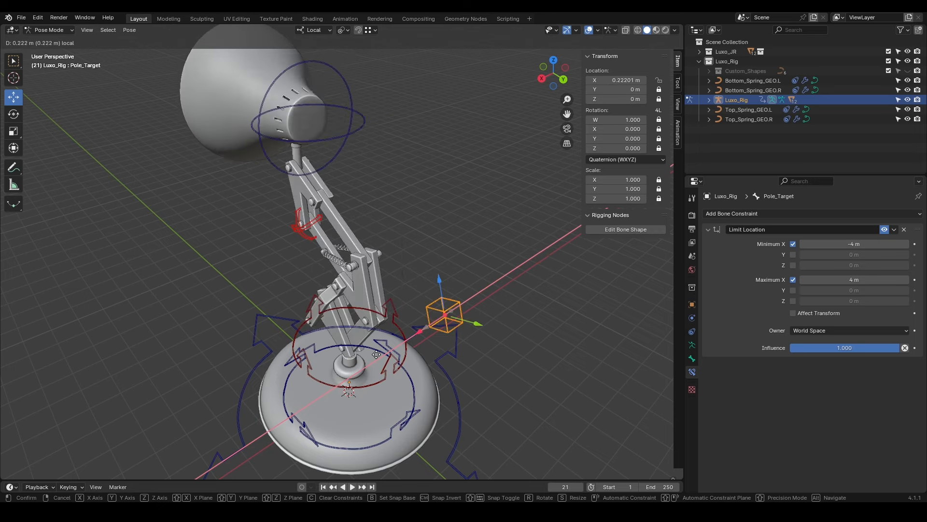
pyautogui.rightClick(552, 268)
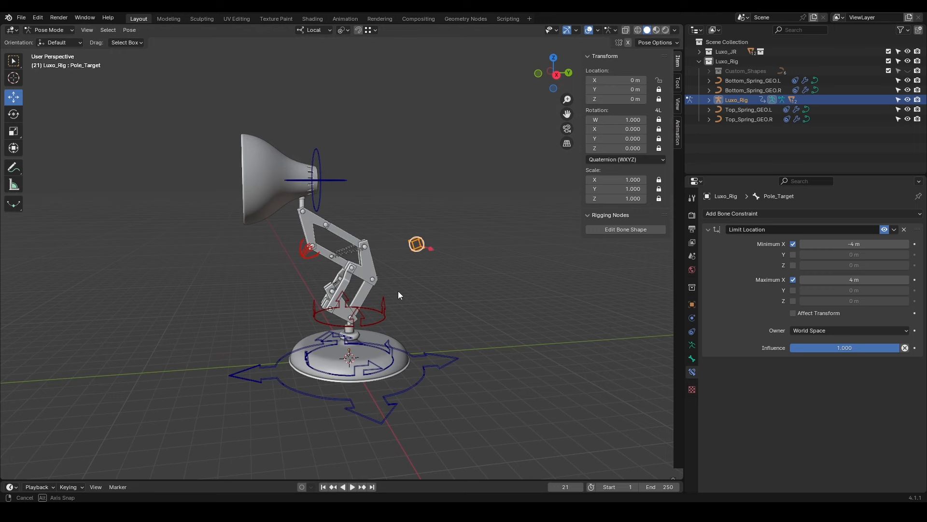
# Add a Floor constraint to IK_CTRL with Luxo_Rig as target and Base as target bone, collapsing both Limit Distance constraints
pyautogui.click(309, 247)
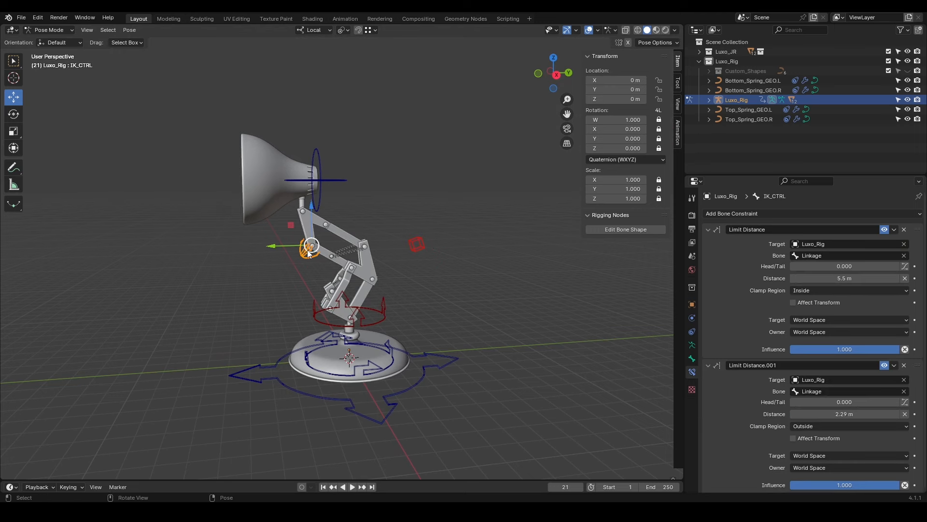
pyautogui.click(735, 215)
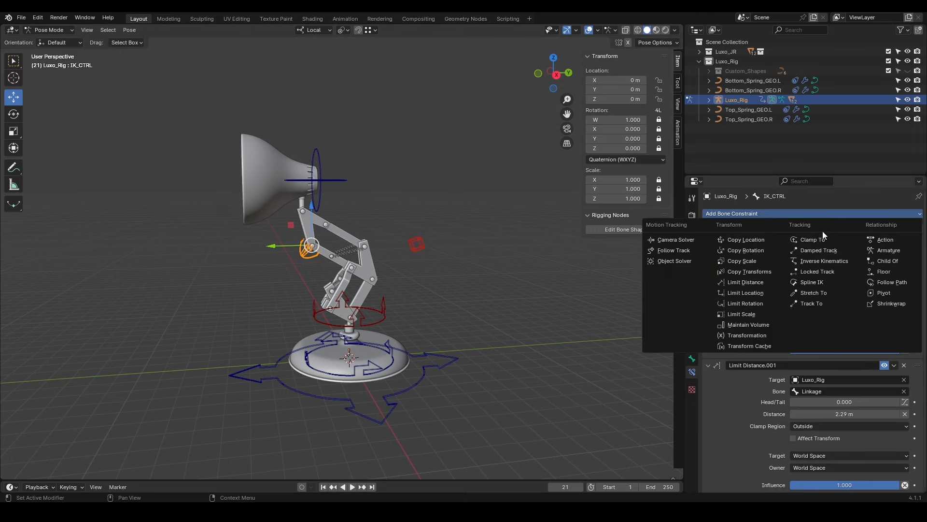
pyautogui.click(884, 271)
pyautogui.click(706, 230)
pyautogui.click(706, 242)
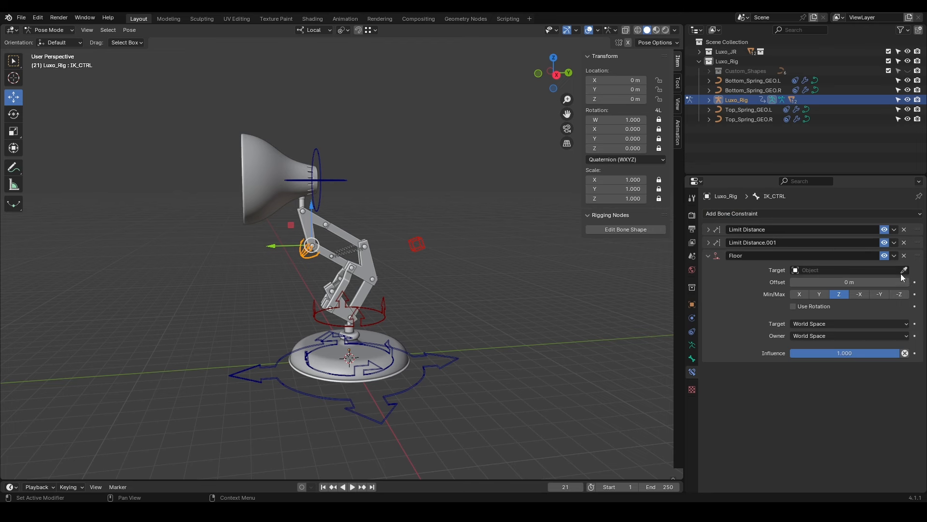
pyautogui.click(438, 368)
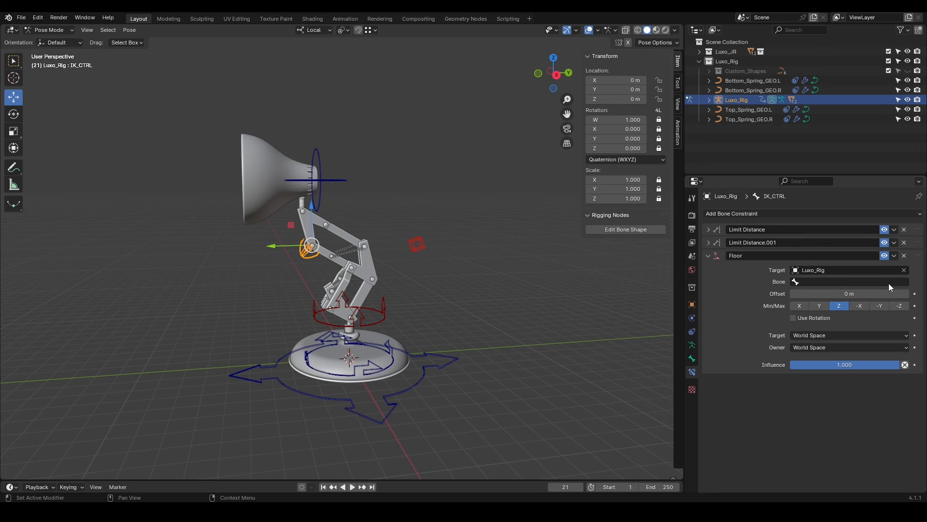
pyautogui.click(888, 283)
pyautogui.click(876, 299)
# Test pulling IK_CTRL down toward the base in the right side view and cancel the move
pyautogui.press('KP_3')
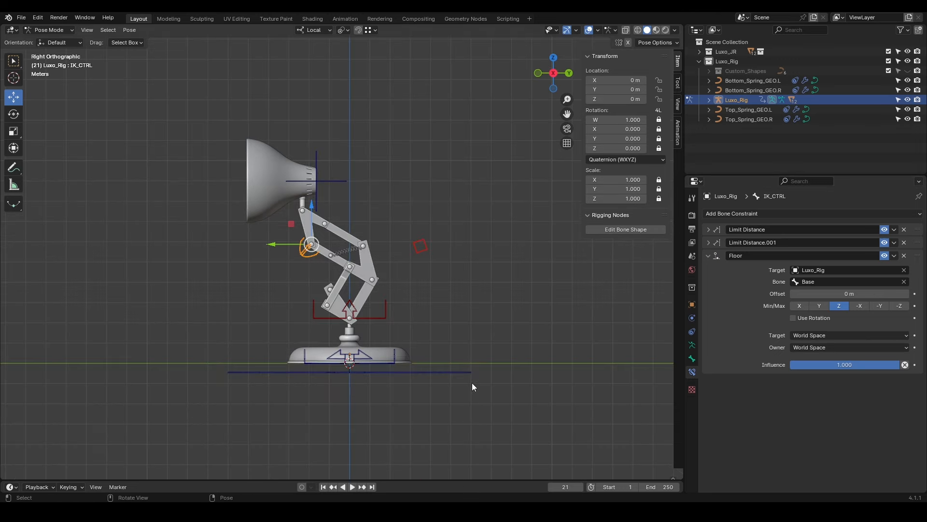
pyautogui.moveTo(311, 206); pyautogui.dragTo(286, 289)
pyautogui.press('z')
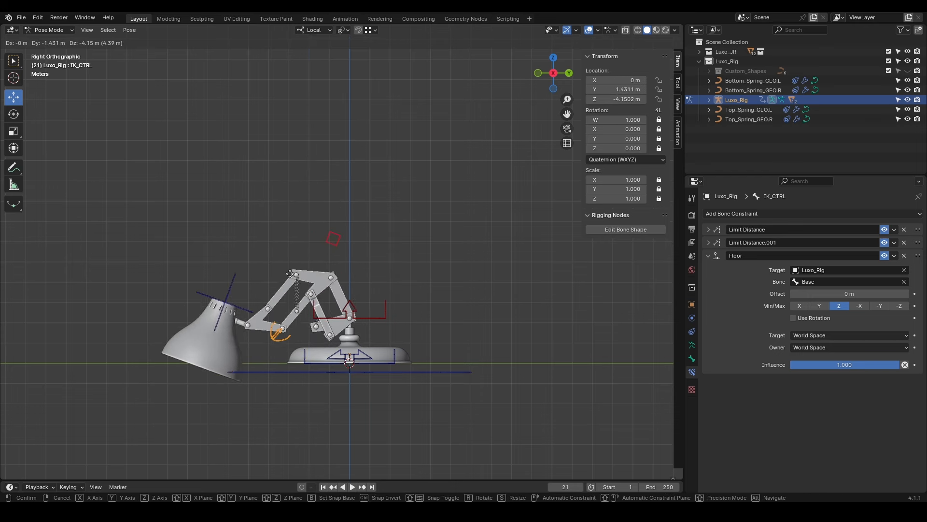
pyautogui.rightClick(297, 254)
# Set the Z translation of the Base bone's custom shape to 0
pyautogui.click(280, 371)
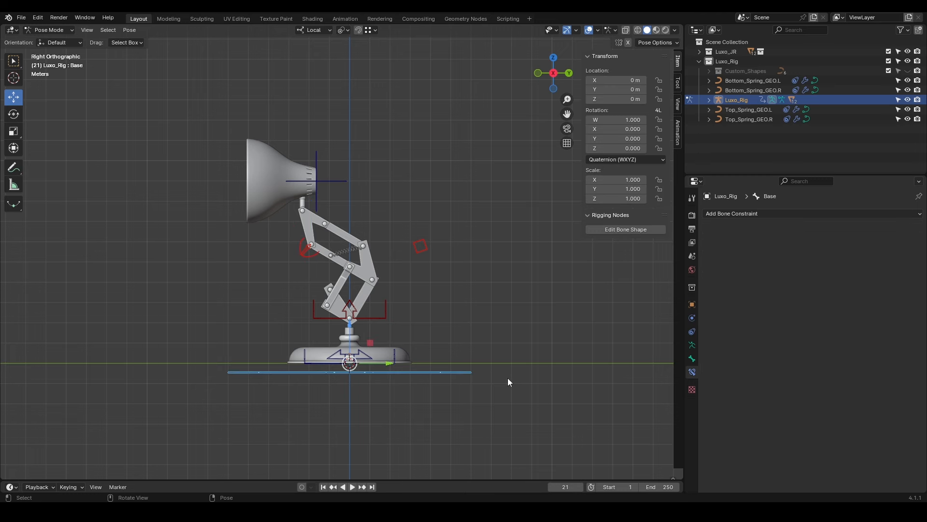
pyautogui.click(691, 358)
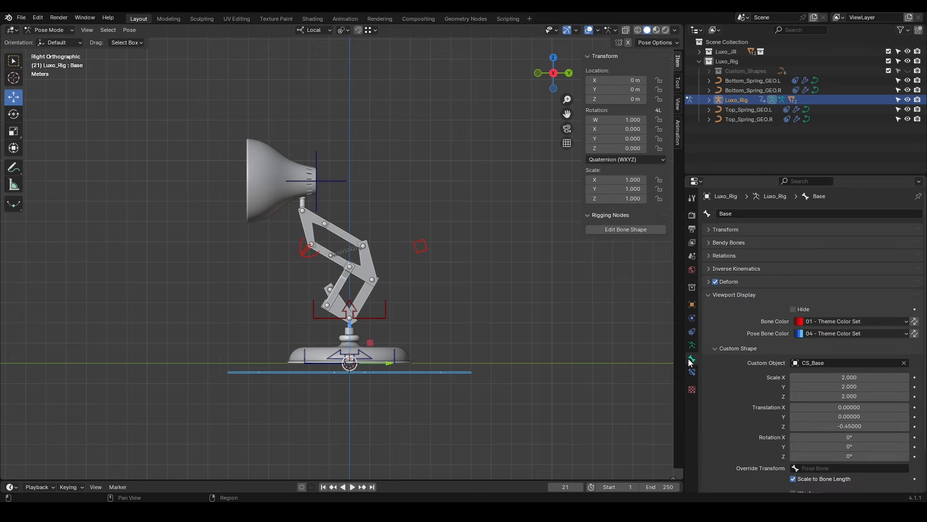
pyautogui.click(857, 425)
pyautogui.press('Return')
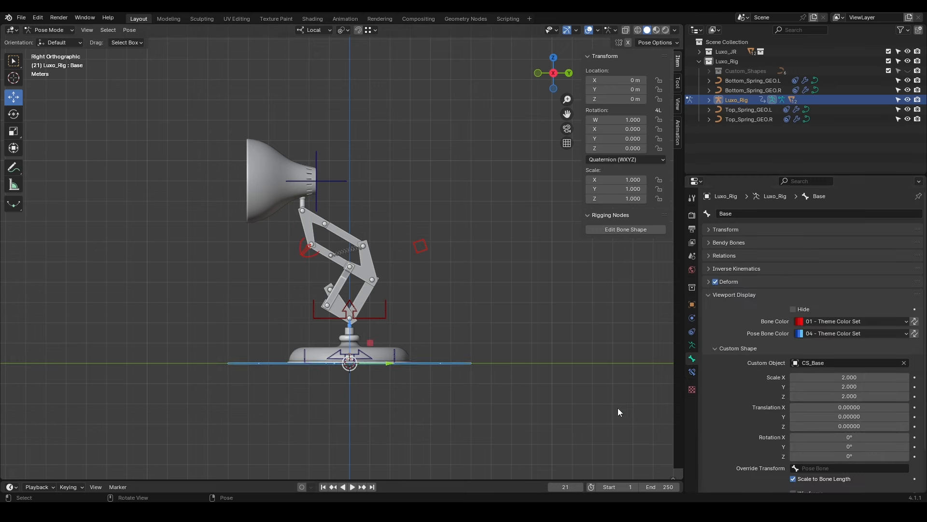
# Test scaling the whole lamp down with the Base controller and cancel the scaling
pyautogui.click(395, 355)
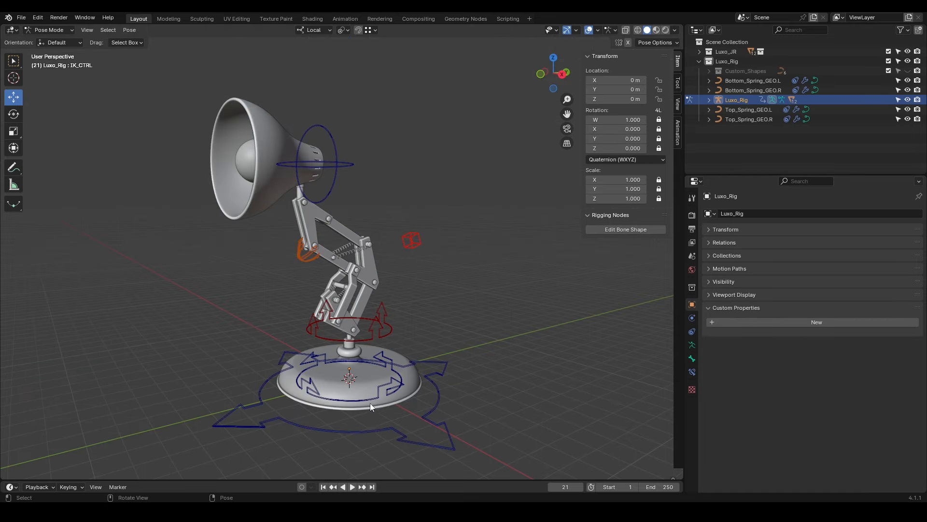
pyautogui.click(373, 429)
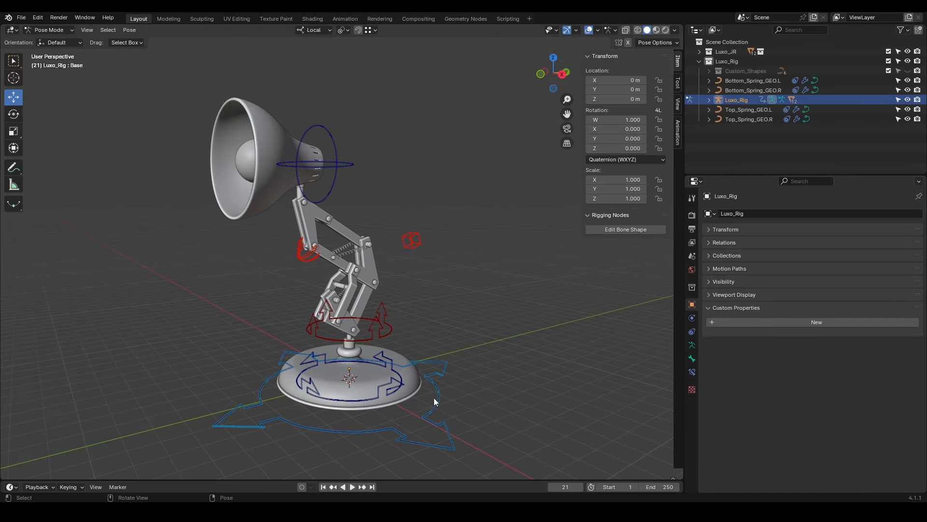
pyautogui.press('s')
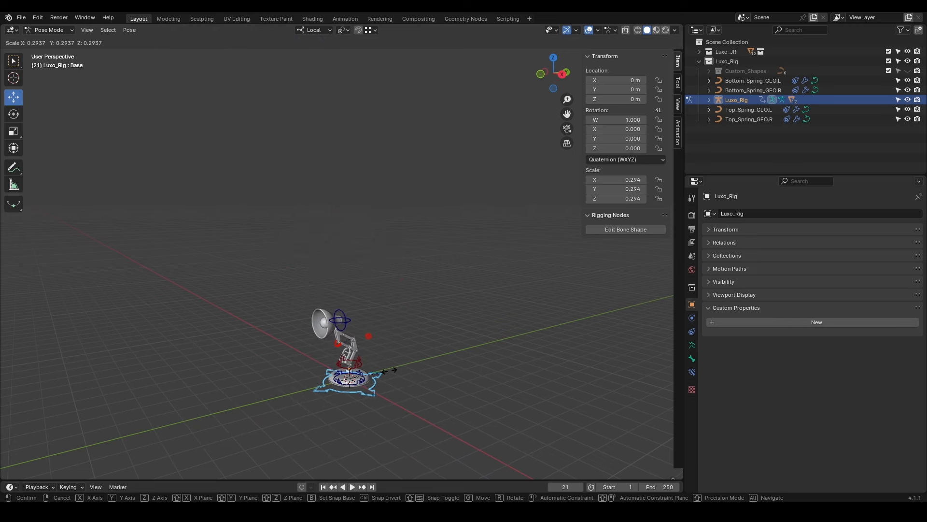
pyautogui.rightClick(390, 370)
# Set the Root controller's Y rotation to 0°
pyautogui.click(392, 383)
pyautogui.click(621, 128)
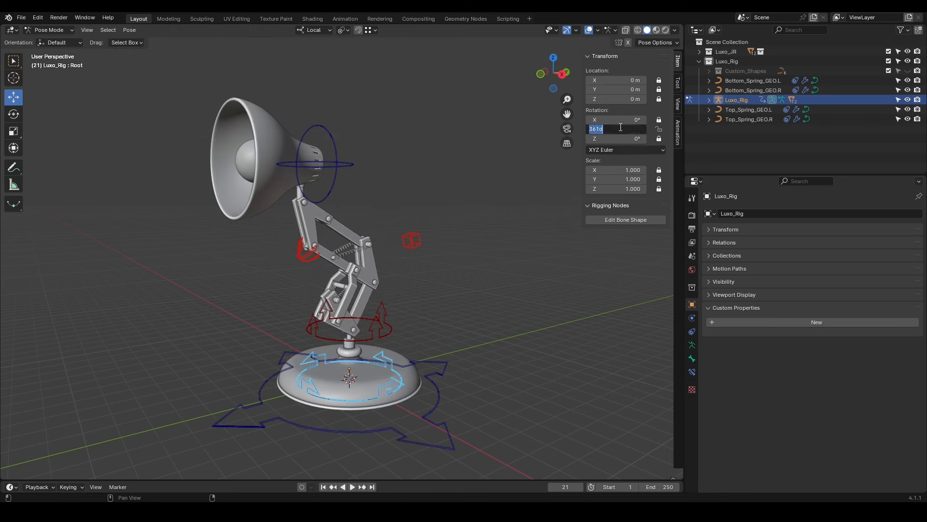
pyautogui.write('0')
pyautogui.press('Return')
pyautogui.click(501, 324)
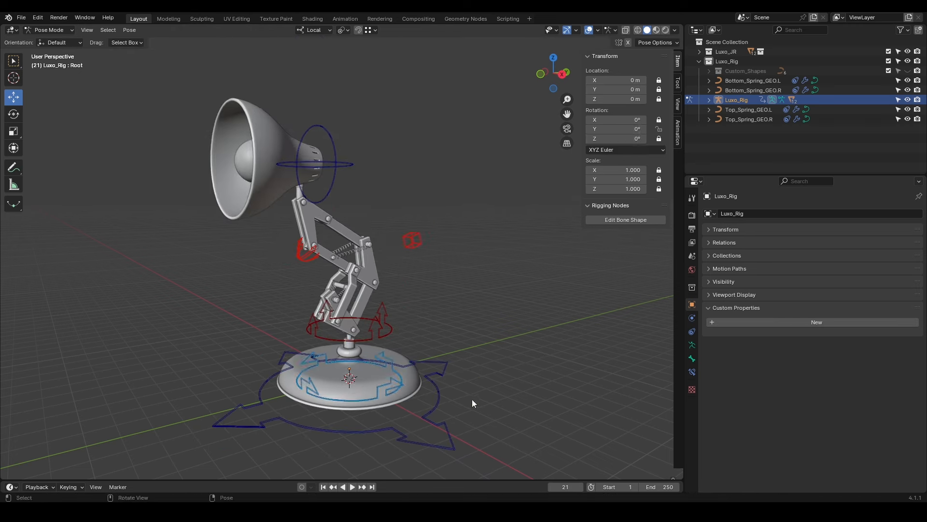
# Try scaling the lamp up with the Base controller and turning it with the Root controller, cancelling both changes
pyautogui.click(433, 404)
pyautogui.press('s')
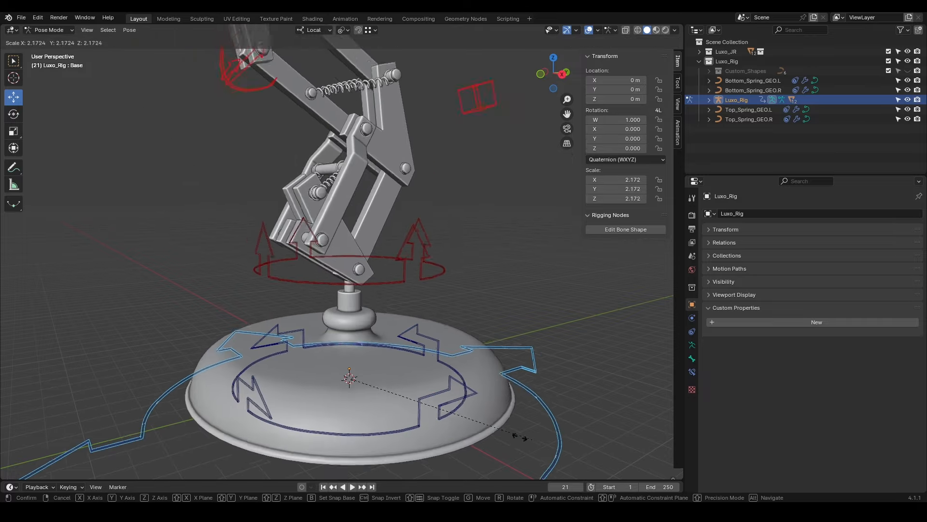
pyautogui.rightClick(431, 418)
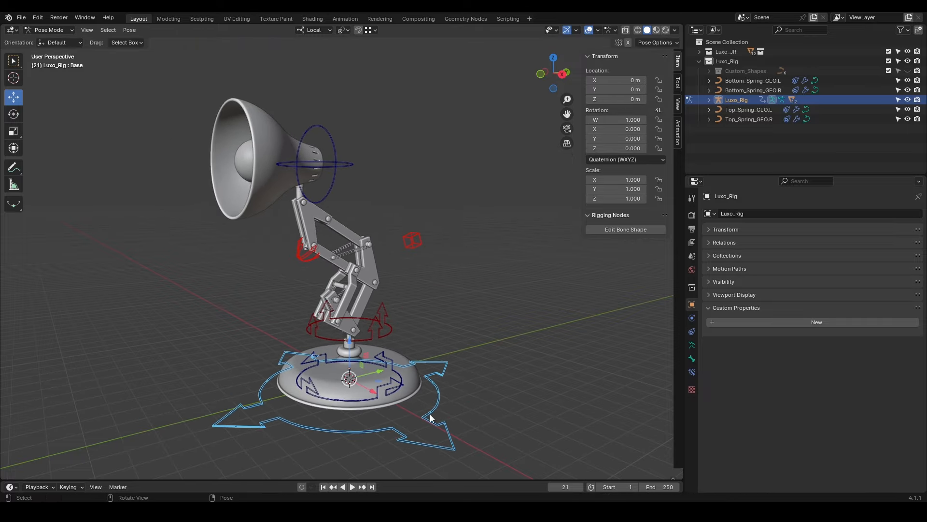
pyautogui.click(398, 389)
pyautogui.moveTo(616, 129)
pyautogui.mouseDown()
pyautogui.moveTo(749, 130)
pyautogui.moveTo(616, 130)
pyautogui.mouseUp()
pyautogui.rightClick(616, 129)
# Try moving the ring controller above the base and sliding Pole_Target sideways, reverting both moves
pyautogui.click(383, 317)
pyautogui.moveTo(353, 302); pyautogui.dragTo(362, 283)
pyautogui.rightClick(363, 283)
pyautogui.click(411, 242)
pyautogui.moveTo(445, 245); pyautogui.dragTo(311, 257)
pyautogui.hotkey('ctrl', 'z')
# Pose the lamp by moving IK_CTRL and turning the lampshade with its head controller
pyautogui.click(308, 250)
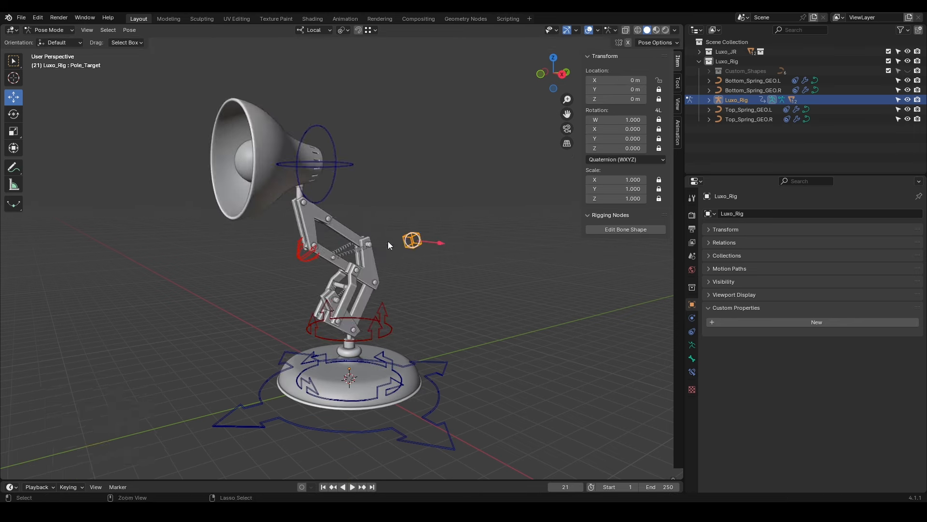
pyautogui.moveTo(311, 207); pyautogui.dragTo(310, 233)
pyautogui.moveTo(301, 267); pyautogui.dragTo(342, 258)
pyautogui.click(340, 201)
pyautogui.moveTo(642, 220); pyautogui.dragTo(509, 232)
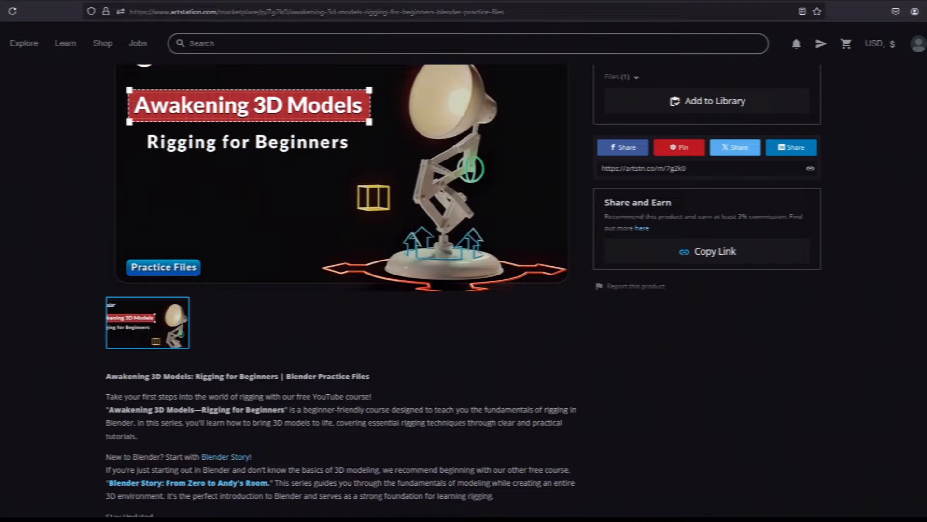
# Look over the Awakening 3D Models rigging practice files pages on ArtStation and Gumroad in the web browser
pyautogui.scroll(2, 338, 290)
pyautogui.scroll(2, 338, 290)
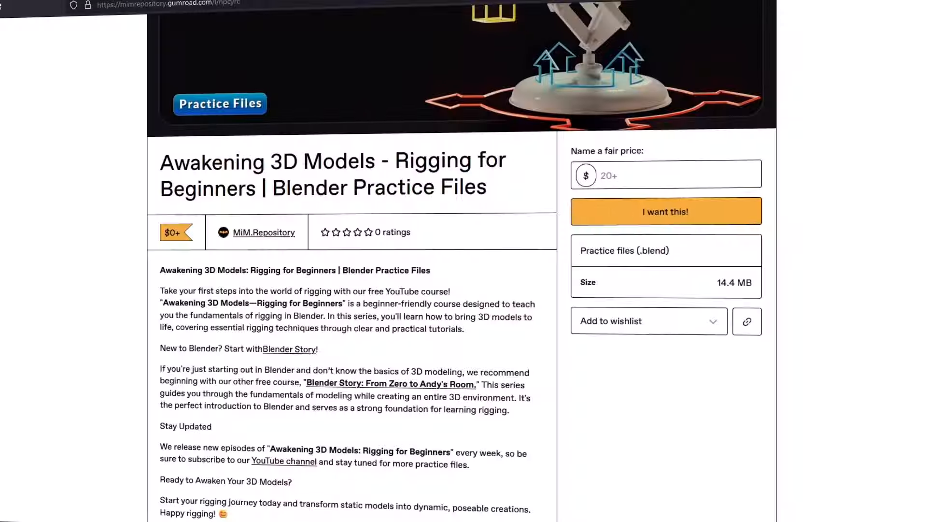
pyautogui.scroll(3, 464, 260)
pyautogui.scroll(2, 464, 261)
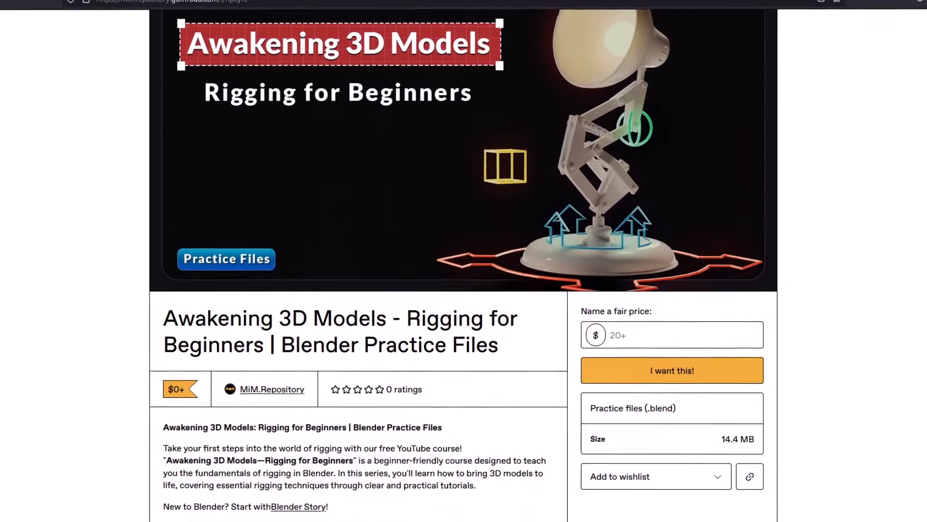